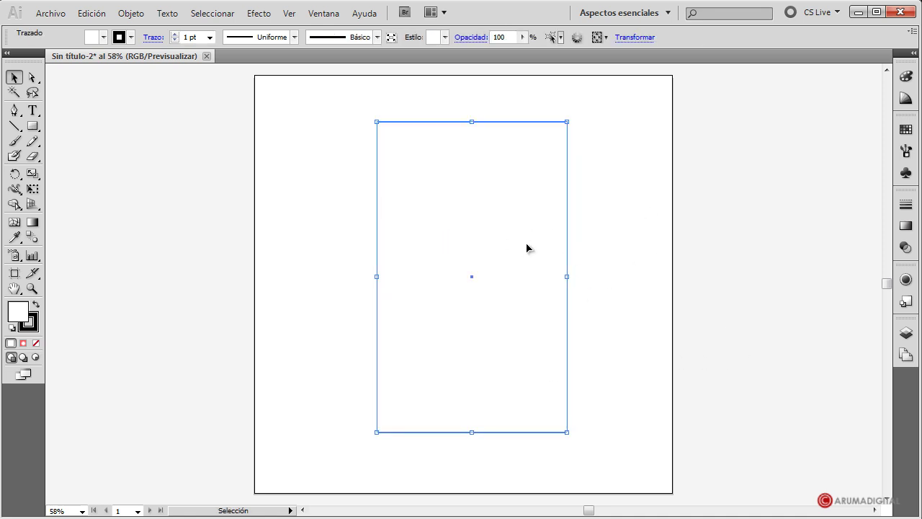
Apply a linear gradient fill to the tall rectangle on the artboard
{"action": "left_click", "coordinate": [907, 229]}
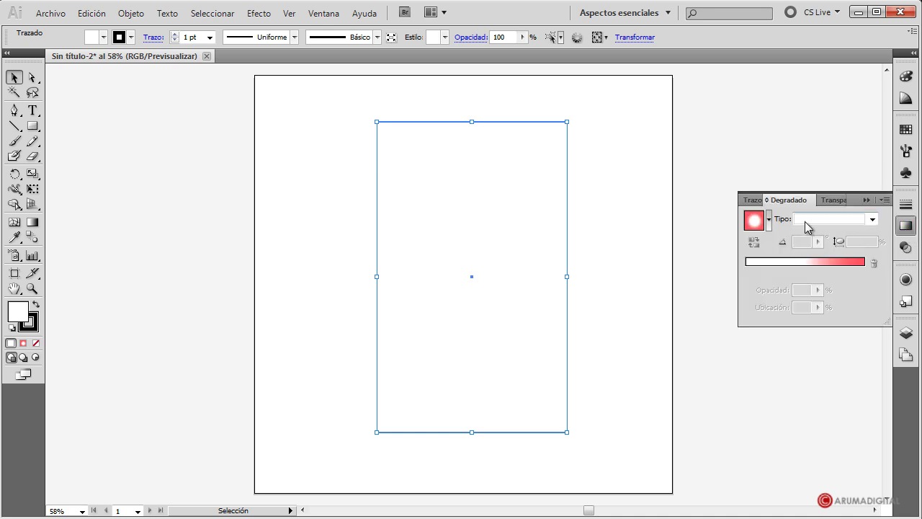
{"action": "left_click", "coordinate": [872, 218]}
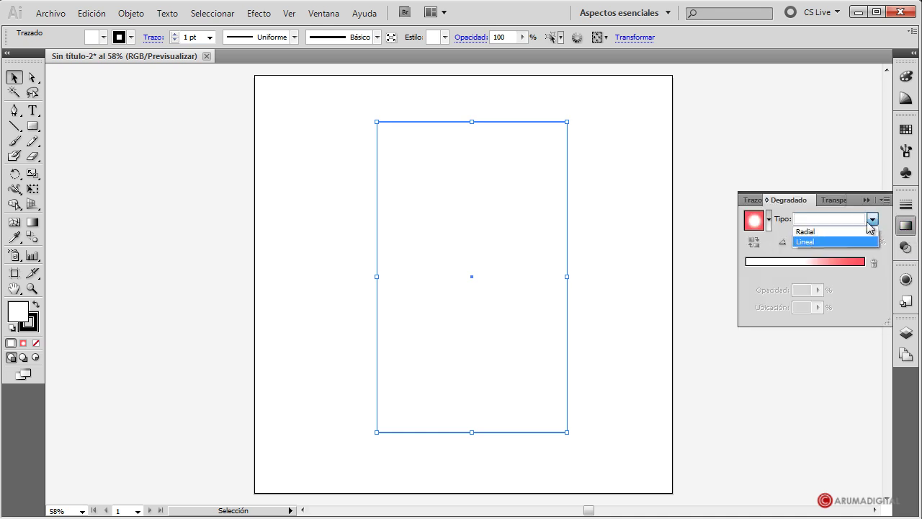
{"action": "left_click", "coordinate": [821, 243]}
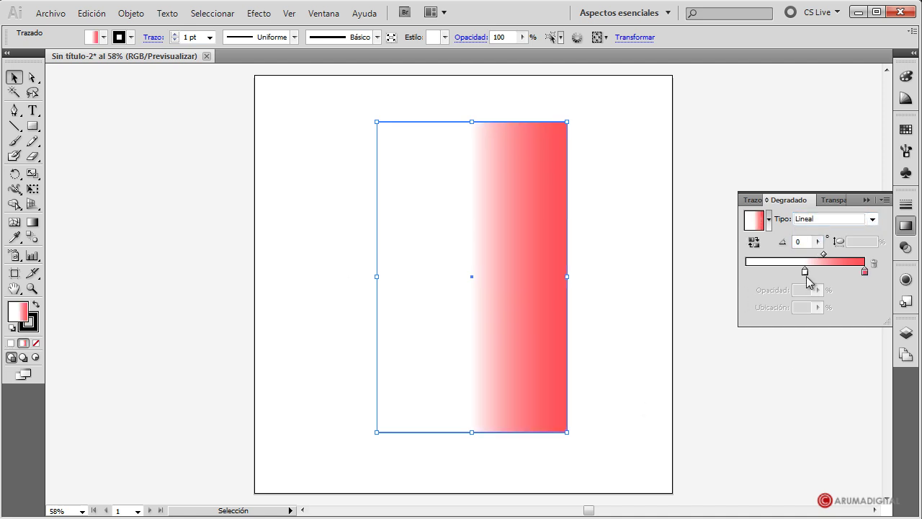
Recolour the gradient's red end stop to black by setting its saturation and brightness to 0%
{"action": "left_click", "coordinate": [864, 272]}
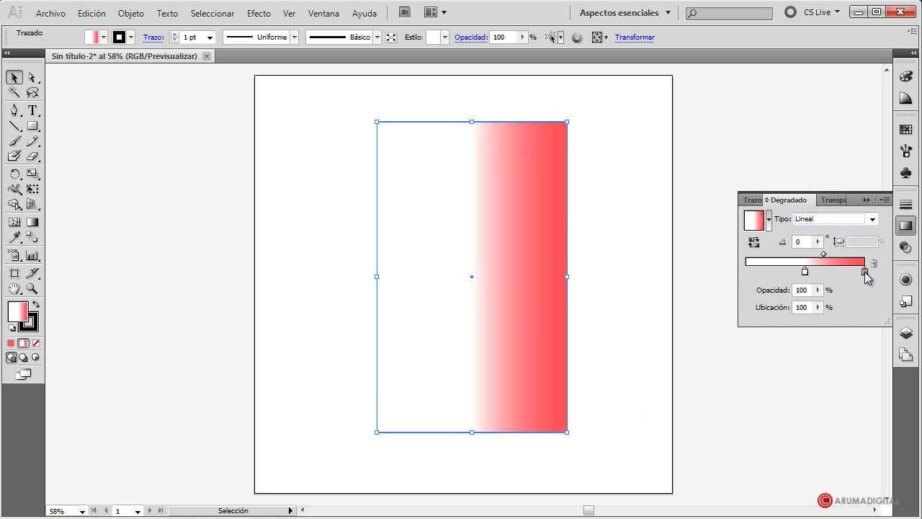
{"action": "double_click", "coordinate": [865, 273]}
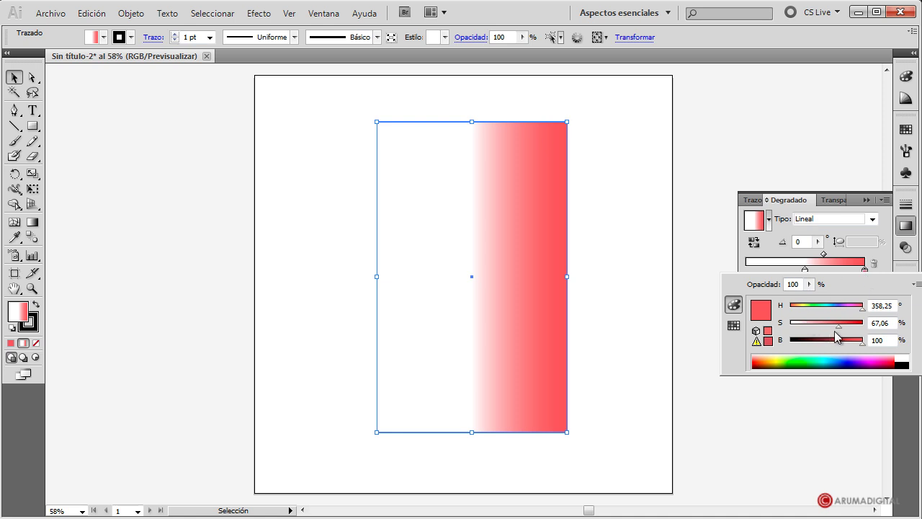
{"action": "left_click_drag", "start_coordinate": [837, 337], "coordinate": [792, 335]}
{"action": "left_click_drag", "start_coordinate": [862, 342], "coordinate": [785, 349]}
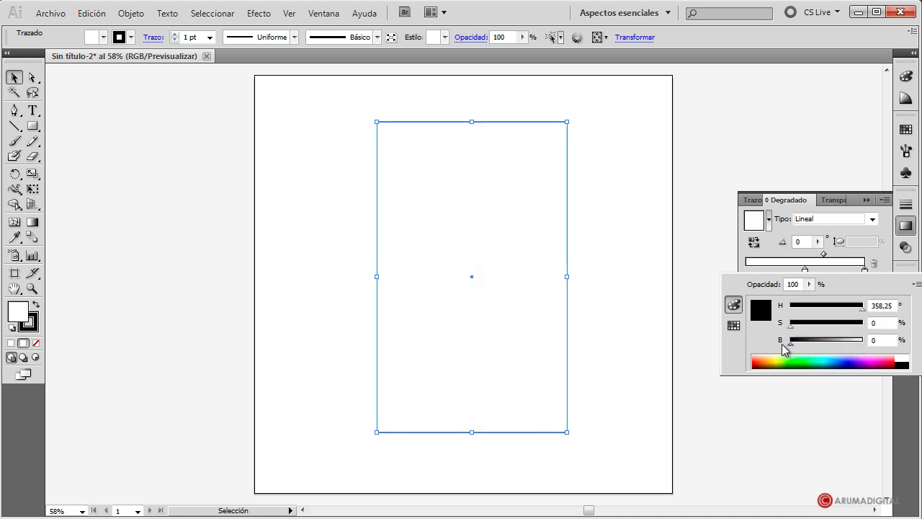
{"action": "left_click", "coordinate": [840, 261]}
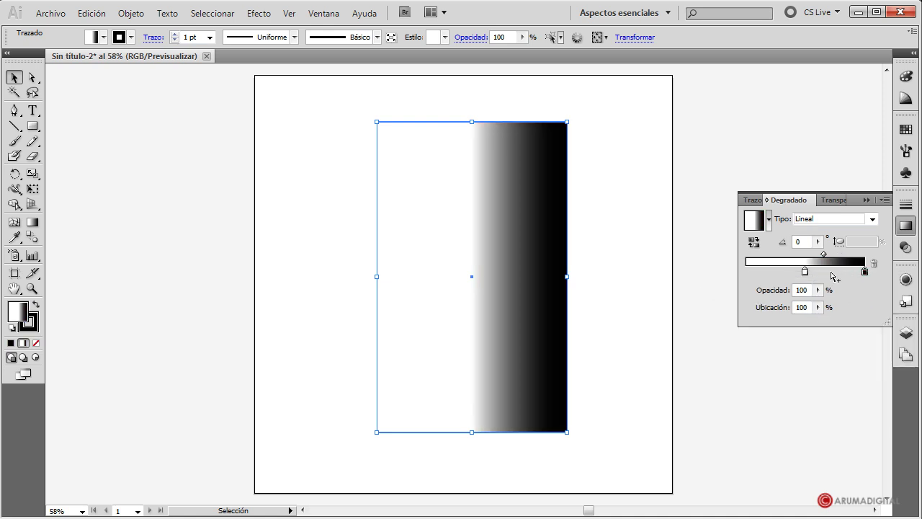
Shift the white and black gradient stops toward the middle, and add a white stop at 30.3% and a black one at 0%
{"action": "left_click_drag", "start_coordinate": [806, 276], "coordinate": [802, 274]}
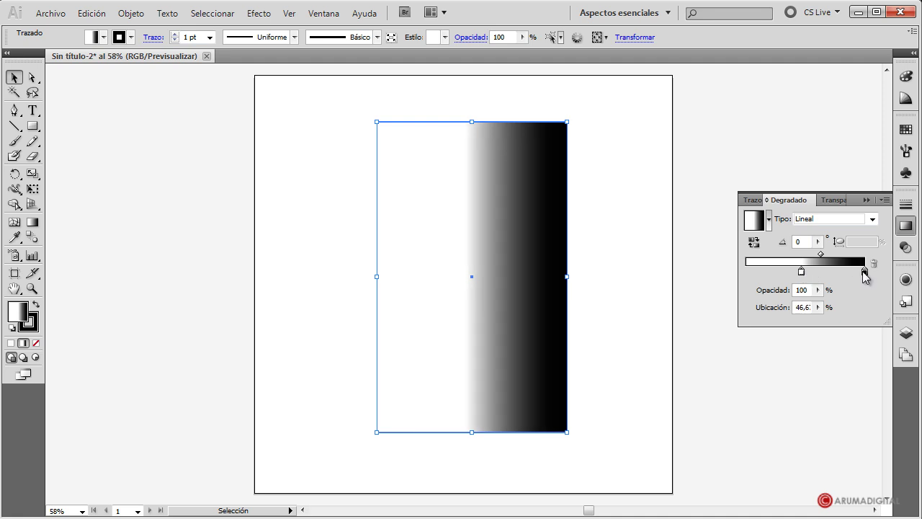
{"action": "left_click_drag", "start_coordinate": [864, 273], "coordinate": [819, 276]}
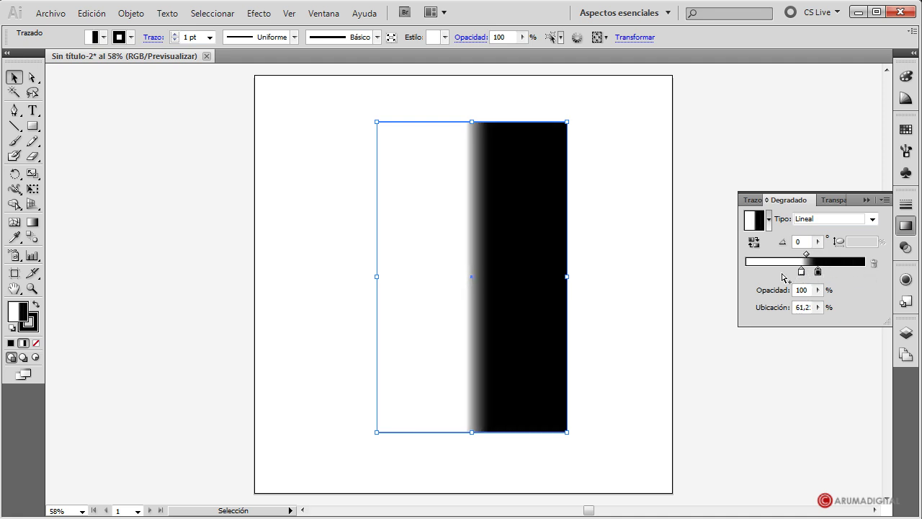
{"action": "left_click", "coordinate": [781, 274]}
{"action": "left_click", "coordinate": [844, 274]}
{"action": "left_click_drag", "start_coordinate": [842, 275], "coordinate": [736, 272]}
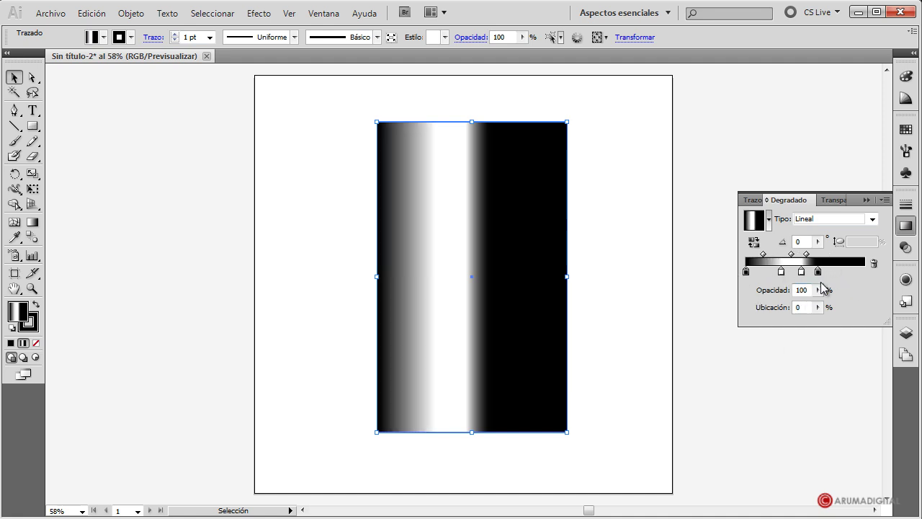
Remove the middle black stop and rebuild the right side with a black stop at 100% and a white one at about 82%
{"action": "left_click_drag", "start_coordinate": [817, 271], "coordinate": [828, 332]}
{"action": "left_click", "coordinate": [859, 275]}
{"action": "left_click", "coordinate": [832, 273]}
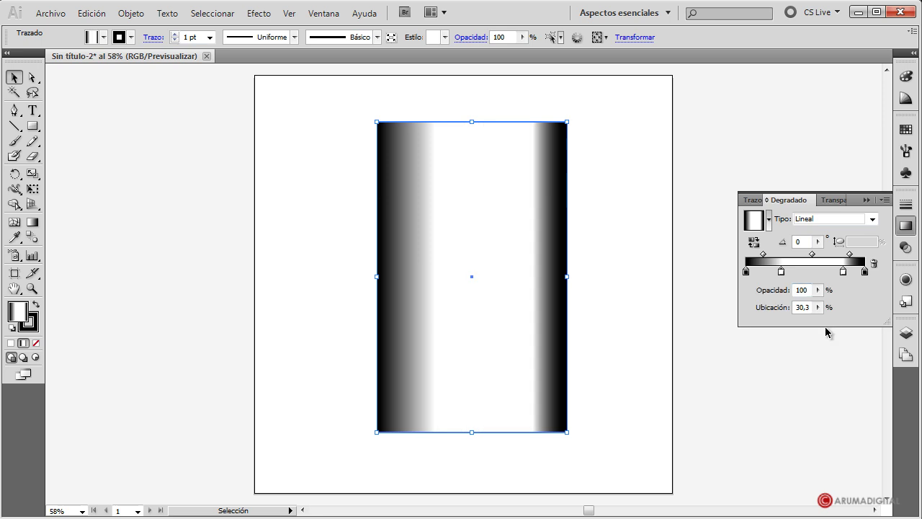
Narrow the left shading by moving its white stop to 7.88%, and reposition the right white stop at about 79%
{"action": "left_click_drag", "start_coordinate": [781, 272], "coordinate": [756, 274]}
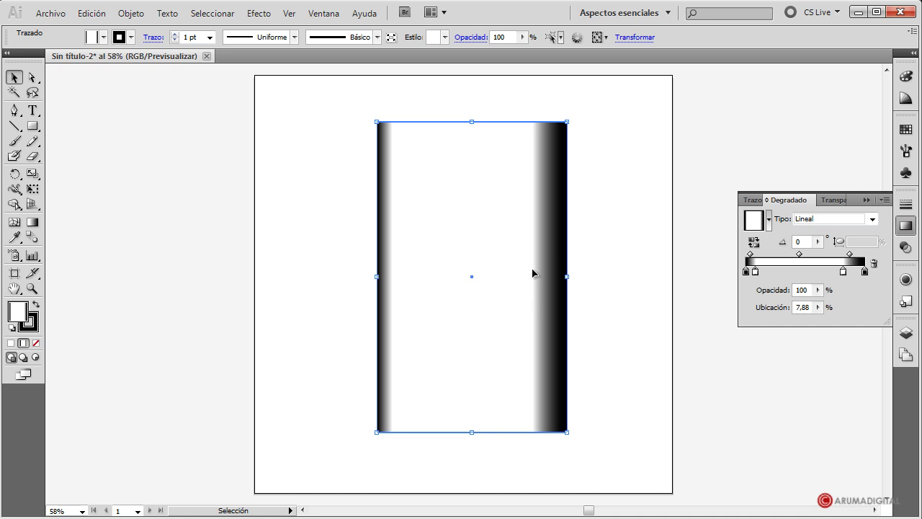
{"action": "left_click", "coordinate": [658, 237]}
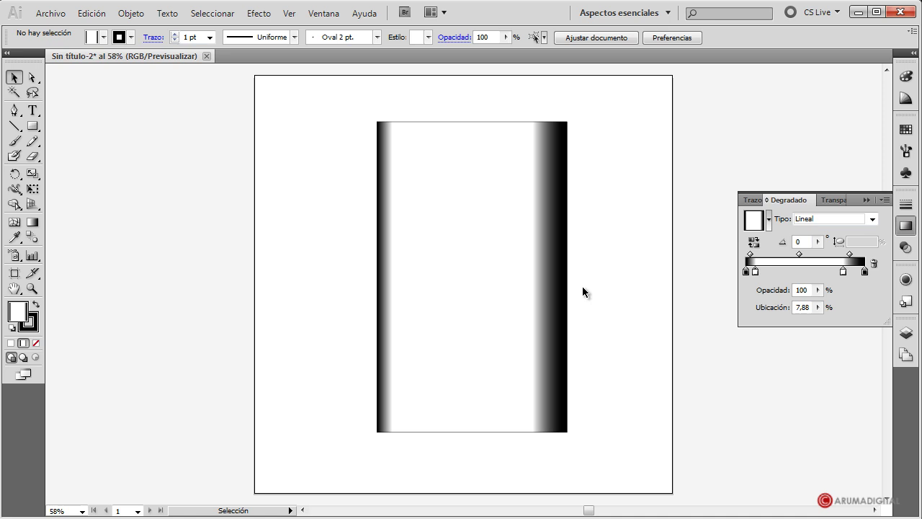
{"action": "left_click", "coordinate": [526, 281]}
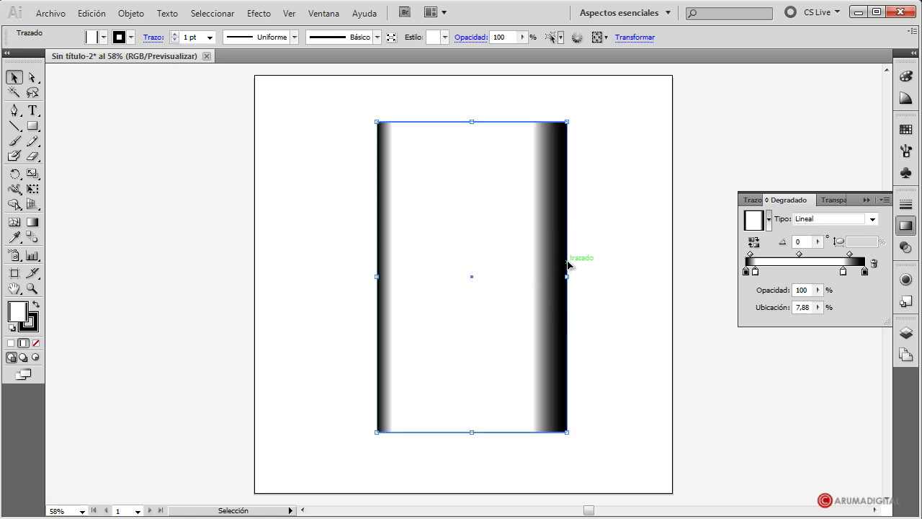
{"action": "left_click", "coordinate": [843, 271]}
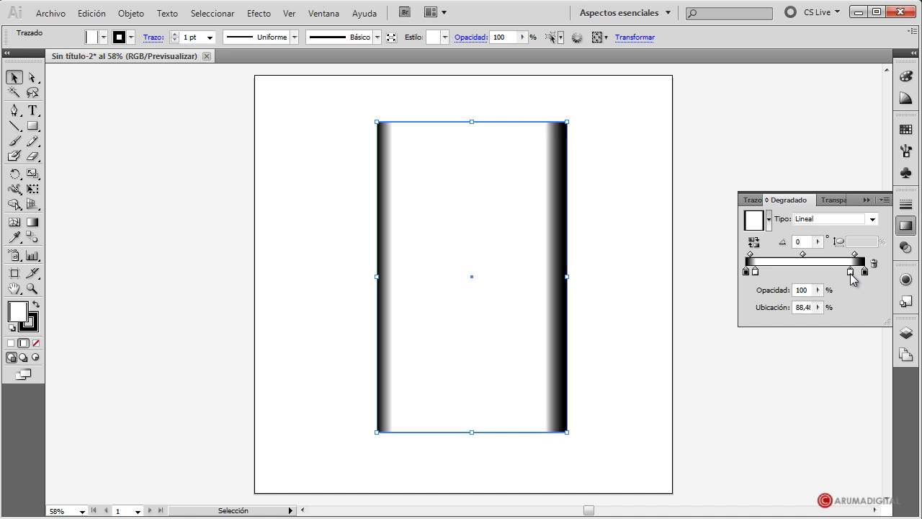
{"action": "left_click_drag", "start_coordinate": [845, 279], "coordinate": [840, 279]}
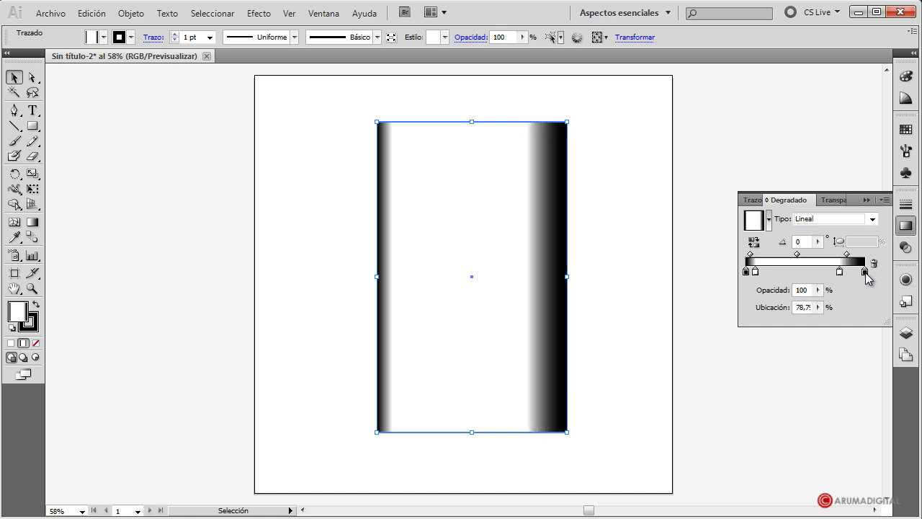
Lighten the gradient's rightmost black stop to dark grey with a brightness of 19%
{"action": "left_click", "coordinate": [865, 273]}
{"action": "double_click", "coordinate": [866, 272]}
{"action": "mouse_move", "coordinate": [795, 342]}
{"action": "left_mouse_down"}
{"action": "mouse_move", "coordinate": [810, 350]}
{"action": "mouse_move", "coordinate": [803, 346]}
{"action": "left_mouse_up"}
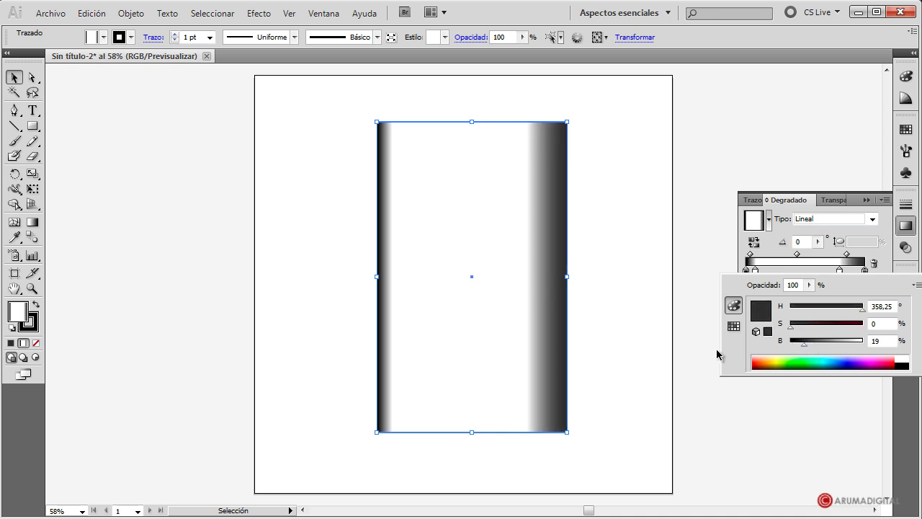
{"action": "left_click", "coordinate": [706, 349]}
{"action": "left_click", "coordinate": [701, 345]}
Move the right white gradient stop to about 85% and deselect the rectangle to check the shading
{"action": "left_click_drag", "start_coordinate": [841, 273], "coordinate": [847, 274]}
{"action": "left_click", "coordinate": [490, 294]}
{"action": "left_click", "coordinate": [632, 334]}
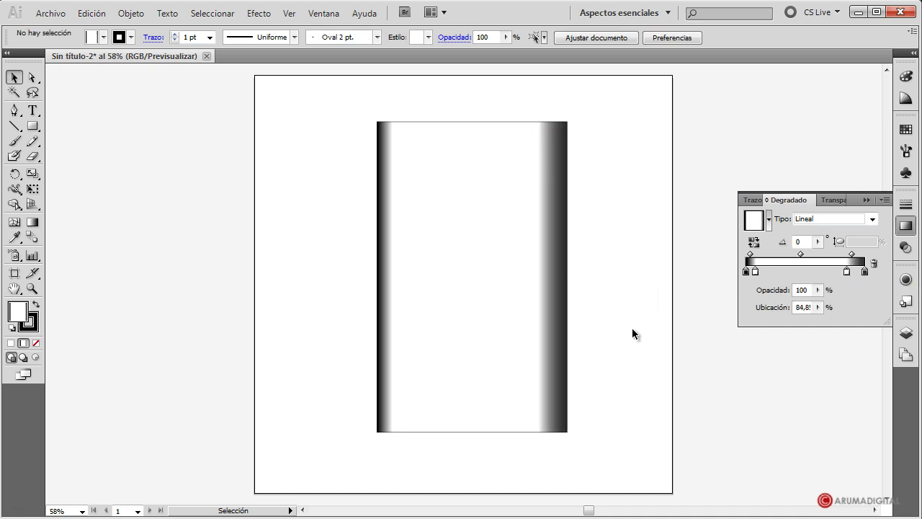
{"action": "left_click", "coordinate": [382, 189]}
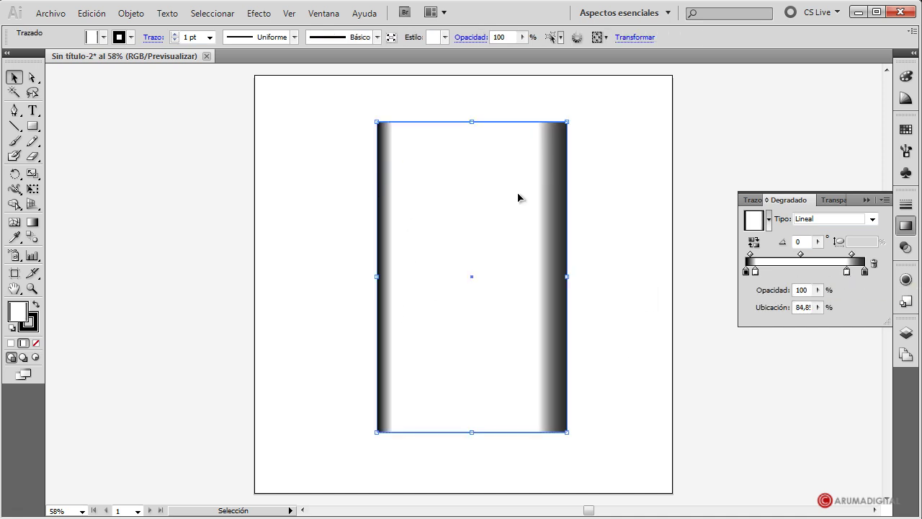
{"action": "left_click", "coordinate": [588, 218]}
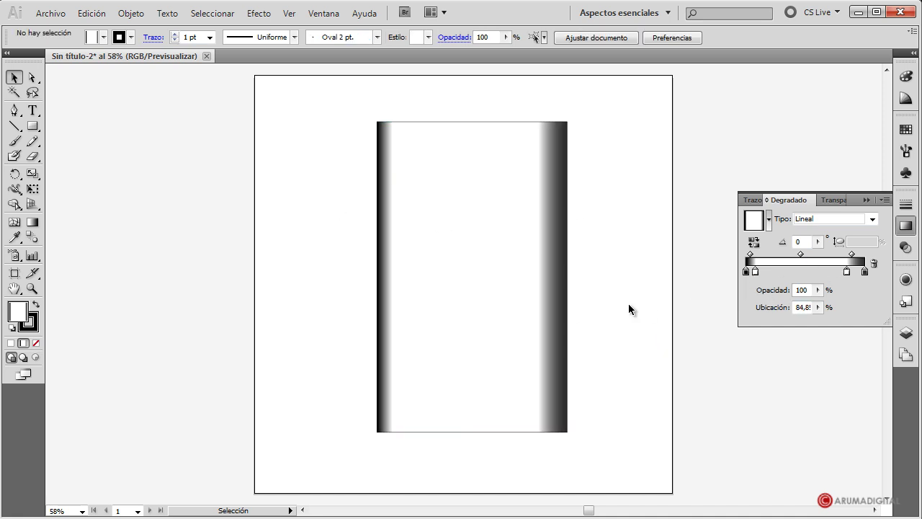
Copy the gradient rectangle and paste the duplicate in front of the original
{"action": "left_click", "coordinate": [516, 270]}
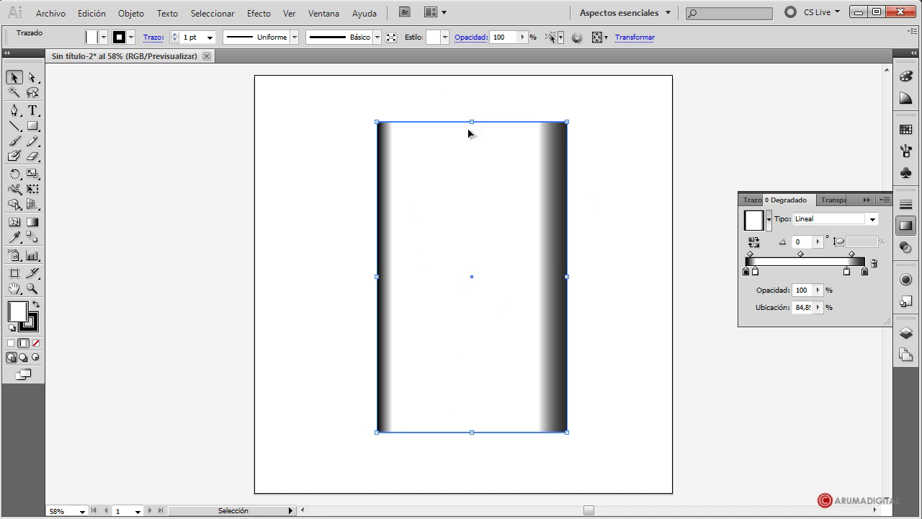
{"action": "left_click", "coordinate": [96, 18]}
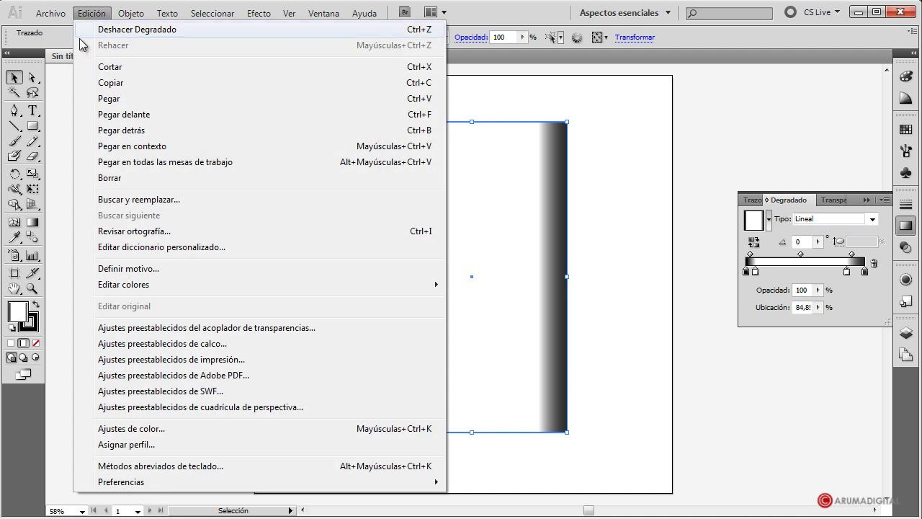
{"action": "left_click", "coordinate": [105, 84]}
{"action": "left_click", "coordinate": [92, 13]}
{"action": "left_click", "coordinate": [117, 115]}
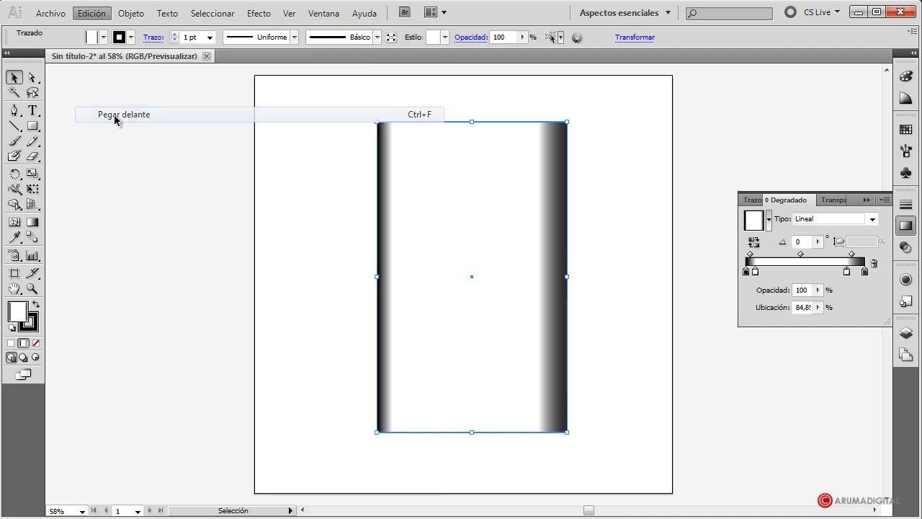
Fill the front copy of the rectangle with solid red
{"action": "left_click", "coordinate": [104, 38]}
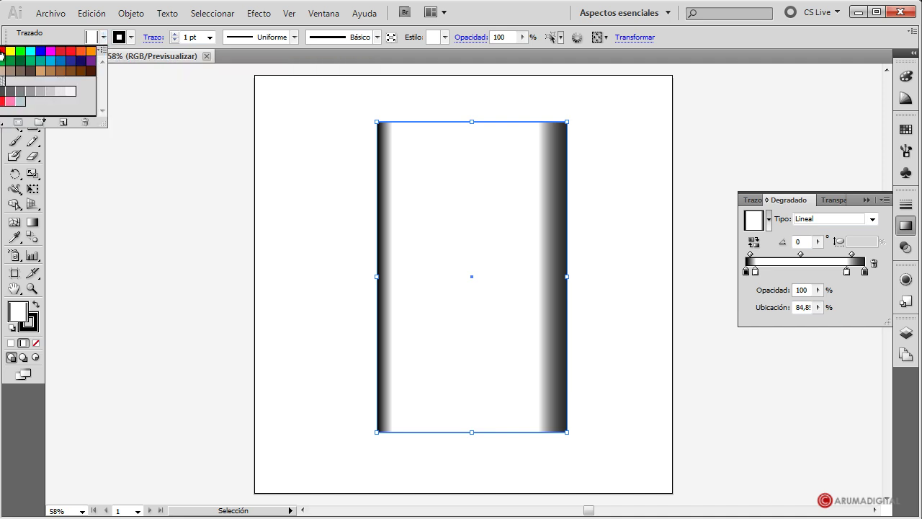
{"action": "left_click", "coordinate": [60, 52]}
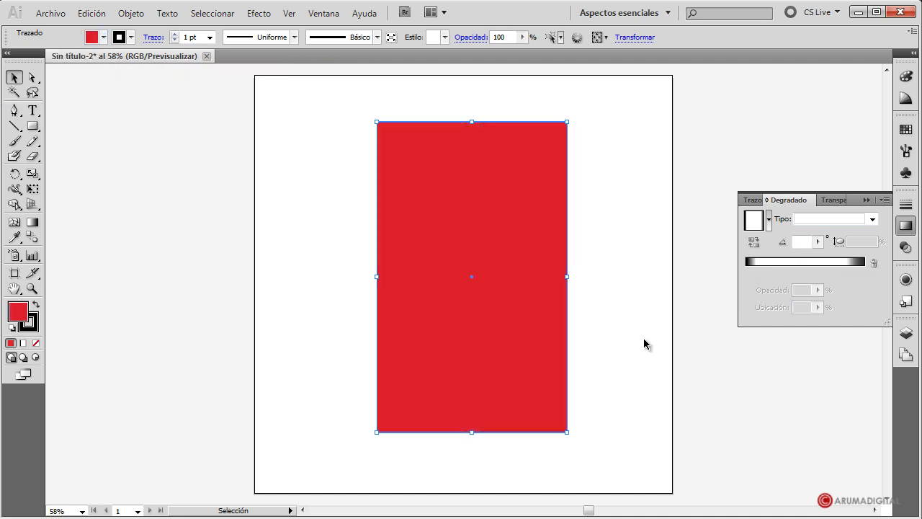
{"action": "left_click", "coordinate": [615, 442]}
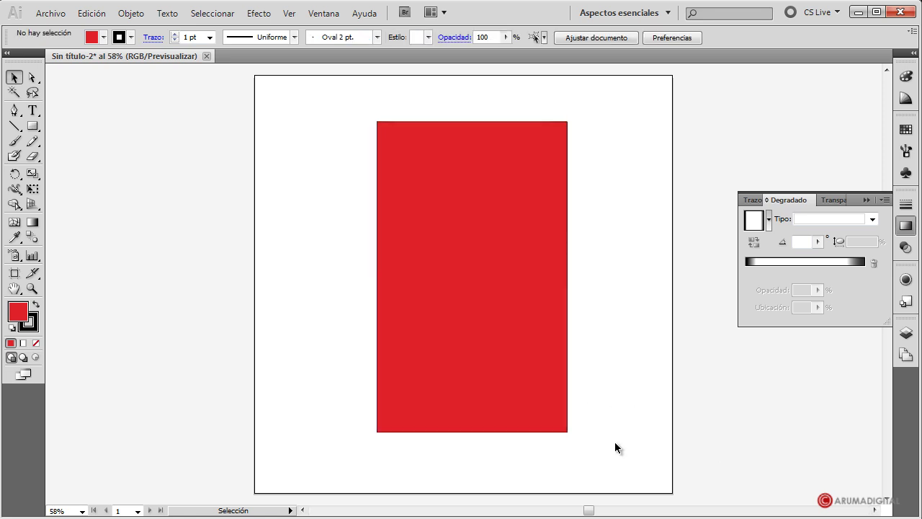
Remove the stroke from the red rectangle
{"action": "left_click", "coordinate": [552, 362]}
{"action": "left_click", "coordinate": [131, 37]}
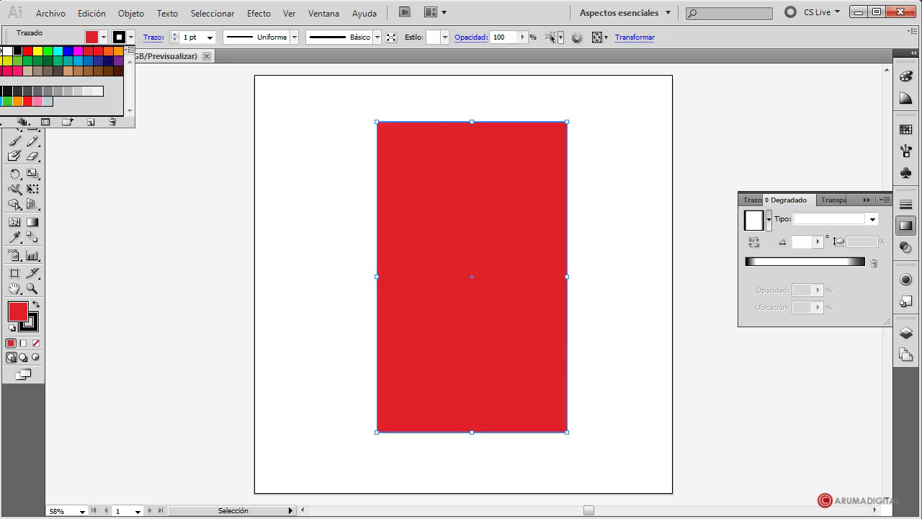
{"action": "left_click", "coordinate": [0, 50]}
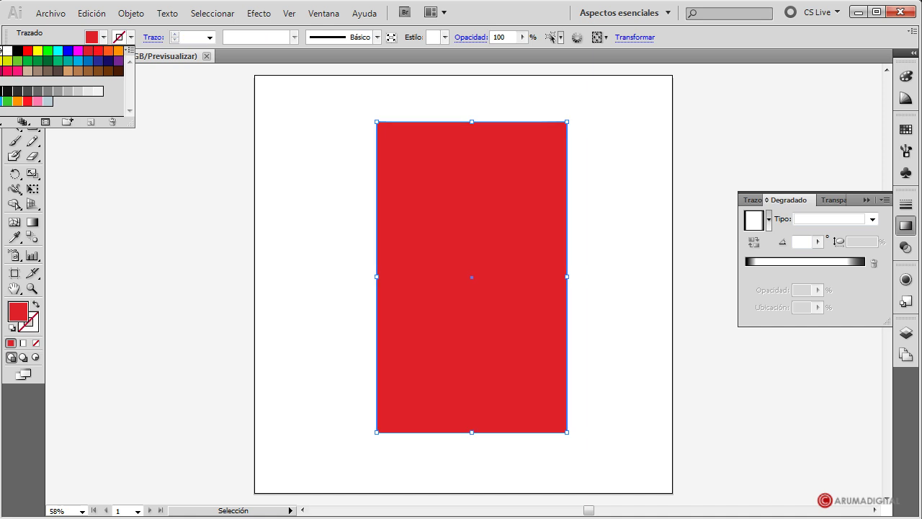
{"action": "left_click", "coordinate": [266, 236]}
Move the red rectangle aside to expose the gradient one, and remove the gradient rectangle's stroke
{"action": "left_click", "coordinate": [461, 319]}
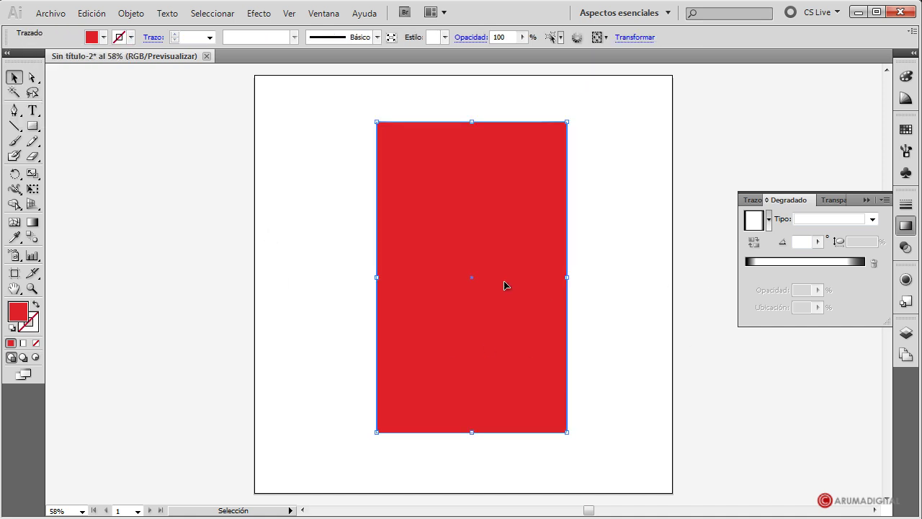
{"action": "left_click_drag", "start_coordinate": [504, 285], "coordinate": [573, 340]}
{"action": "left_click", "coordinate": [397, 175]}
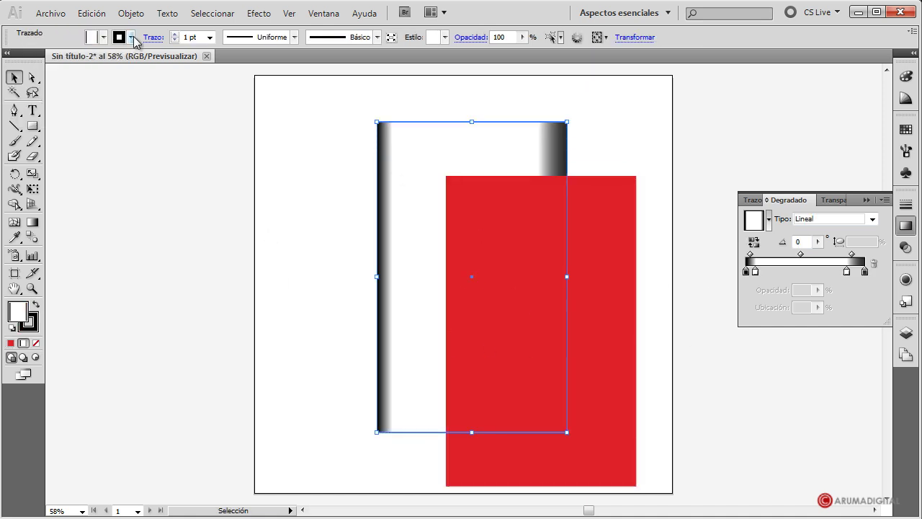
{"action": "left_click", "coordinate": [132, 37]}
{"action": "left_click", "coordinate": [634, 149]}
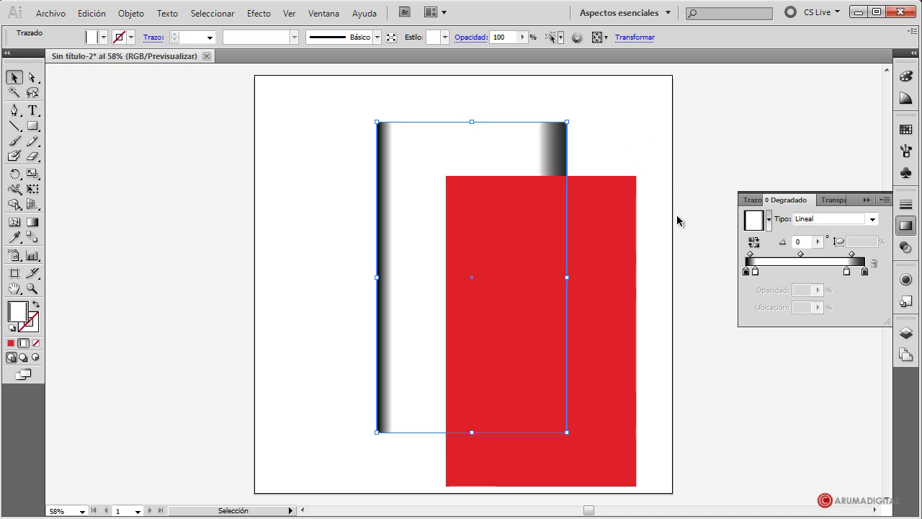
Move the red rectangle back so it exactly covers the gradient rectangle
{"action": "left_click", "coordinate": [677, 215]}
{"action": "mouse_move", "coordinate": [586, 360]}
{"action": "left_mouse_down"}
{"action": "mouse_move", "coordinate": [535, 313]}
{"action": "mouse_move", "coordinate": [491, 302]}
{"action": "mouse_move", "coordinate": [519, 307]}
{"action": "left_mouse_up"}
{"action": "left_click", "coordinate": [643, 257]}
Lower the red rectangle's opacity to 48% so the gradient shading shows through
{"action": "left_click", "coordinate": [515, 275]}
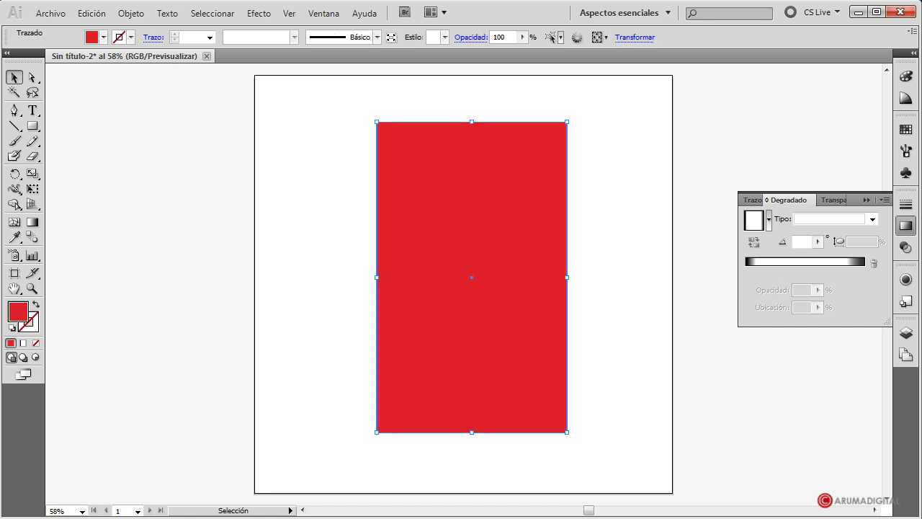
{"action": "left_click", "coordinate": [833, 200]}
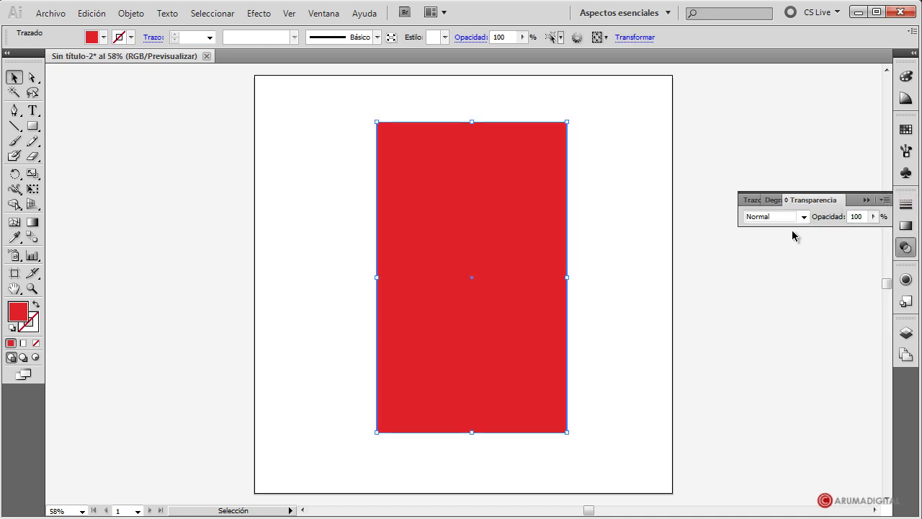
{"action": "left_click", "coordinate": [873, 216]}
{"action": "left_click_drag", "start_coordinate": [873, 231], "coordinate": [836, 237]}
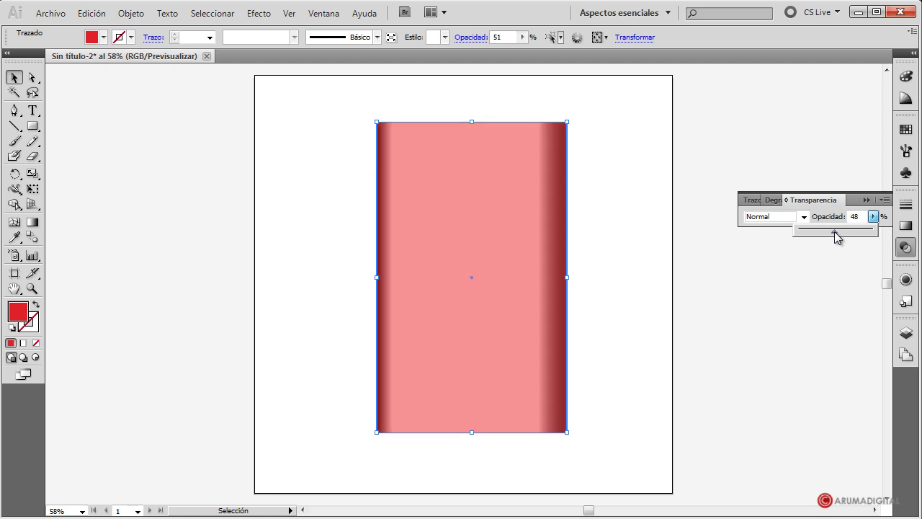
{"action": "left_click", "coordinate": [603, 225]}
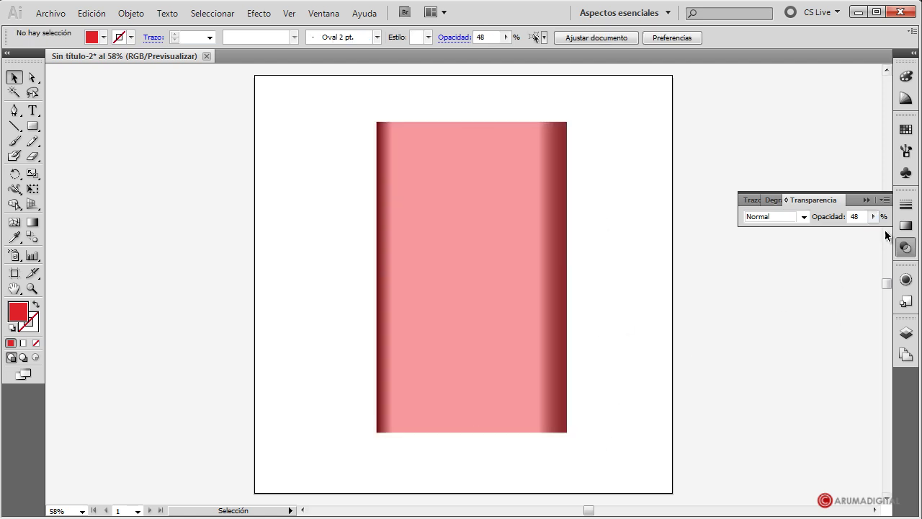
{"action": "left_click", "coordinate": [803, 216]}
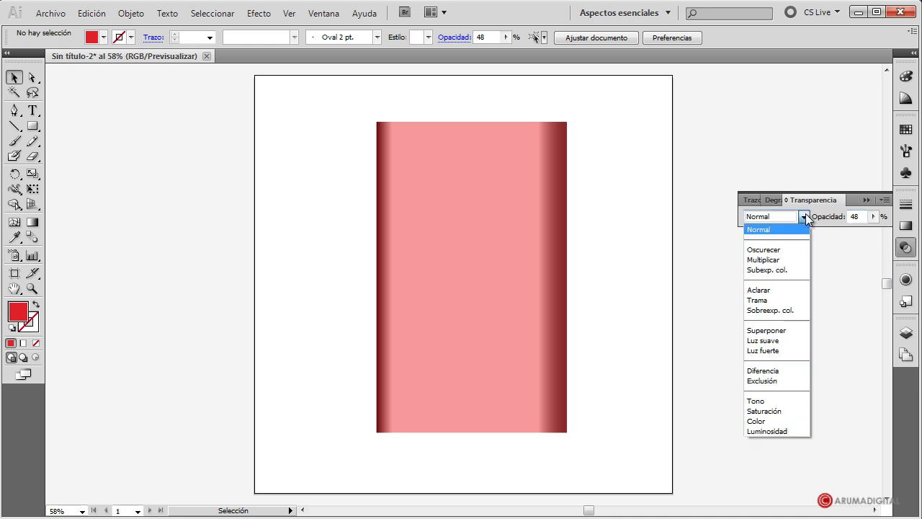
{"action": "left_click", "coordinate": [764, 296]}
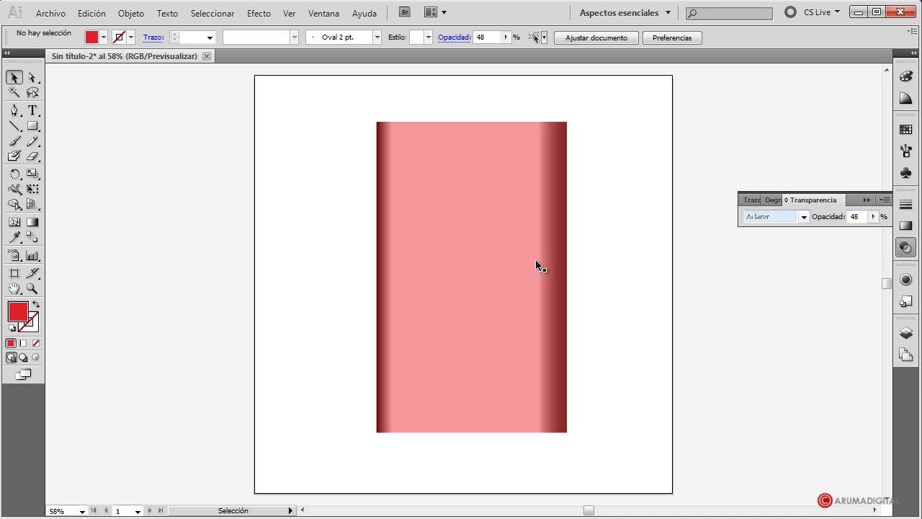
{"action": "left_click", "coordinate": [803, 216]}
{"action": "left_click", "coordinate": [766, 300]}
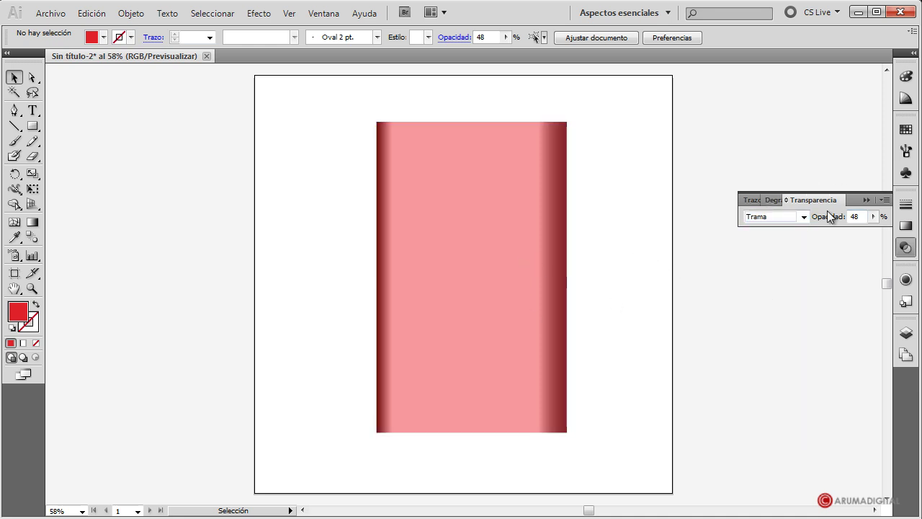
Try the Aclarar, Trama, Superponer and Multiplicar blend modes on the red rectangle
{"action": "left_click", "coordinate": [545, 251]}
{"action": "left_click", "coordinate": [803, 216]}
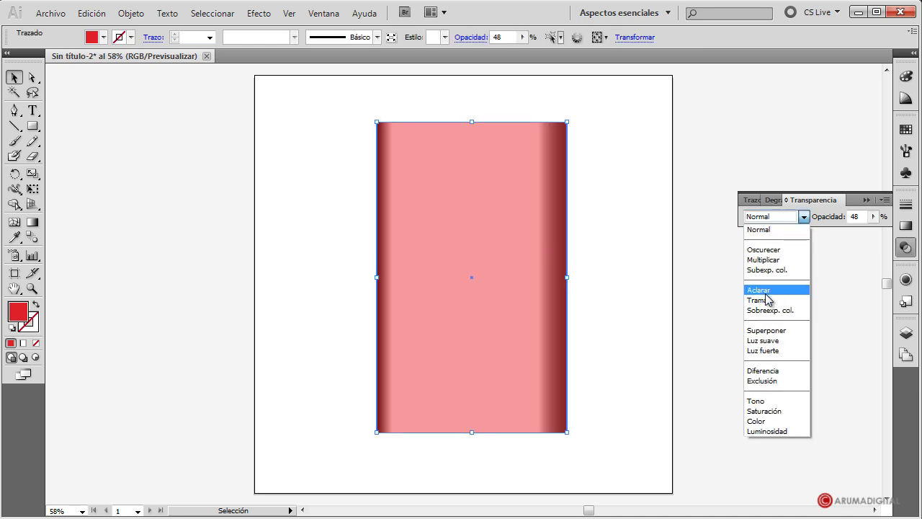
{"action": "left_click", "coordinate": [762, 290]}
{"action": "left_click", "coordinate": [803, 217]}
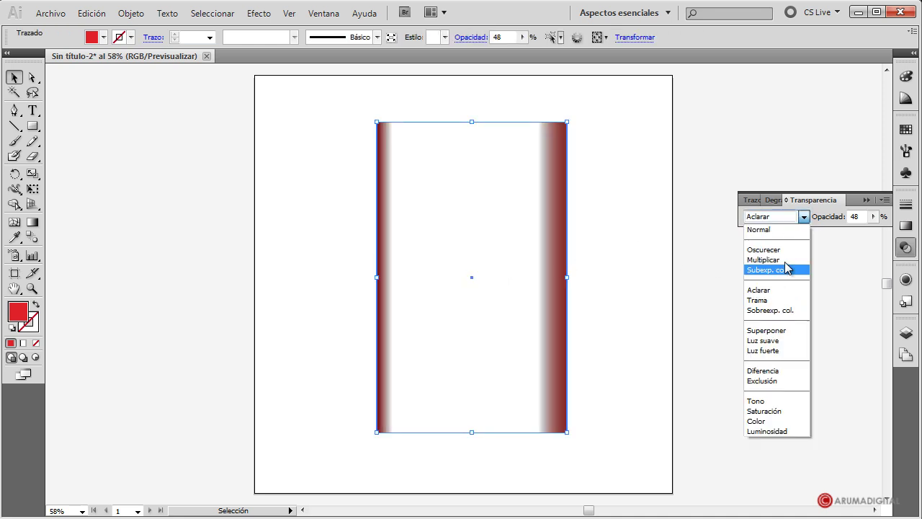
{"action": "left_click", "coordinate": [763, 299]}
{"action": "left_click", "coordinate": [803, 217]}
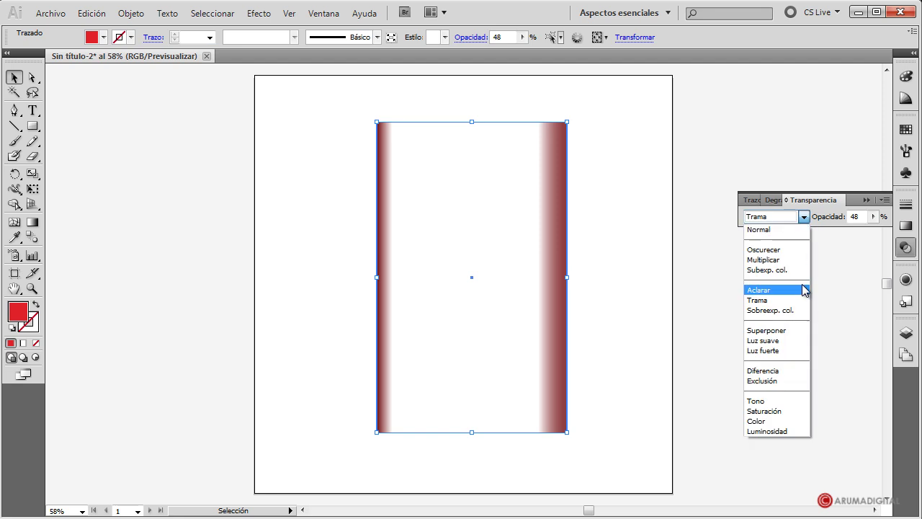
{"action": "left_click", "coordinate": [763, 329]}
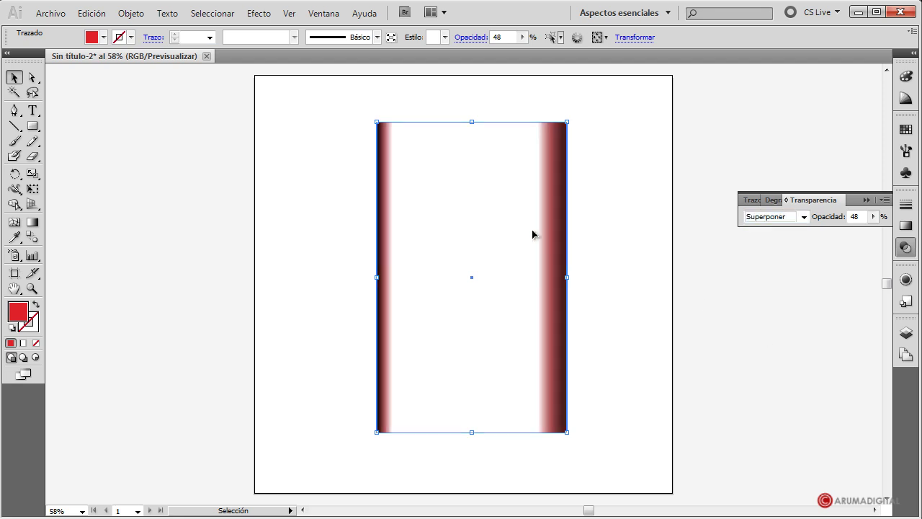
{"action": "left_click", "coordinate": [803, 216]}
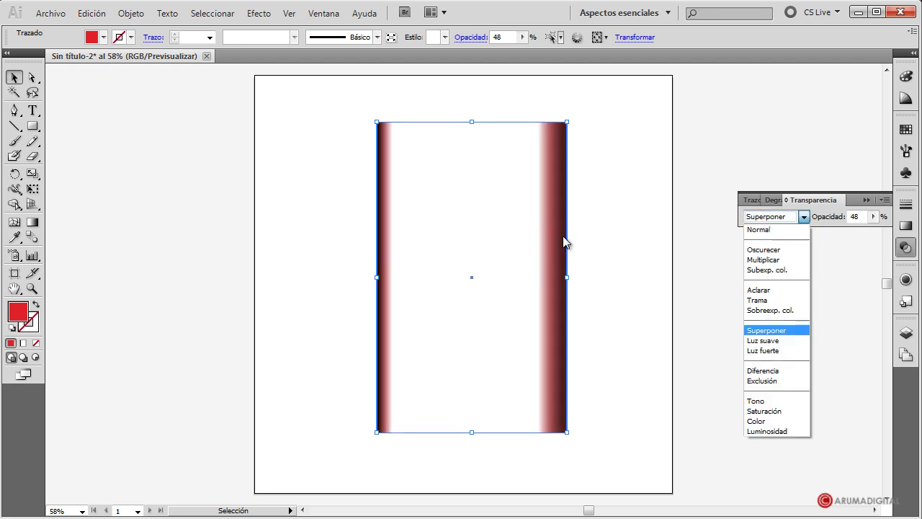
{"action": "left_click", "coordinate": [769, 261]}
{"action": "left_click", "coordinate": [652, 355]}
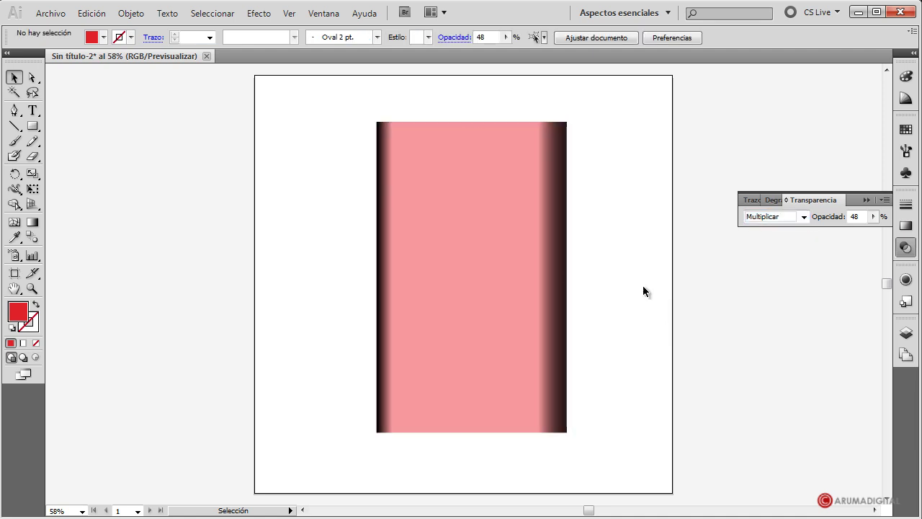
Return the red rectangle's blend mode to Normal and deselect it
{"action": "left_click", "coordinate": [803, 216]}
{"action": "left_click", "coordinate": [761, 228]}
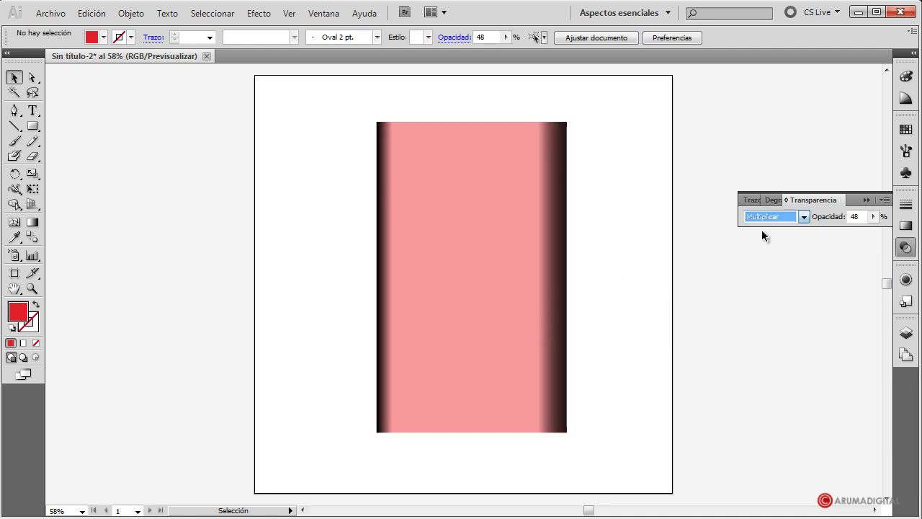
{"action": "left_click", "coordinate": [516, 249]}
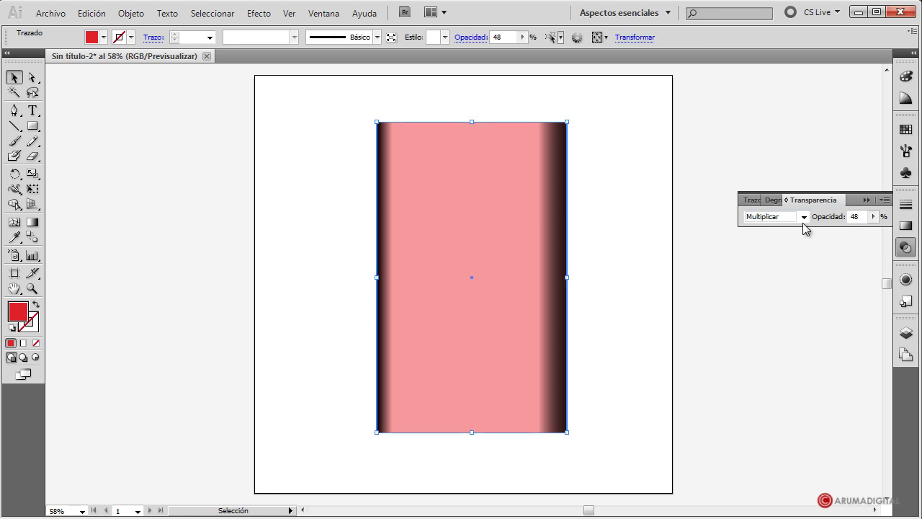
{"action": "left_click", "coordinate": [803, 216]}
{"action": "left_click", "coordinate": [761, 229]}
{"action": "left_click", "coordinate": [652, 350]}
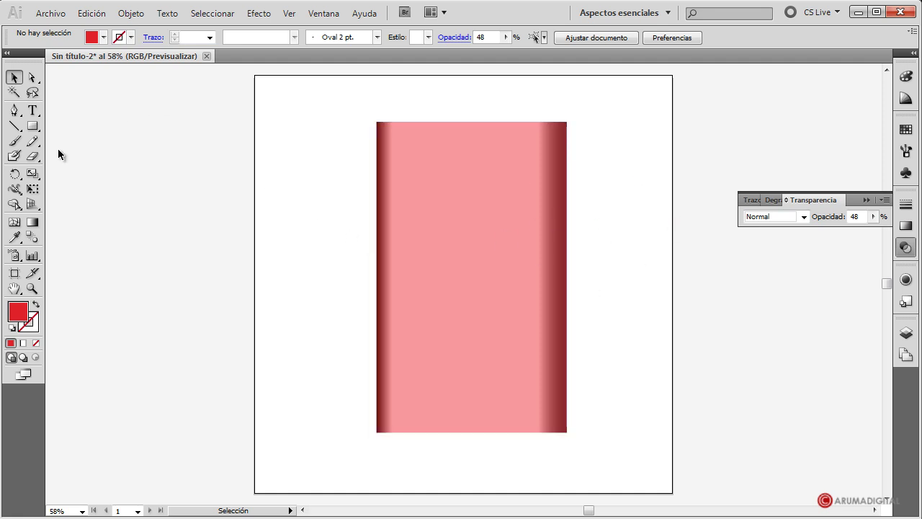
Draw a small rectangle on the empty area left of the red one and fill it with the linear gradient
{"action": "left_click", "coordinate": [34, 127]}
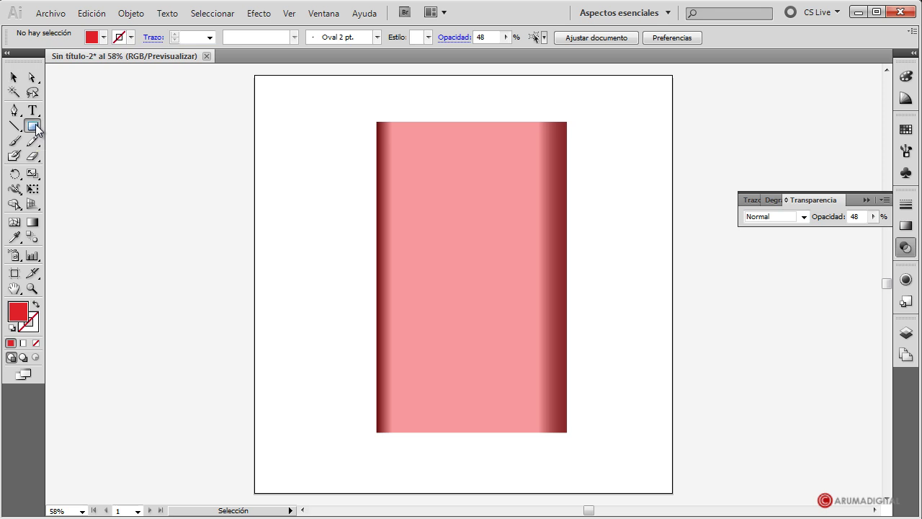
{"action": "left_click_drag", "start_coordinate": [36, 130], "coordinate": [91, 131]}
{"action": "left_click_drag", "start_coordinate": [279, 208], "coordinate": [319, 229]}
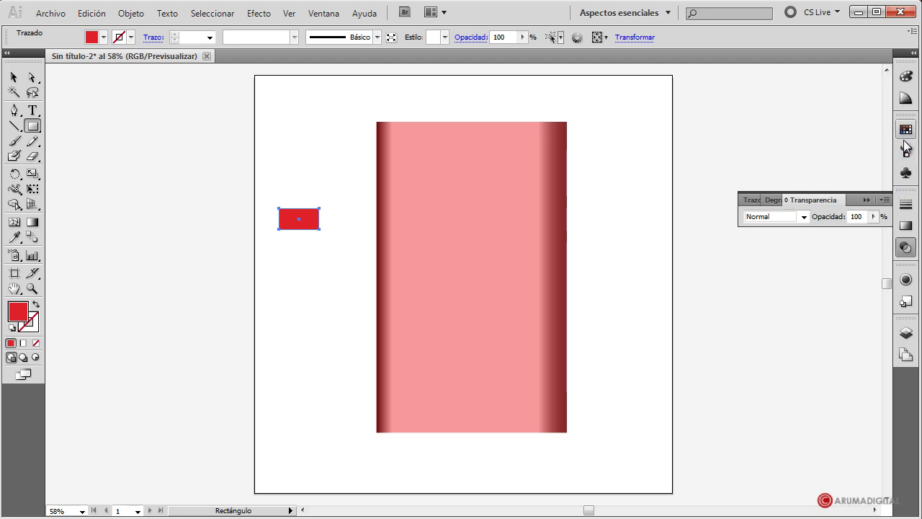
{"action": "left_click", "coordinate": [906, 225]}
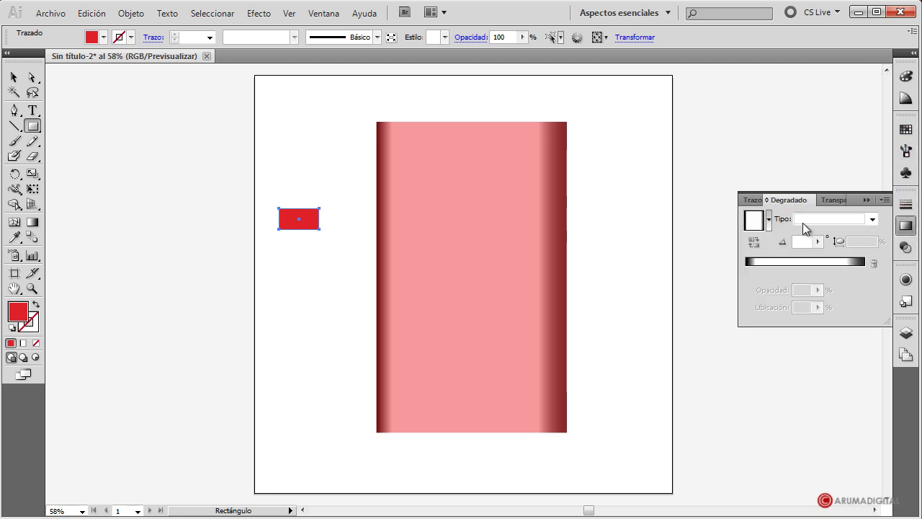
{"action": "left_click", "coordinate": [821, 221]}
{"action": "left_click", "coordinate": [824, 241]}
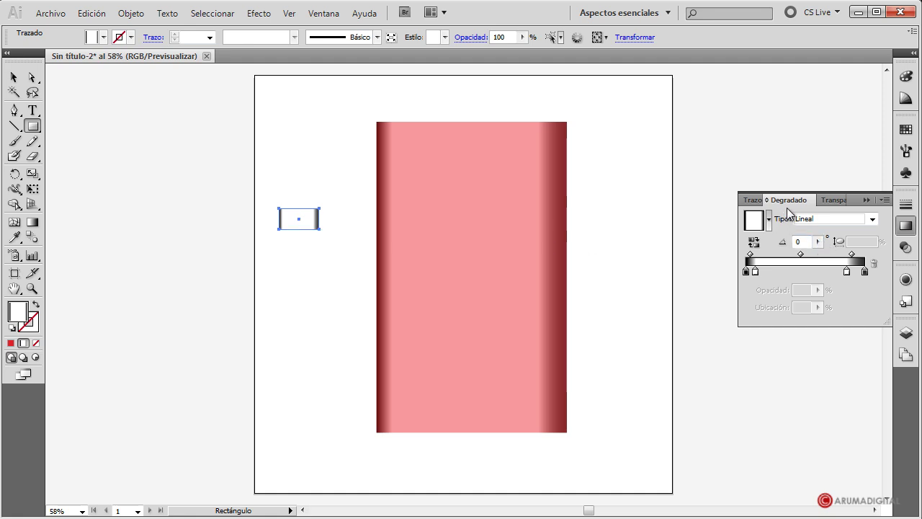
Rework the small rectangle's gradient with a grey stop near the middle and an added white stop at 20%
{"action": "left_click_drag", "start_coordinate": [756, 271], "coordinate": [805, 272]}
{"action": "left_click", "coordinate": [799, 273]}
{"action": "left_click", "coordinate": [770, 272]}
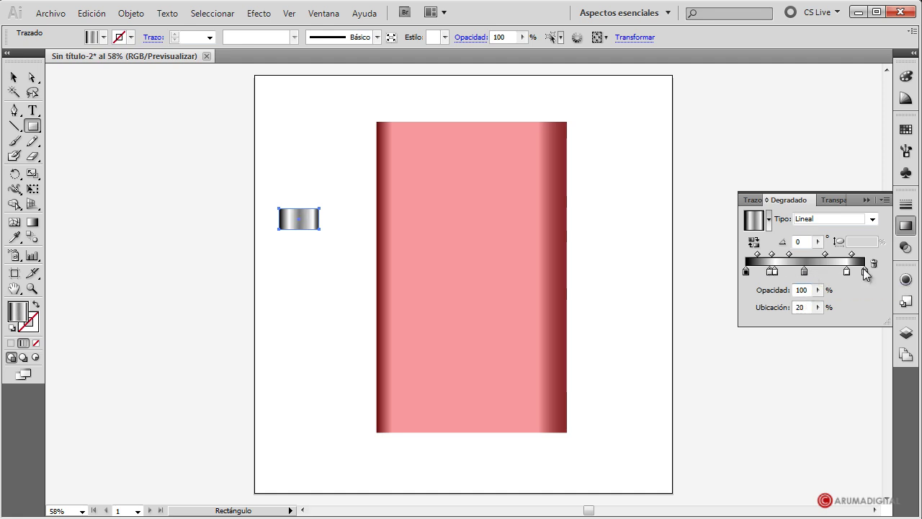
Lighten the gradient's last stop to a brightness of 34%
{"action": "double_click", "coordinate": [865, 272]}
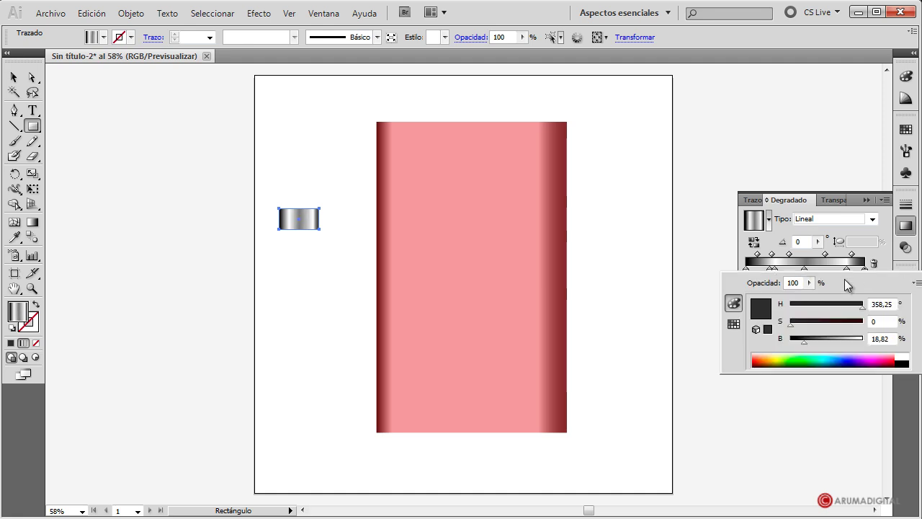
{"action": "left_click_drag", "start_coordinate": [806, 338], "coordinate": [815, 338]}
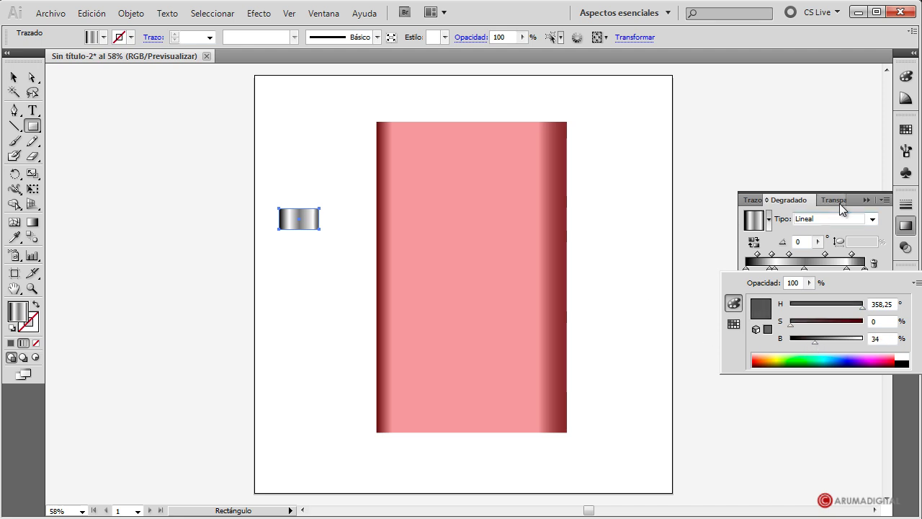
{"action": "left_click", "coordinate": [802, 201]}
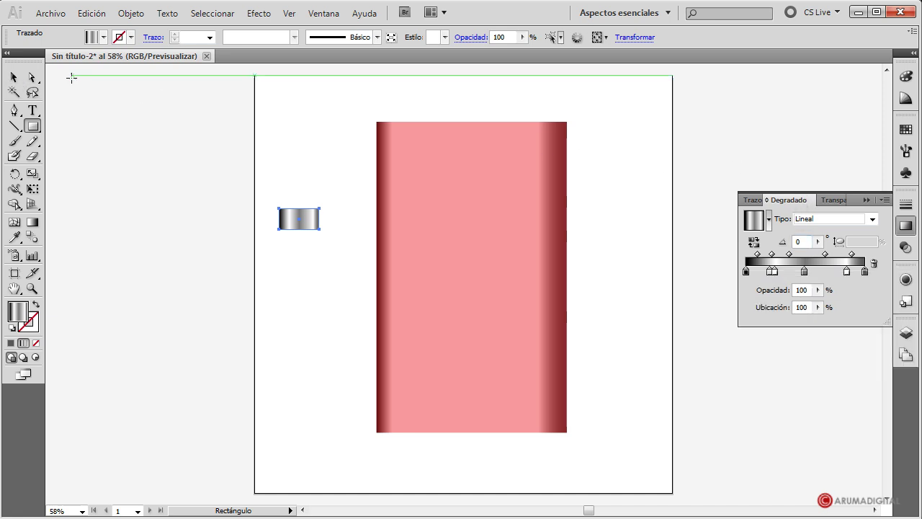
Add an anchor point at the middle of the small rectangle's top edge with the Pen tool
{"action": "left_click", "coordinate": [13, 77]}
{"action": "left_click", "coordinate": [358, 307]}
{"action": "left_click", "coordinate": [311, 231]}
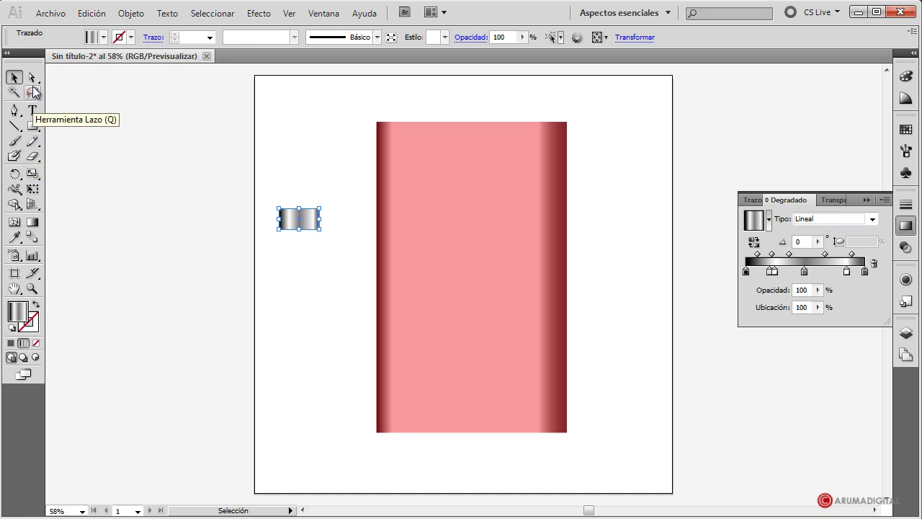
{"action": "left_click", "coordinate": [14, 110]}
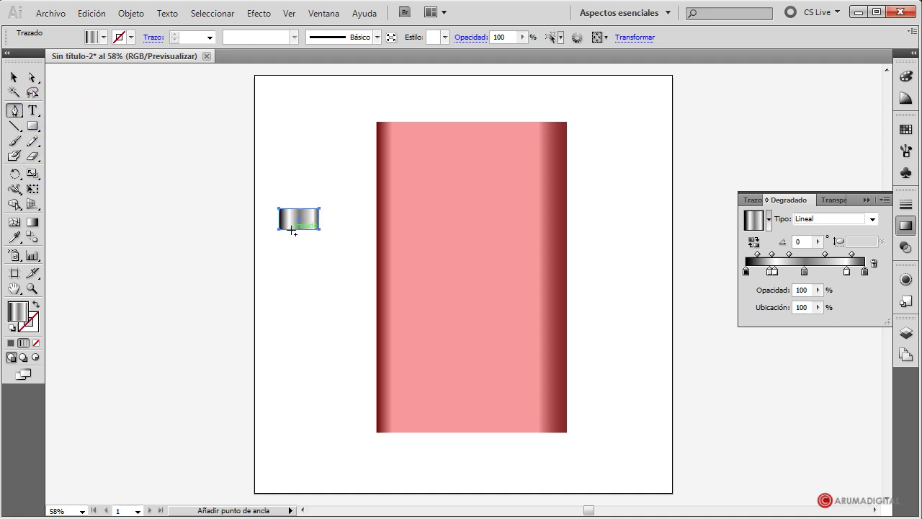
{"action": "left_click", "coordinate": [298, 208]}
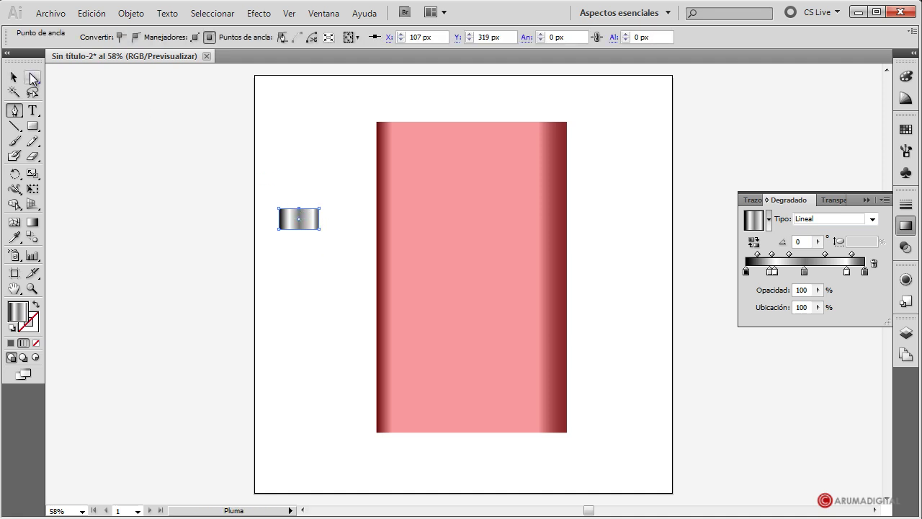
Raise the new anchor point to about Y 310 px and convert it to a smooth point to curve the top edge
{"action": "left_click", "coordinate": [31, 77]}
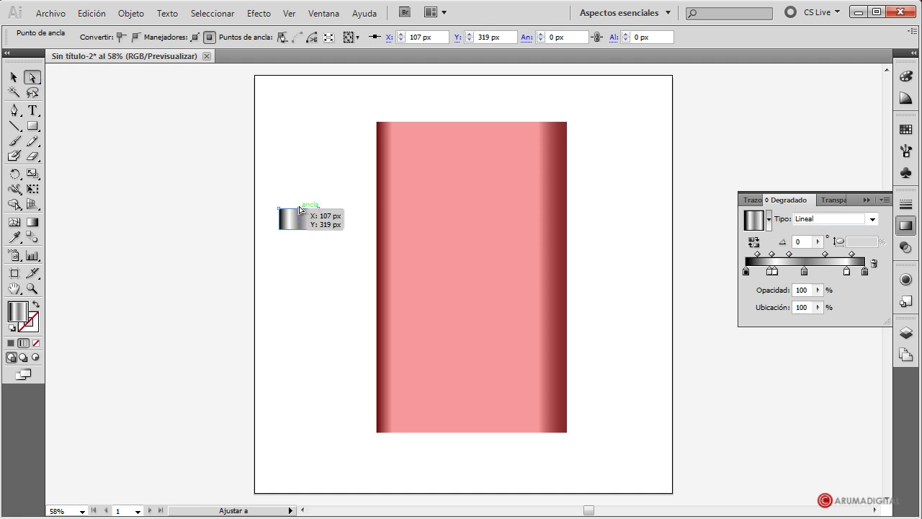
{"action": "left_click_drag", "start_coordinate": [299, 209], "coordinate": [299, 205]}
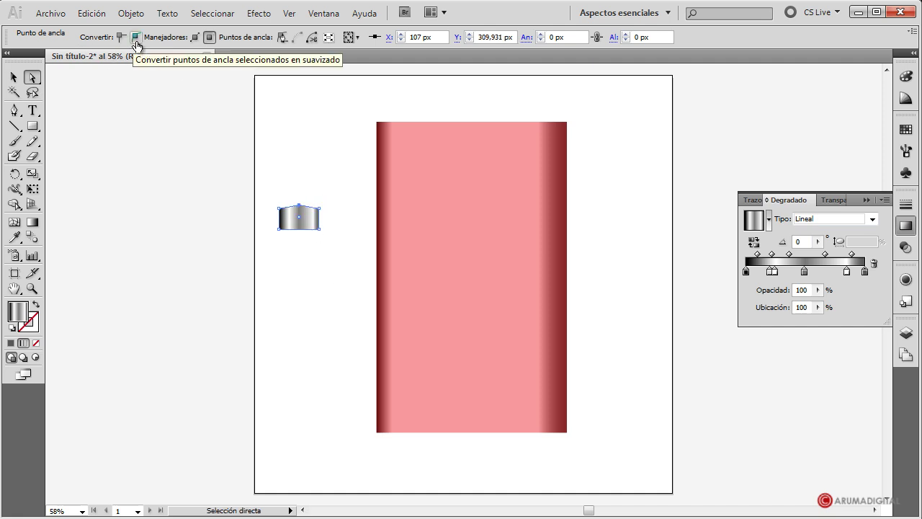
{"action": "left_click", "coordinate": [339, 174]}
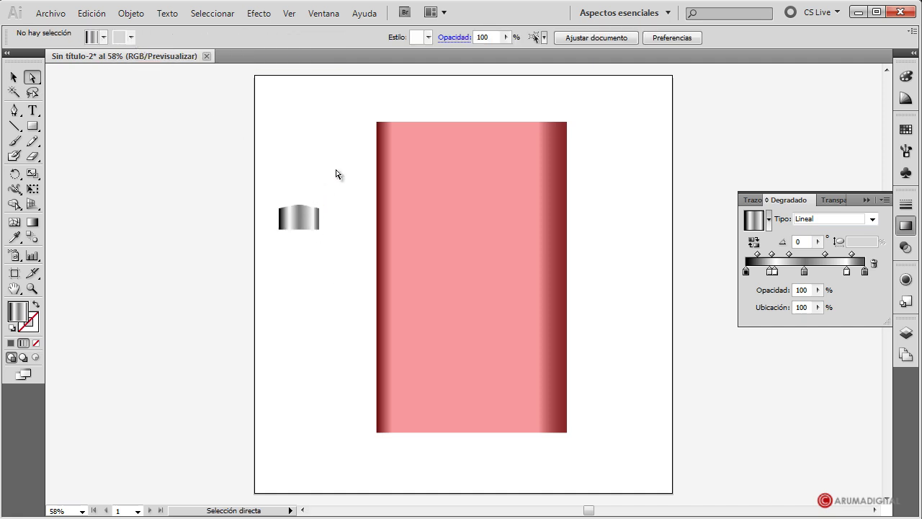
{"action": "left_click", "coordinate": [304, 208]}
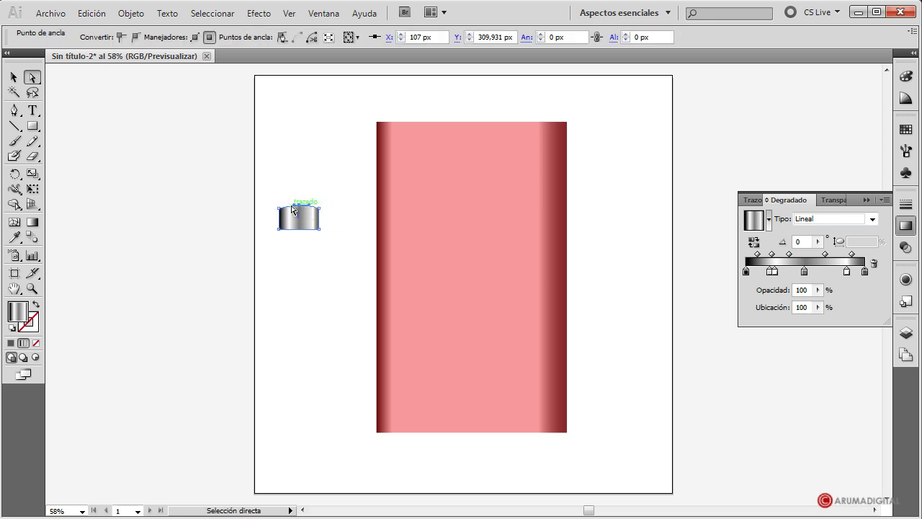
{"action": "left_click", "coordinate": [344, 233]}
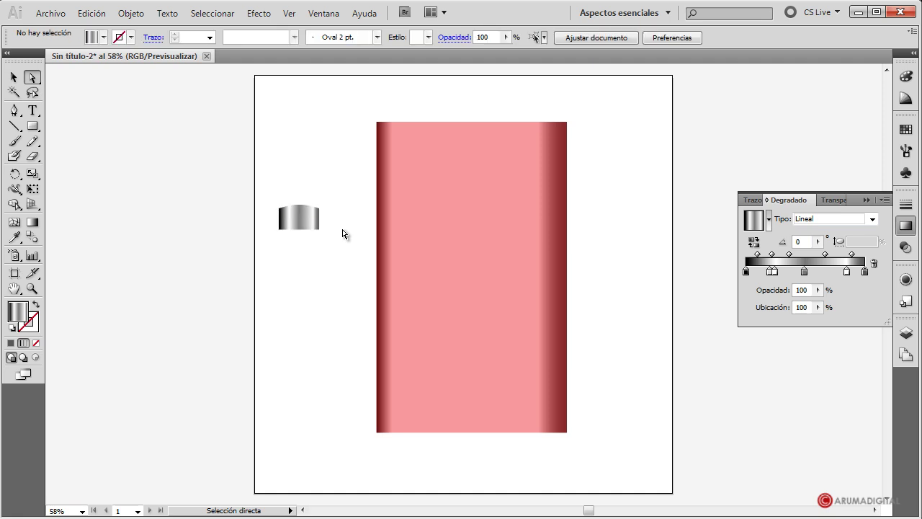
{"action": "left_click", "coordinate": [299, 209]}
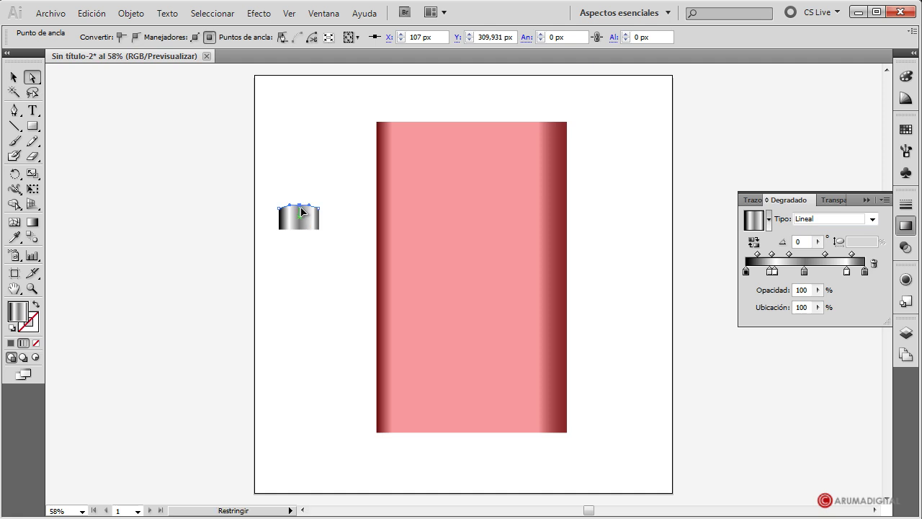
{"action": "left_click", "coordinate": [360, 291]}
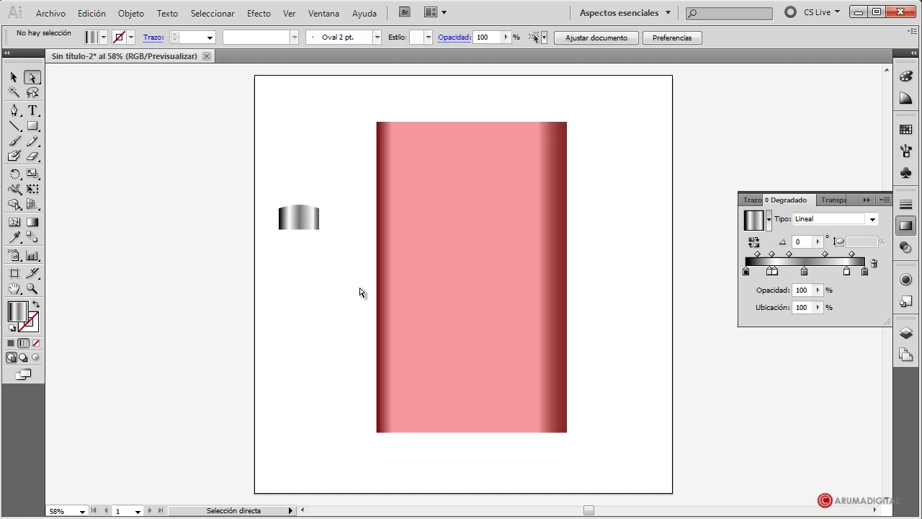
Move the small gradient shape onto the red rectangle's upper-left corner and scale it down proportionally
{"action": "left_click", "coordinate": [309, 223]}
{"action": "left_click_drag", "start_coordinate": [310, 223], "coordinate": [420, 129]}
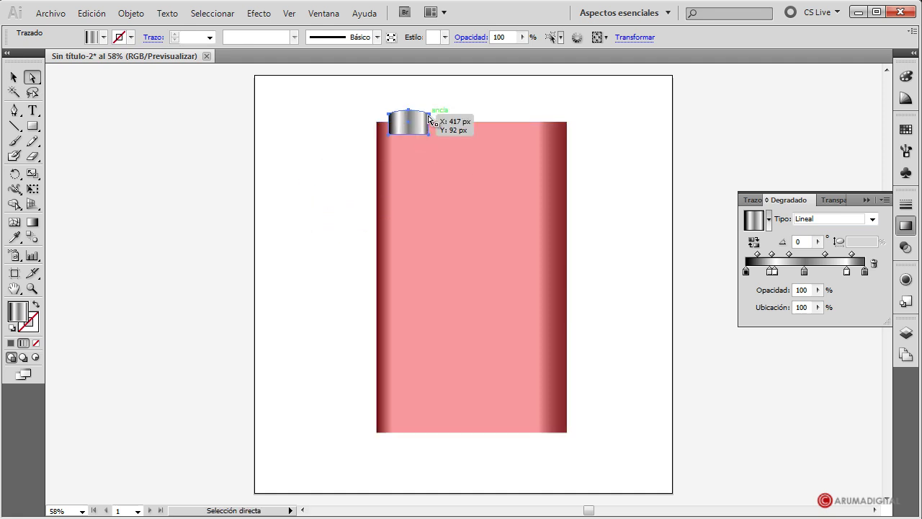
{"action": "left_click", "coordinate": [16, 79]}
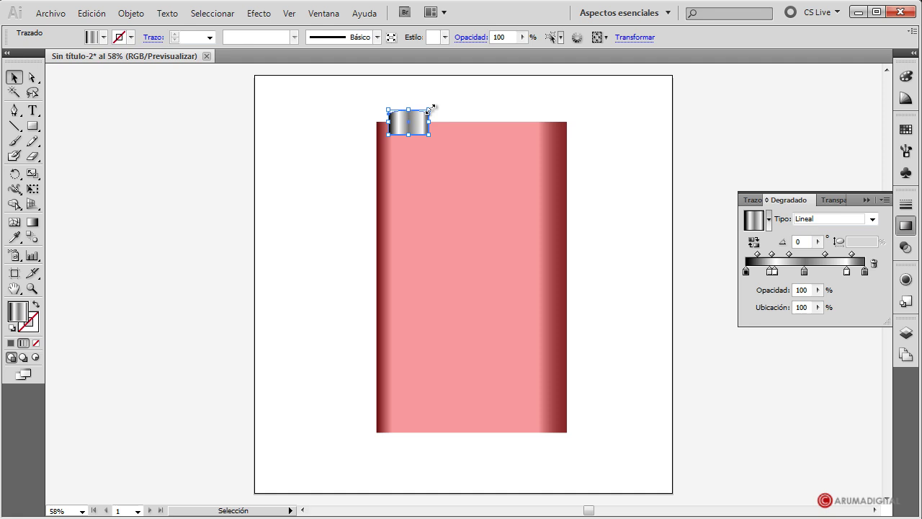
{"action": "left_click_drag", "start_coordinate": [430, 109], "coordinate": [421, 115]}
{"action": "left_click", "coordinate": [497, 181], "text": "shift"}
{"action": "left_click", "coordinate": [600, 170]}
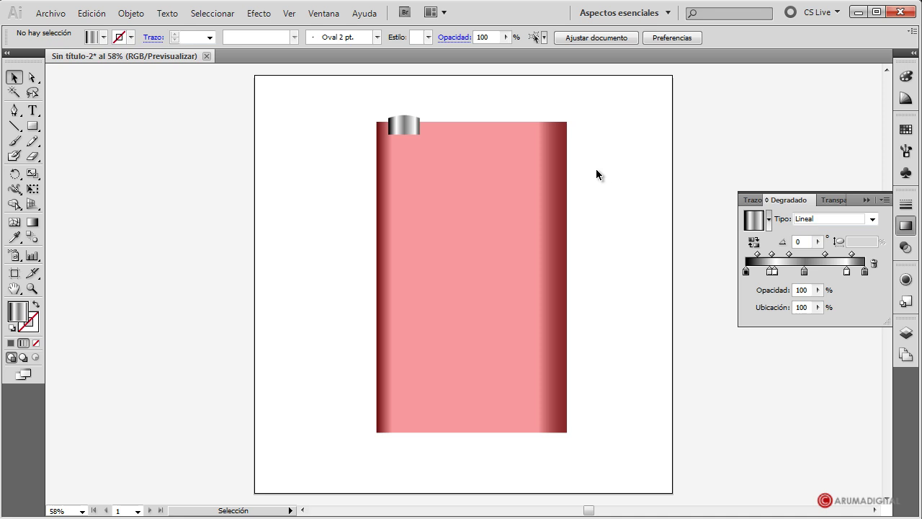
Send the small gradient shape behind the large rectangles so only its curved top protrudes
{"action": "left_click", "coordinate": [406, 126]}
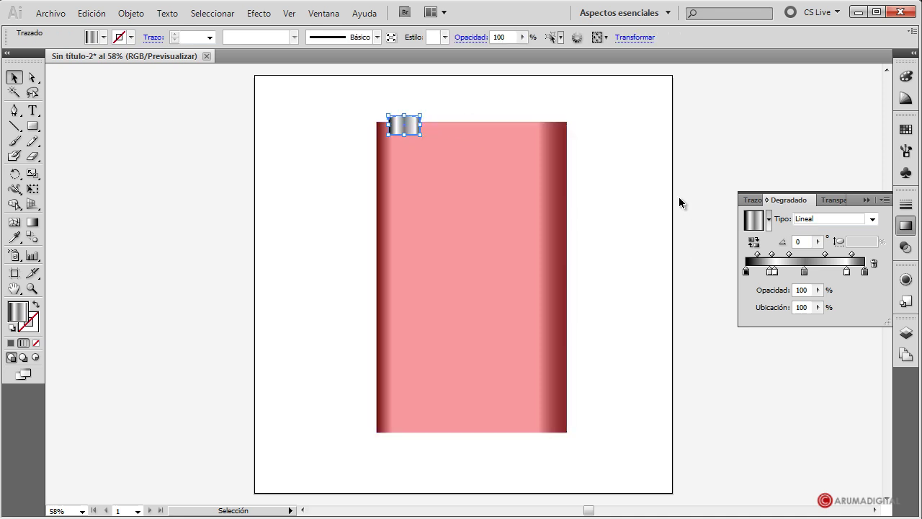
{"action": "key", "text": "a"}
{"action": "key", "text": "v"}
{"action": "left_click", "coordinate": [668, 201]}
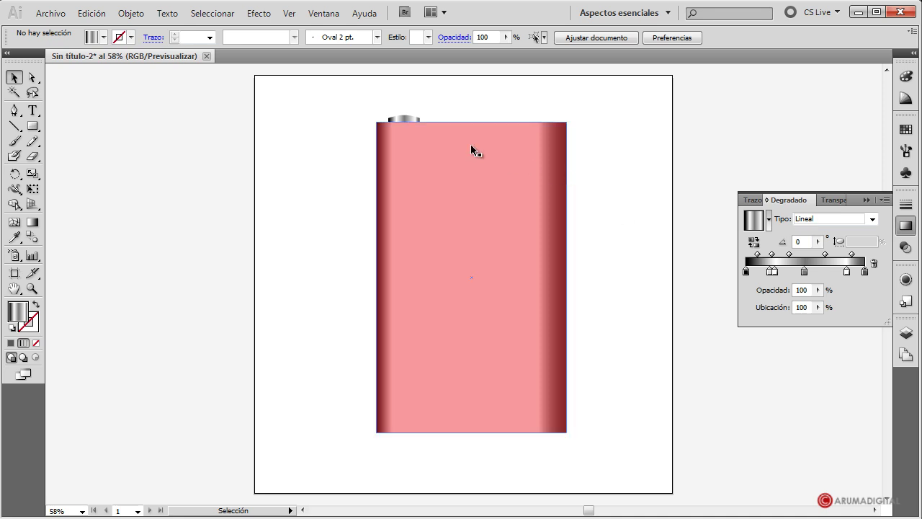
Enlarge the small gradient shape and lower its top anchor point to about Y 120 px to flatten the curve
{"action": "left_click", "coordinate": [399, 119]}
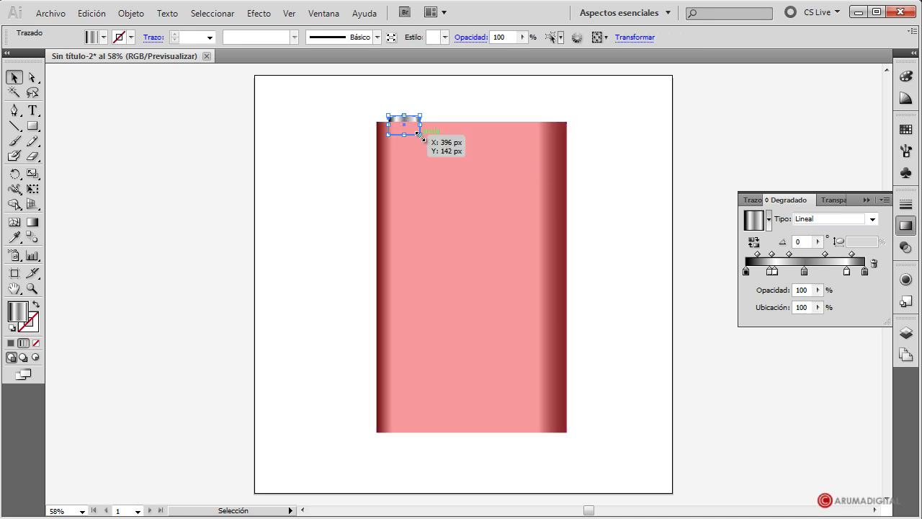
{"action": "left_click_drag", "start_coordinate": [422, 135], "coordinate": [601, 248]}
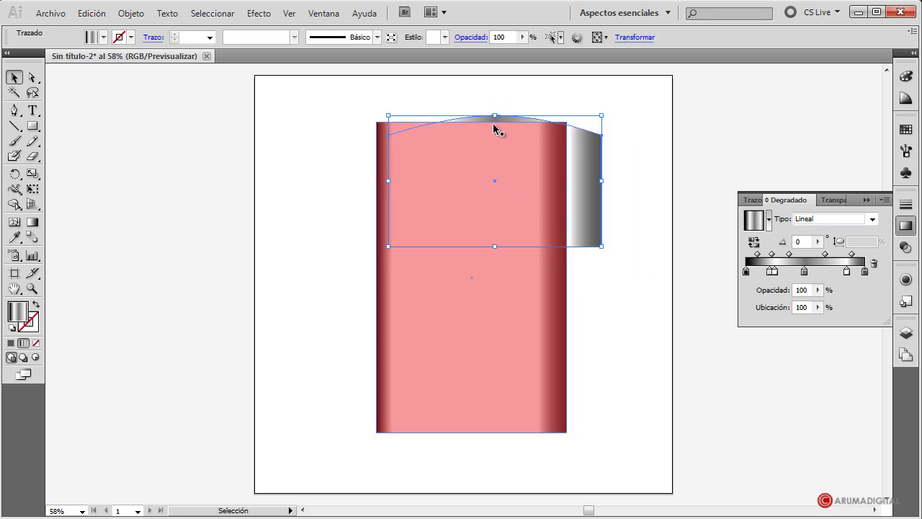
{"action": "left_click", "coordinate": [32, 77]}
{"action": "left_click_drag", "start_coordinate": [495, 115], "coordinate": [495, 130]}
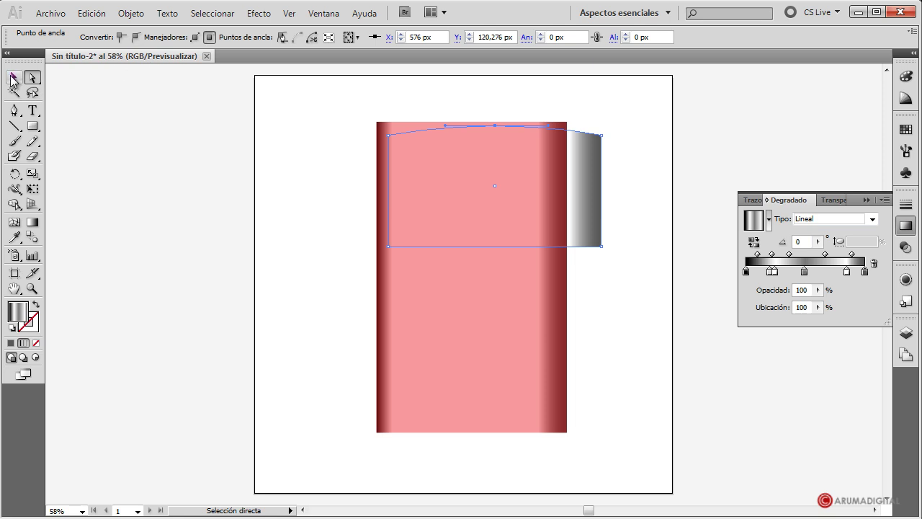
Scale the small gradient shape back down so only its flattened top protrudes above the body's upper-left corner
{"action": "left_click", "coordinate": [12, 79]}
{"action": "left_click_drag", "start_coordinate": [602, 248], "coordinate": [393, 119]}
{"action": "left_click", "coordinate": [637, 283]}
{"action": "left_click", "coordinate": [628, 163]}
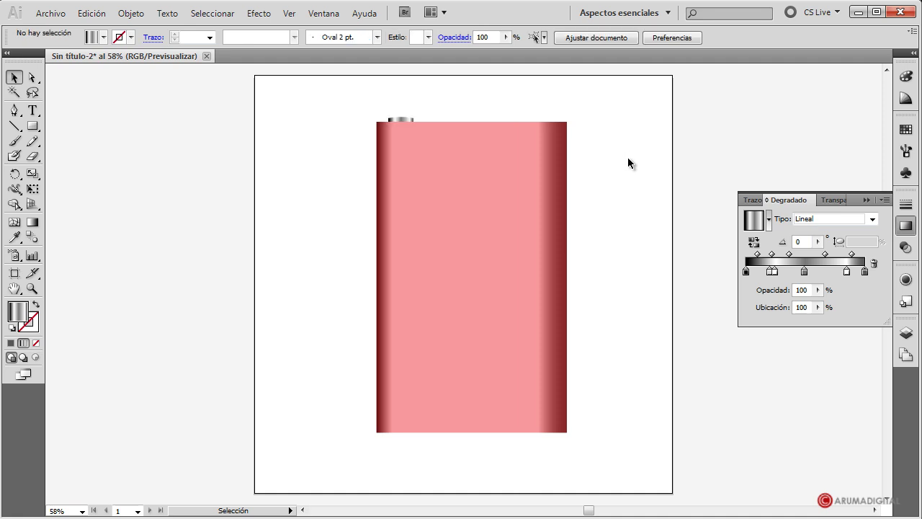
{"action": "left_click_drag", "start_coordinate": [671, 95], "coordinate": [341, 377]}
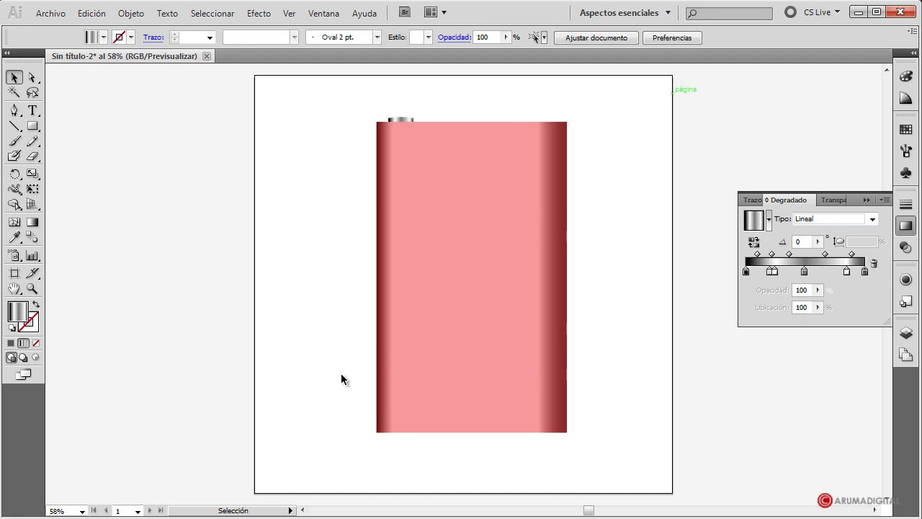
{"action": "left_click", "coordinate": [640, 330]}
{"action": "left_click_drag", "start_coordinate": [516, 250], "coordinate": [507, 250]}
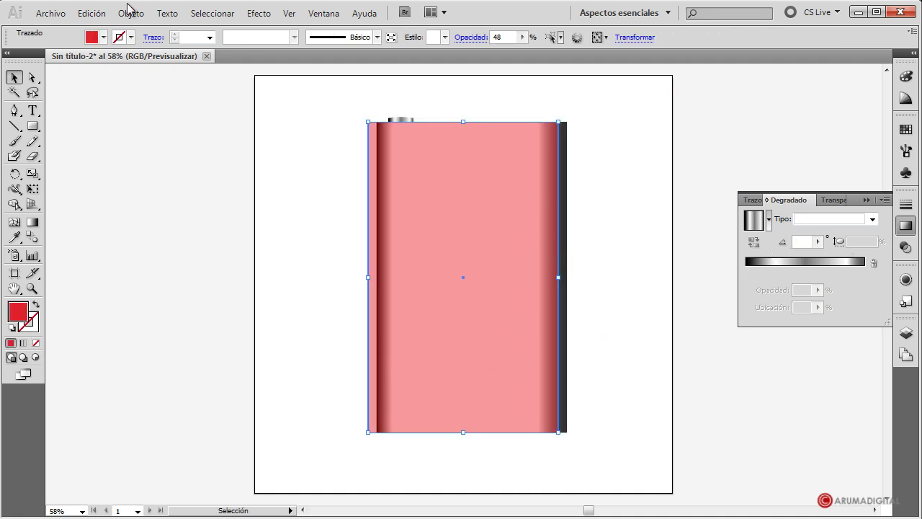
{"action": "left_click", "coordinate": [92, 14]}
{"action": "left_click", "coordinate": [128, 30]}
{"action": "left_click", "coordinate": [602, 110]}
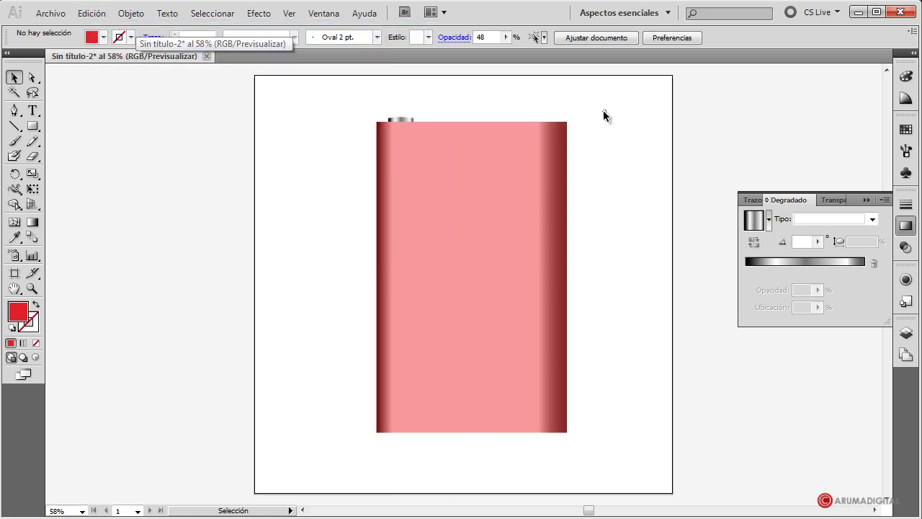
Select all the parts of the body together and move them slightly to the left on the artboard
{"action": "left_click_drag", "start_coordinate": [603, 110], "coordinate": [281, 271]}
{"action": "left_click_drag", "start_coordinate": [531, 243], "coordinate": [524, 240]}
{"action": "left_click", "coordinate": [636, 250]}
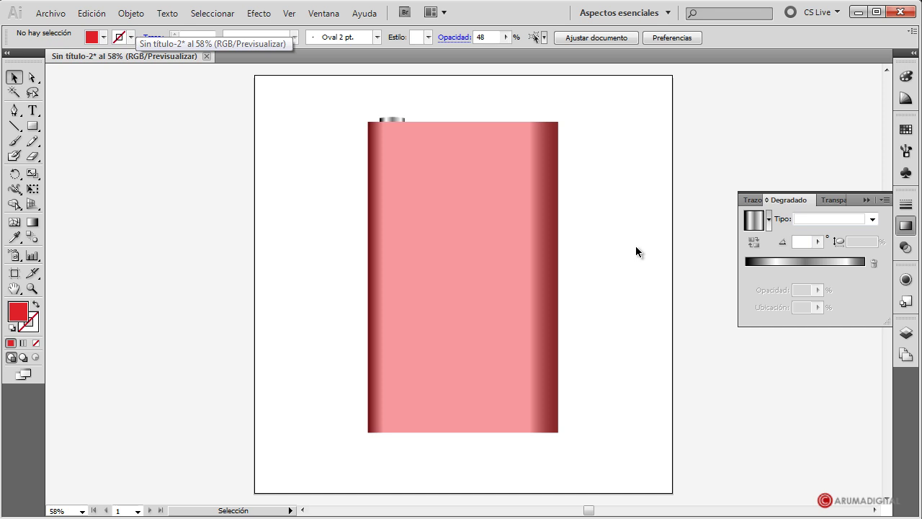
Draw a rounded rectangle across the upper part of the red body, leaving a margin on both sides, as the screen
{"action": "left_click", "coordinate": [32, 126]}
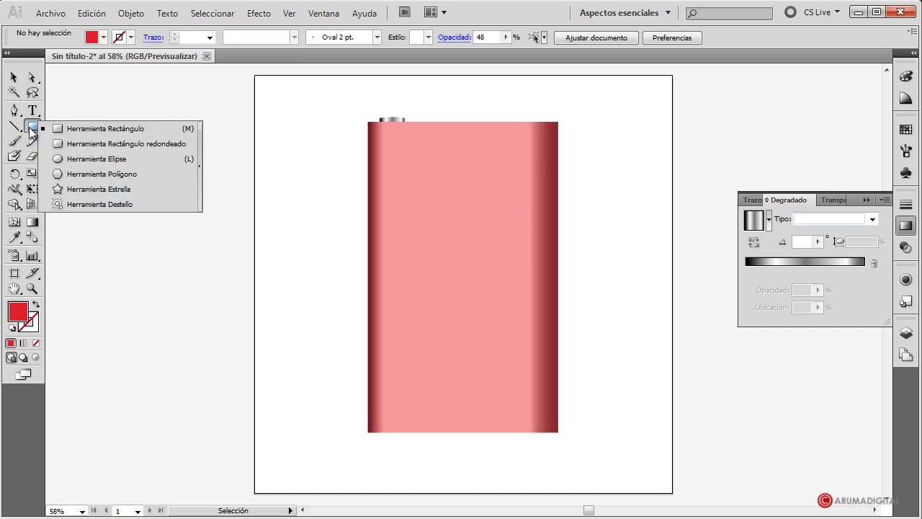
{"action": "left_click", "coordinate": [87, 147]}
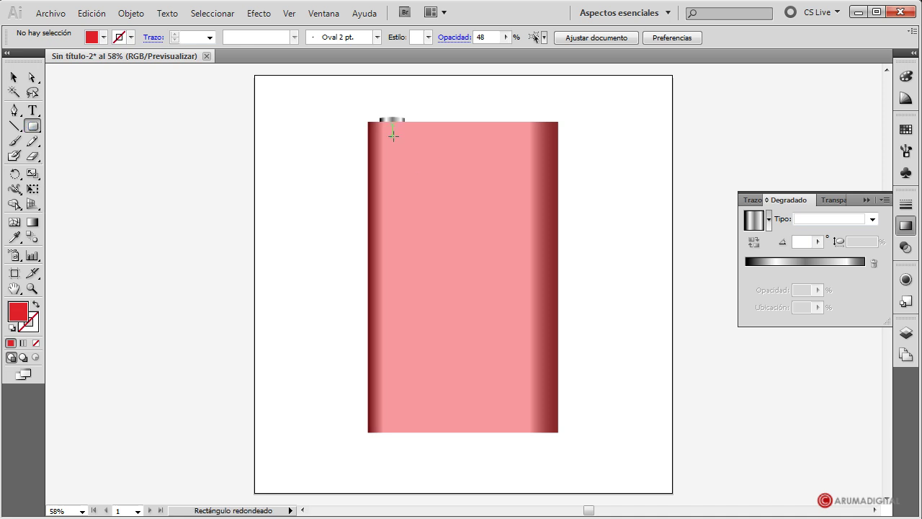
{"action": "left_click", "coordinate": [104, 36]}
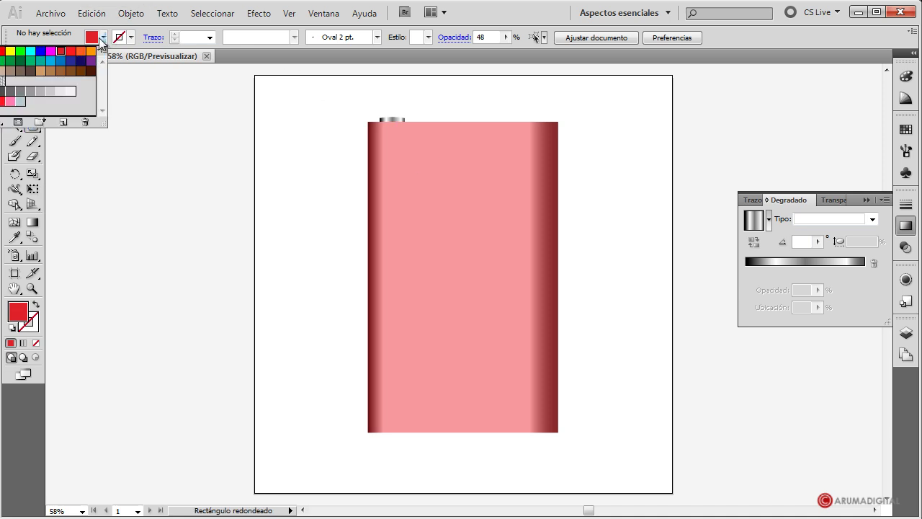
{"action": "left_click", "coordinate": [496, 16]}
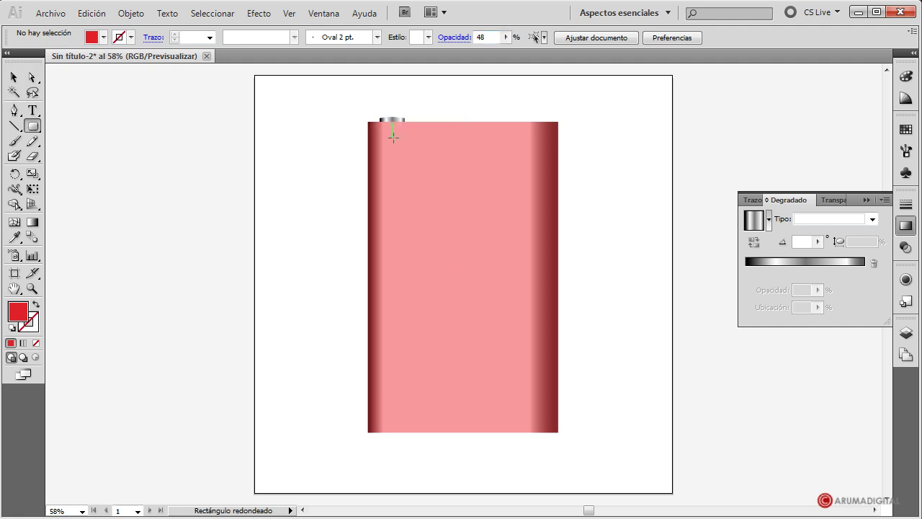
{"action": "left_click_drag", "start_coordinate": [392, 142], "coordinate": [537, 269]}
Fill the rounded rectangle with black and deselect it
{"action": "left_click", "coordinate": [104, 37]}
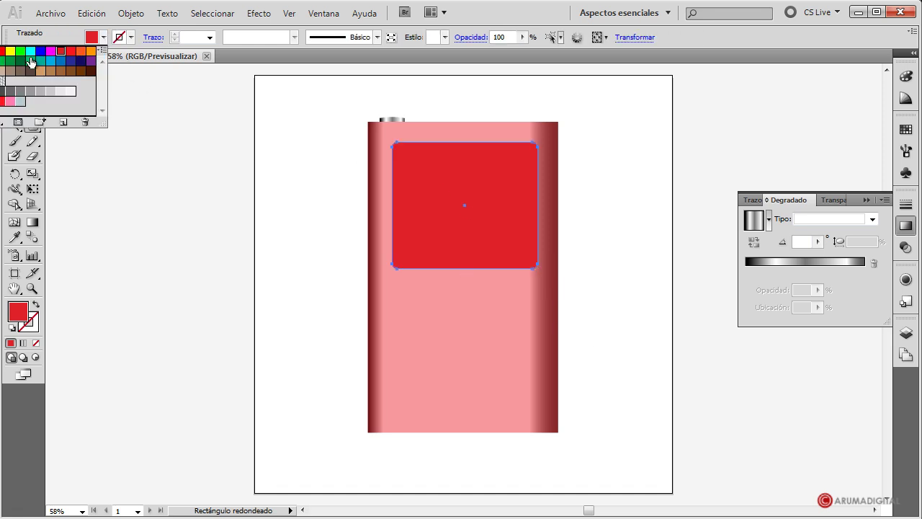
{"action": "left_click", "coordinate": [60, 50]}
{"action": "left_click", "coordinate": [468, 9]}
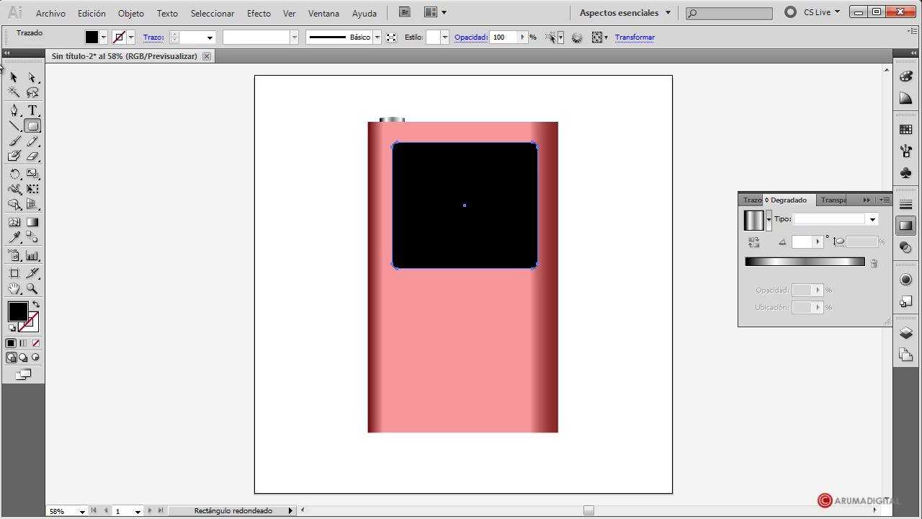
{"action": "left_click", "coordinate": [14, 78]}
{"action": "left_click", "coordinate": [673, 348]}
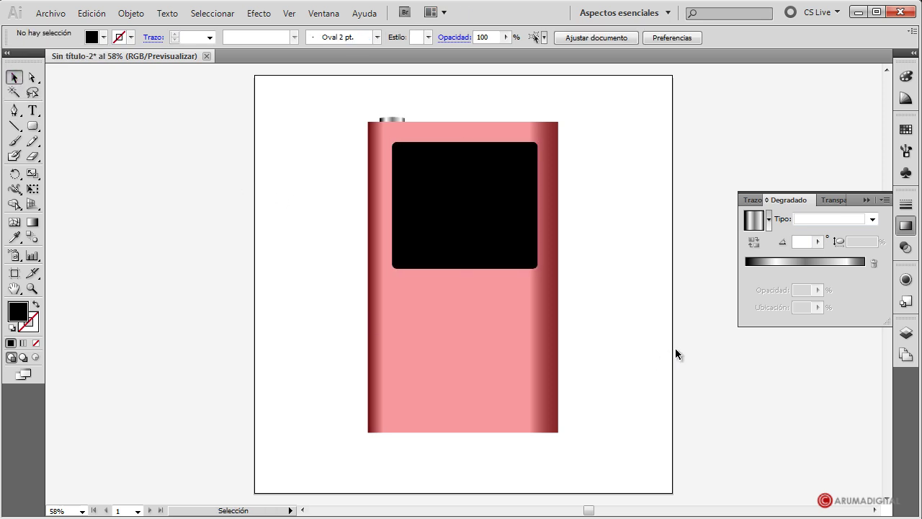
Copy the black rounded rectangle and paste the duplicate in front of it
{"action": "left_click", "coordinate": [487, 257]}
{"action": "left_click", "coordinate": [594, 262]}
{"action": "left_click", "coordinate": [533, 262]}
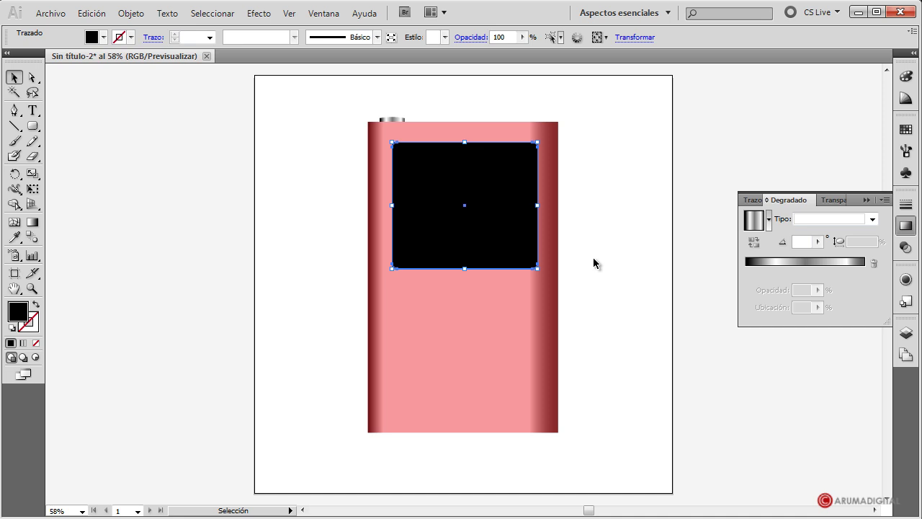
{"action": "left_click", "coordinate": [92, 13]}
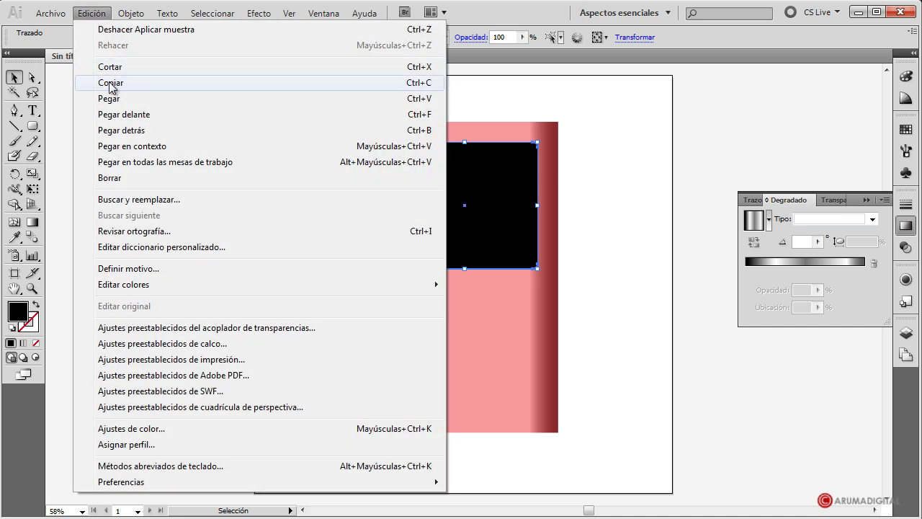
{"action": "left_click", "coordinate": [110, 85]}
{"action": "left_click", "coordinate": [94, 14]}
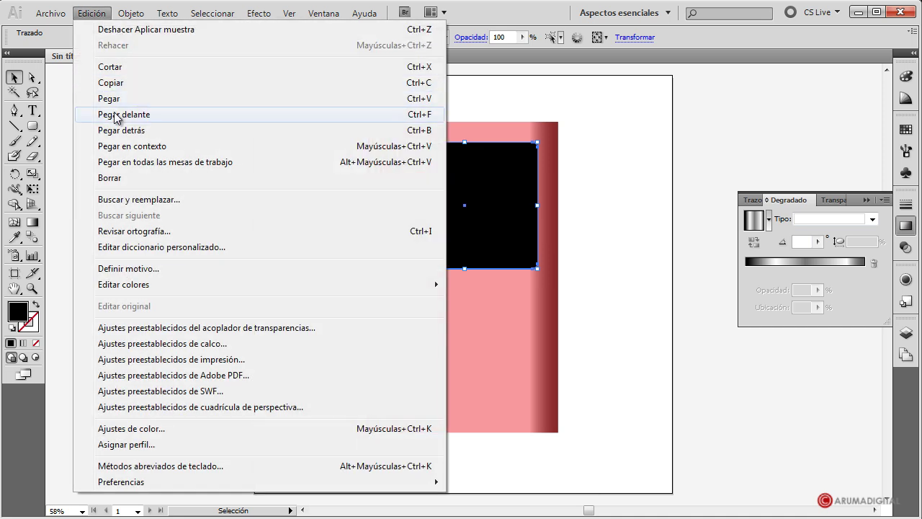
{"action": "left_click", "coordinate": [130, 114]}
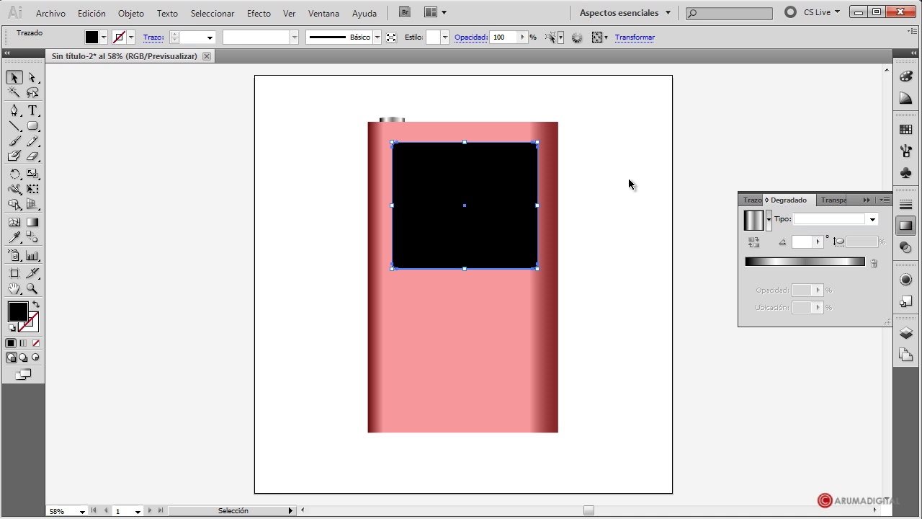
Nudge the front copy of the rounded rectangle down five small steps and deselect it
{"action": "key", "text": "Down"}
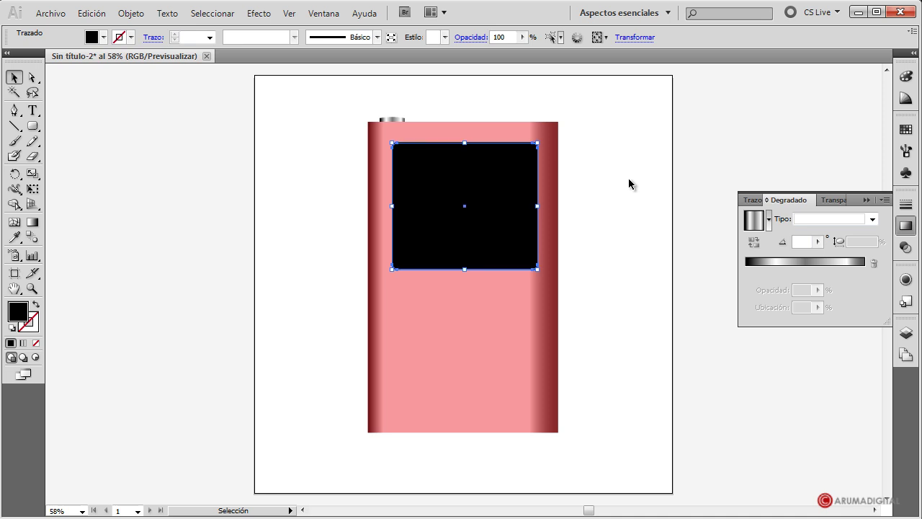
{"action": "key", "text": "Down"}
{"action": "key", "text": "Down"}
{"action": "key", "text": "Down"}
{"action": "key", "text": "Down"}
{"action": "left_click", "coordinate": [620, 174]}
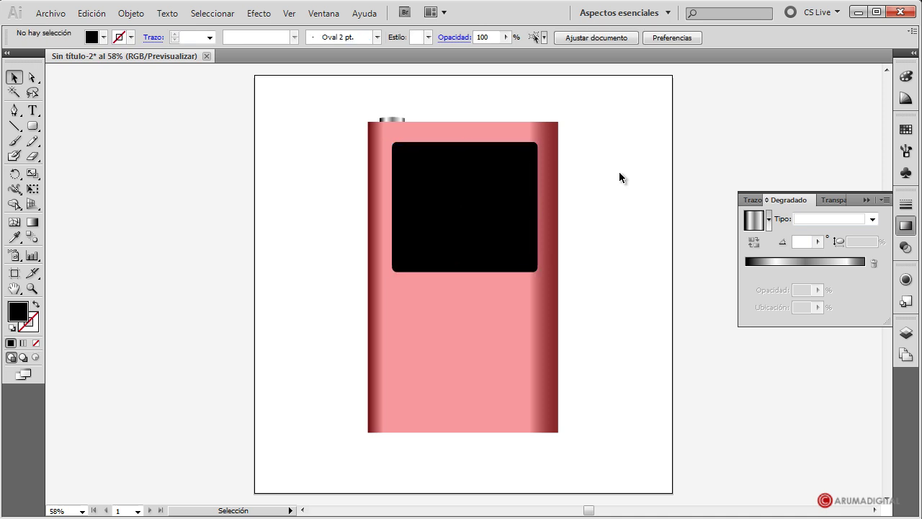
Fill the rear rounded rectangle with the light gray swatch R=230 G=230 B=230
{"action": "left_click", "coordinate": [523, 146]}
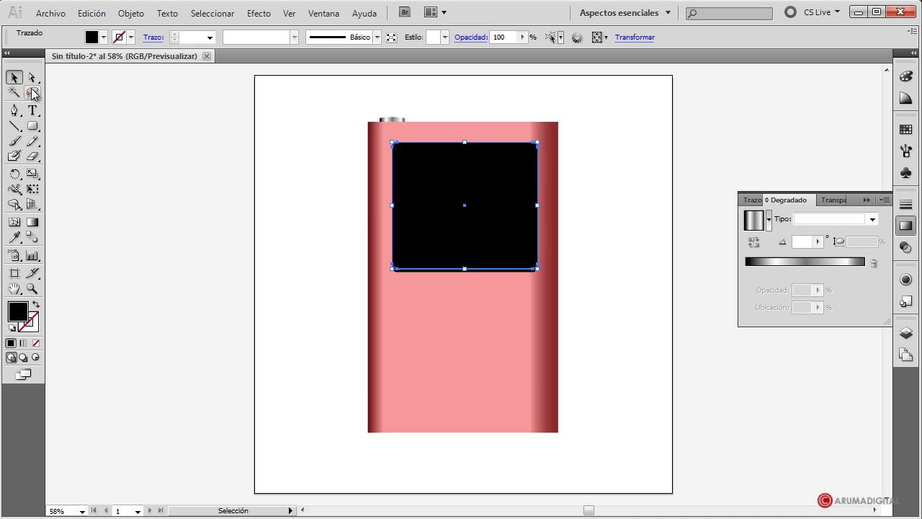
{"action": "left_click", "coordinate": [104, 37]}
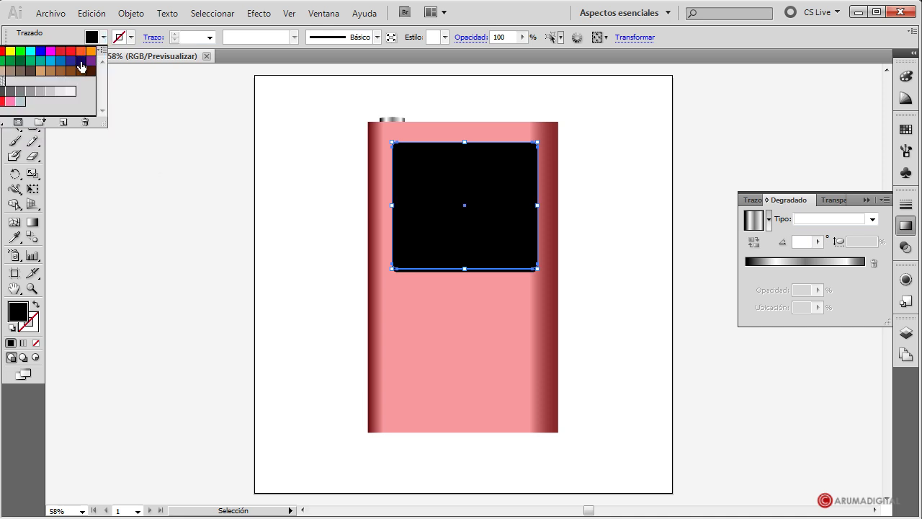
{"action": "left_click", "coordinate": [49, 92]}
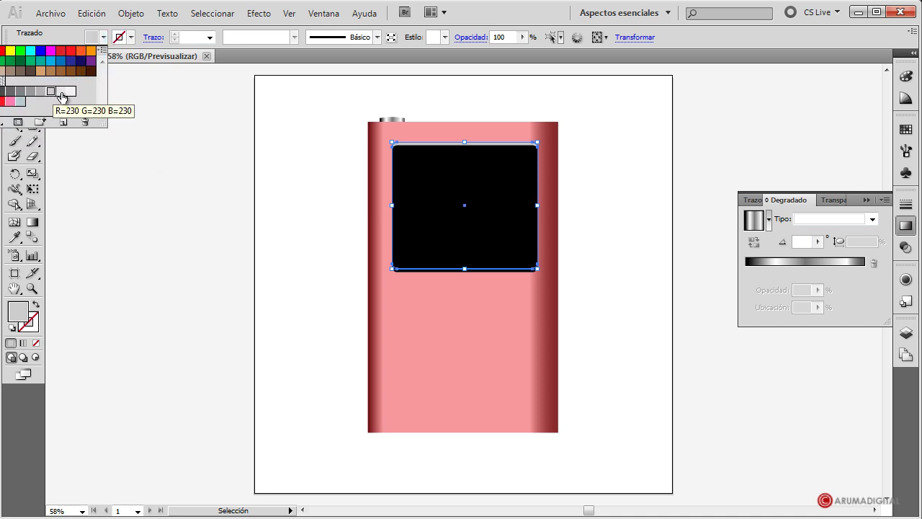
{"action": "left_click", "coordinate": [61, 91]}
{"action": "left_click", "coordinate": [626, 161]}
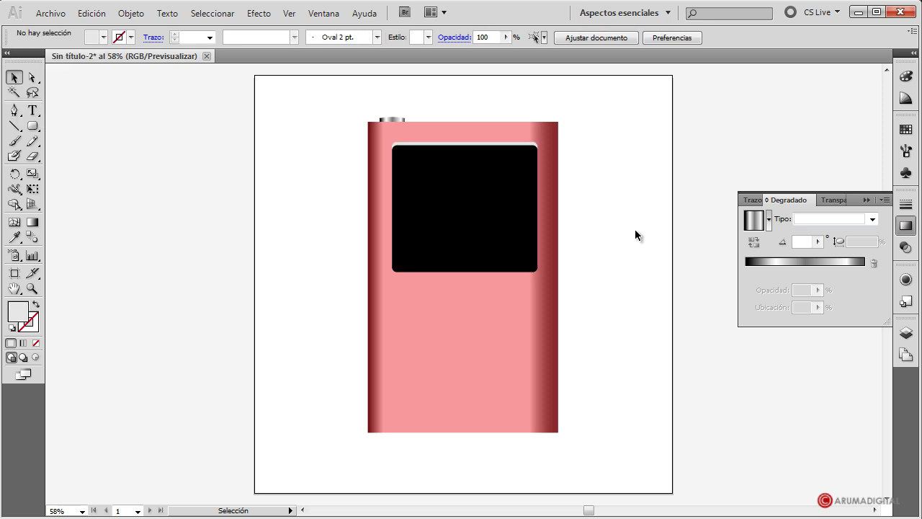
Nudge the front black rounded rectangle back up until only a very thin light edge shows above it
{"action": "left_click", "coordinate": [533, 198]}
{"action": "key", "text": "Up"}
{"action": "key", "text": "Up"}
{"action": "key", "text": "Up"}
{"action": "key", "text": "Up"}
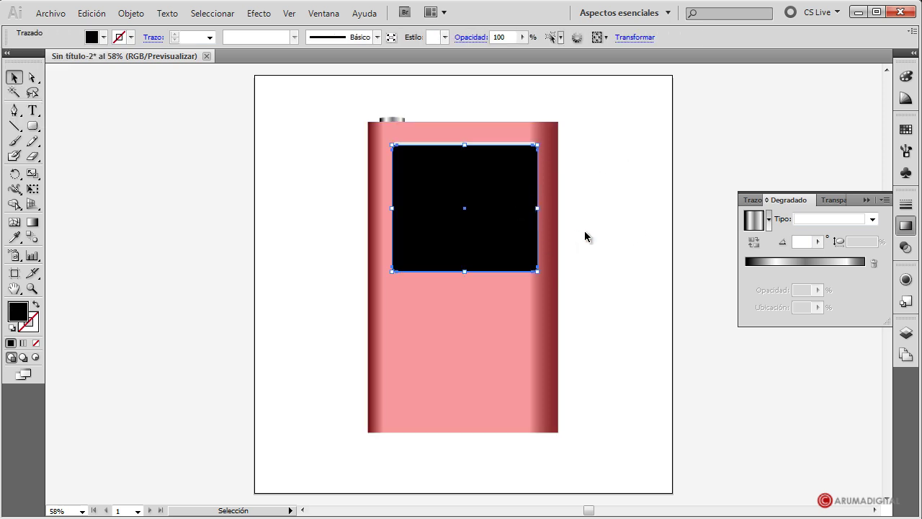
{"action": "left_click", "coordinate": [587, 237]}
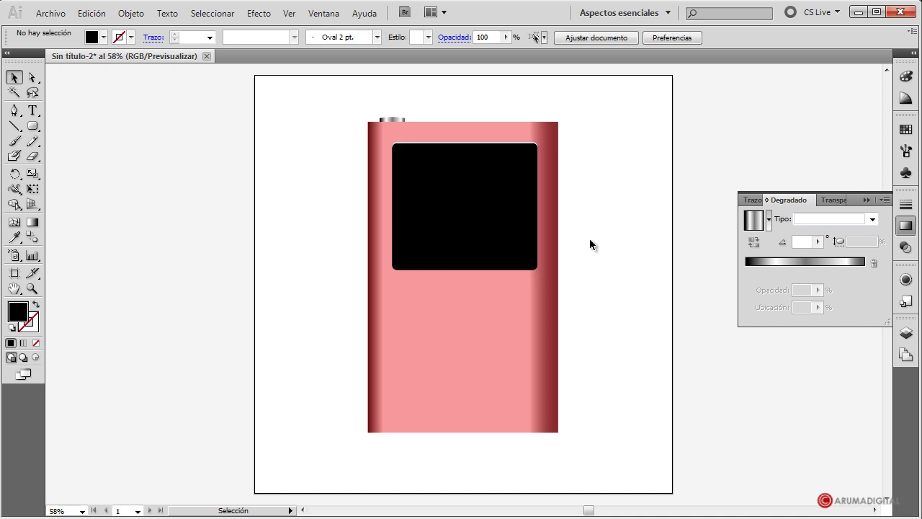
{"action": "left_click", "coordinate": [524, 181]}
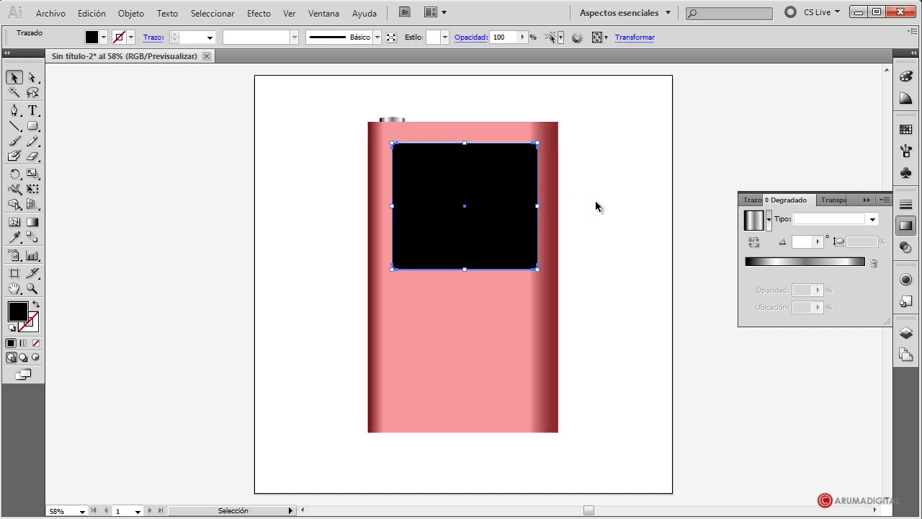
{"action": "left_click", "coordinate": [595, 201]}
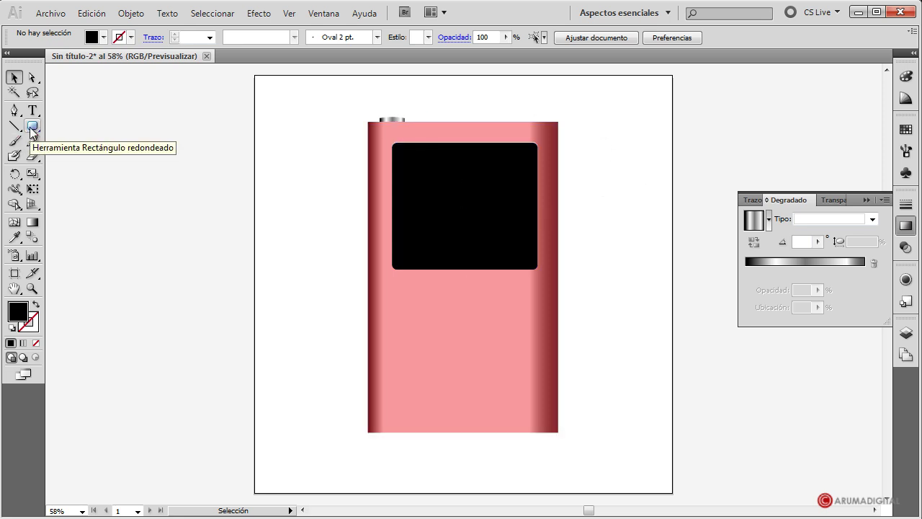
Draw a rectangle just inside the black screen's border and give it a 2 pt dark gray stroke
{"action": "left_click_drag", "start_coordinate": [30, 128], "coordinate": [92, 130]}
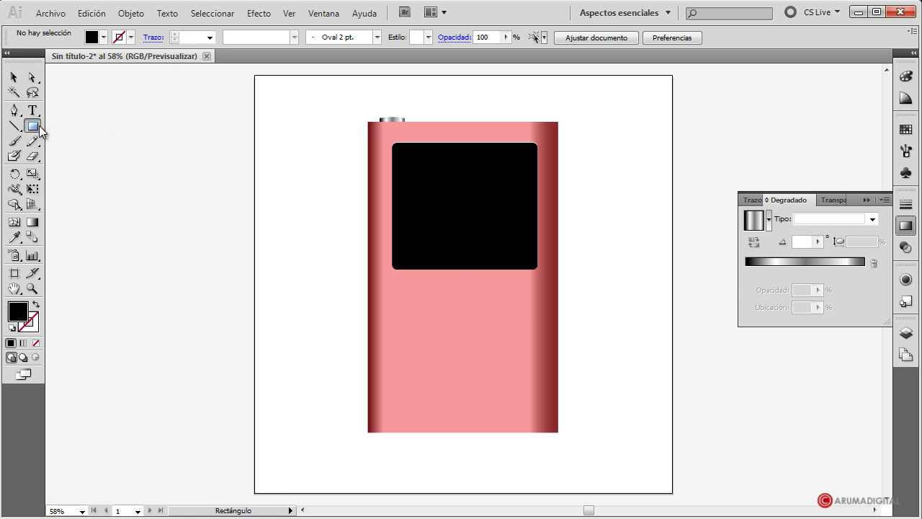
{"action": "left_click_drag", "start_coordinate": [401, 151], "coordinate": [529, 259]}
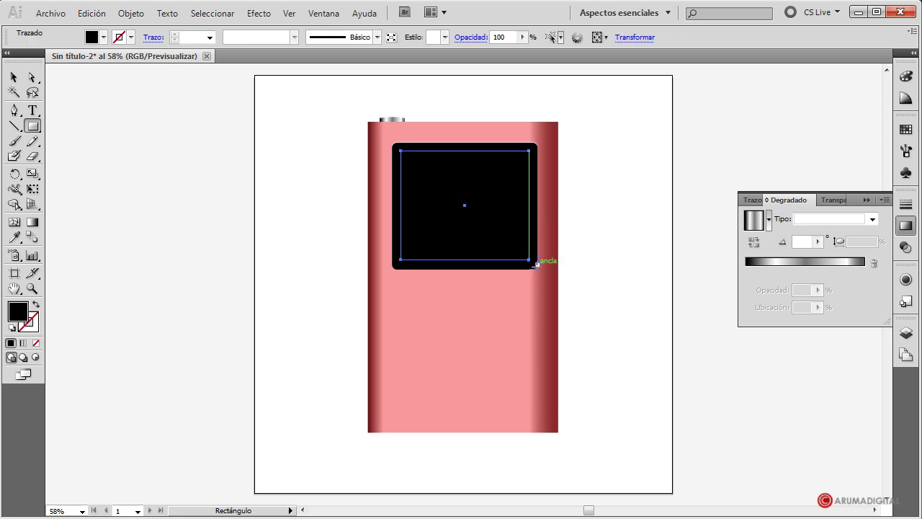
{"action": "left_click", "coordinate": [131, 37]}
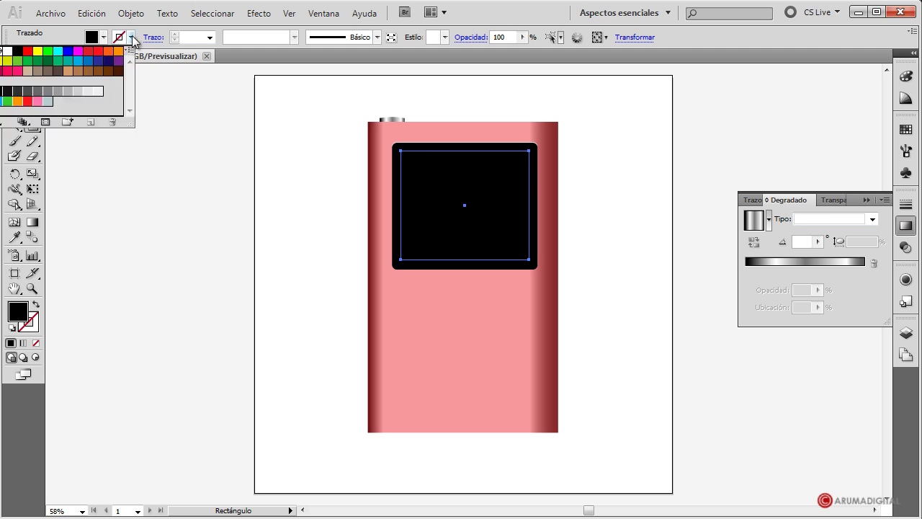
{"action": "left_click", "coordinate": [210, 37]}
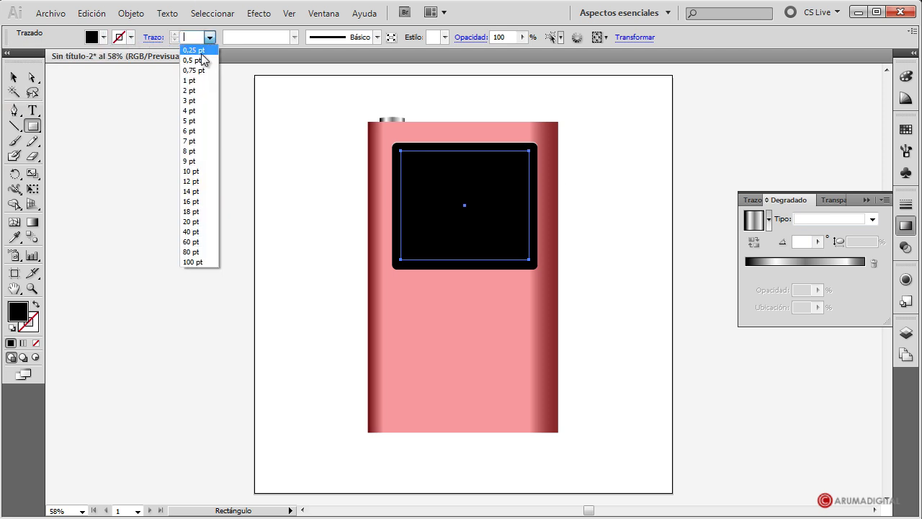
{"action": "left_click", "coordinate": [191, 91]}
{"action": "left_click", "coordinate": [131, 37]}
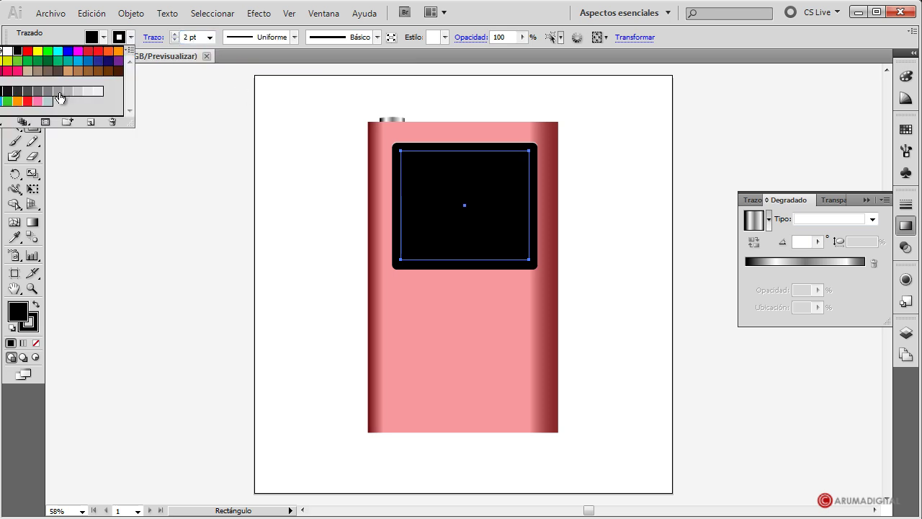
{"action": "left_click", "coordinate": [37, 90]}
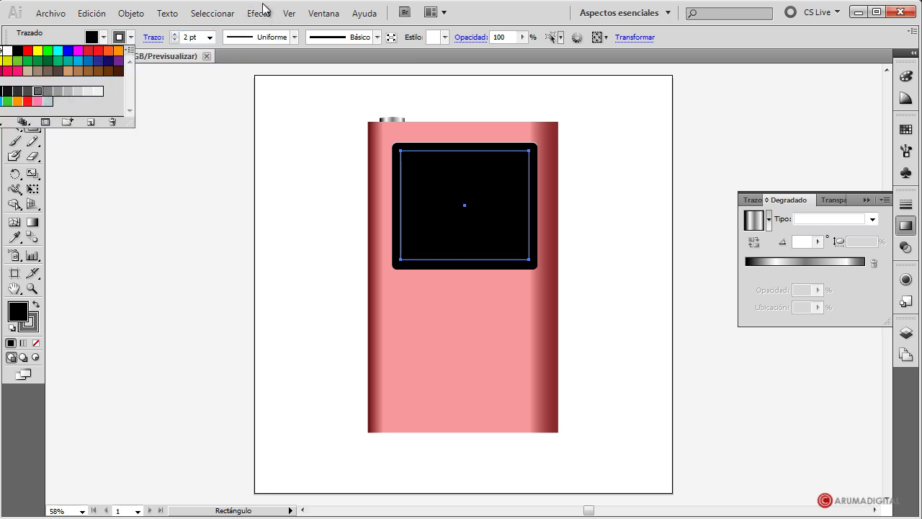
Deselect the inner frame and draw a black circle about 298 px in diameter beside the device's left edge
{"action": "left_click", "coordinate": [13, 77]}
{"action": "left_click", "coordinate": [605, 276]}
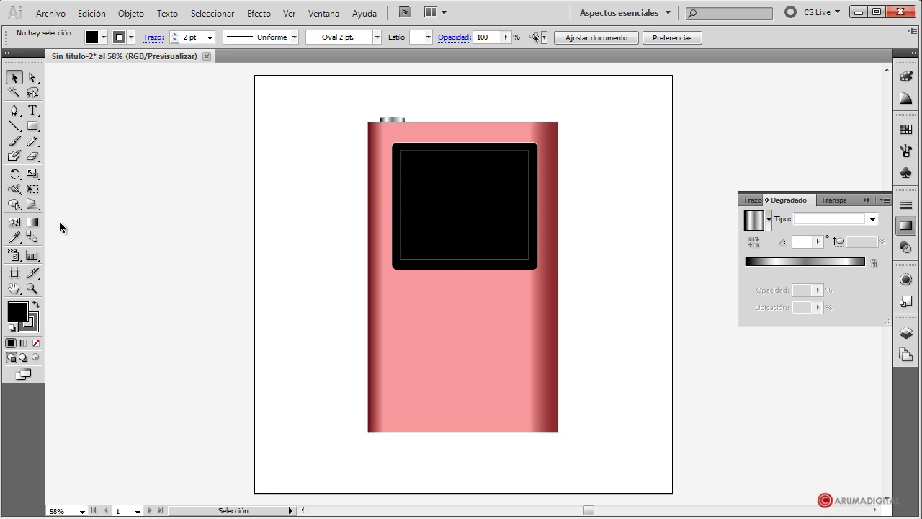
{"action": "left_click", "coordinate": [32, 125]}
{"action": "left_click", "coordinate": [104, 158]}
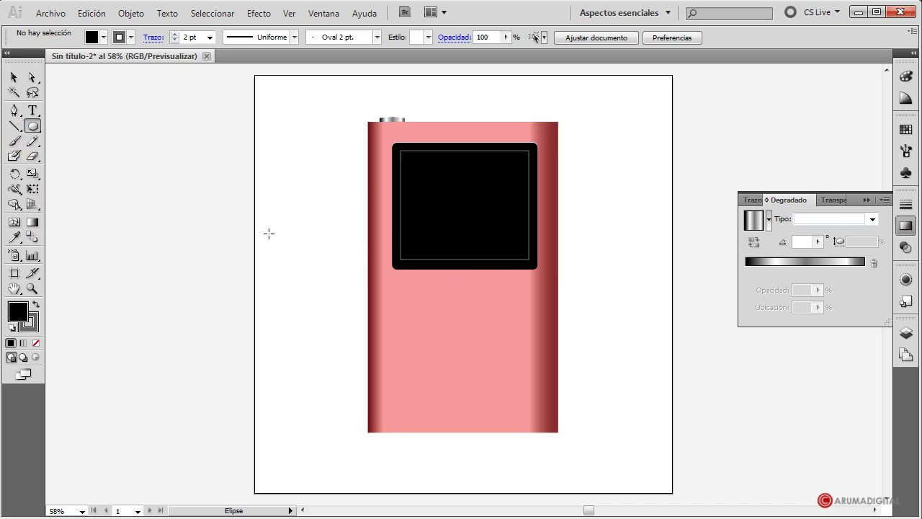
{"action": "left_click_drag", "start_coordinate": [241, 237], "coordinate": [333, 362]}
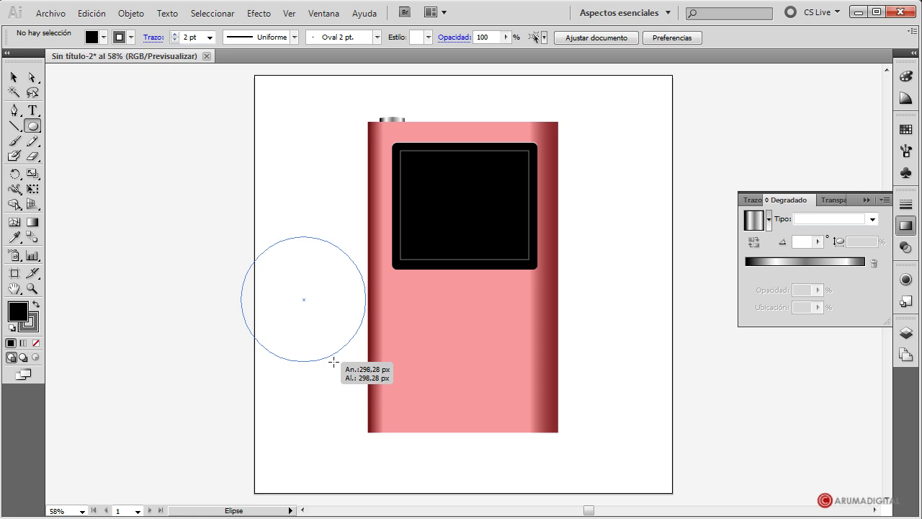
{"action": "left_click_drag", "start_coordinate": [334, 361], "coordinate": [334, 361]}
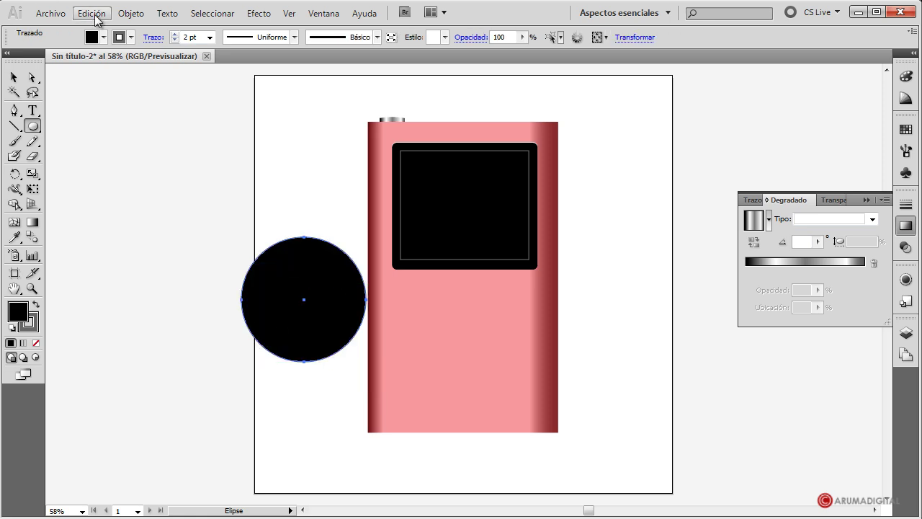
Copy the circle, paste it in front, and scale the copy down about its center to roughly half the diameter
{"action": "left_click", "coordinate": [95, 14]}
{"action": "left_click", "coordinate": [121, 85]}
{"action": "left_click", "coordinate": [105, 12]}
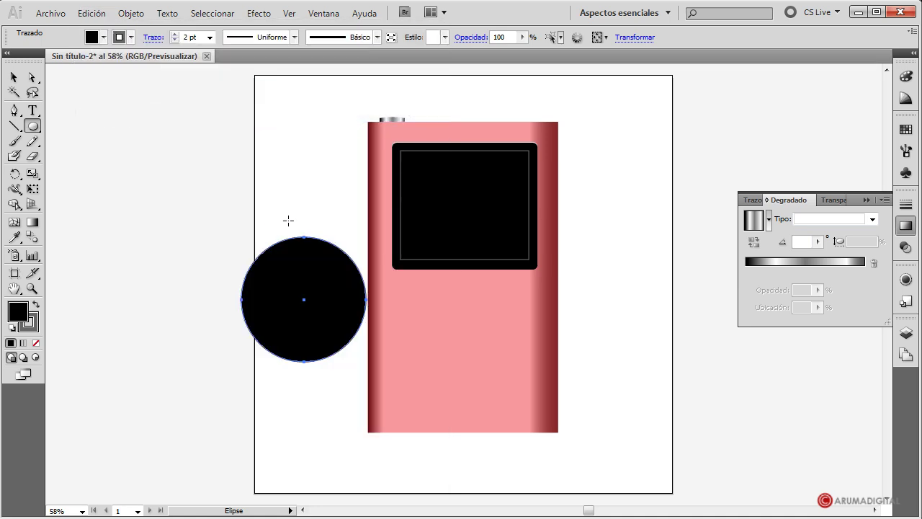
{"action": "left_click", "coordinate": [12, 77]}
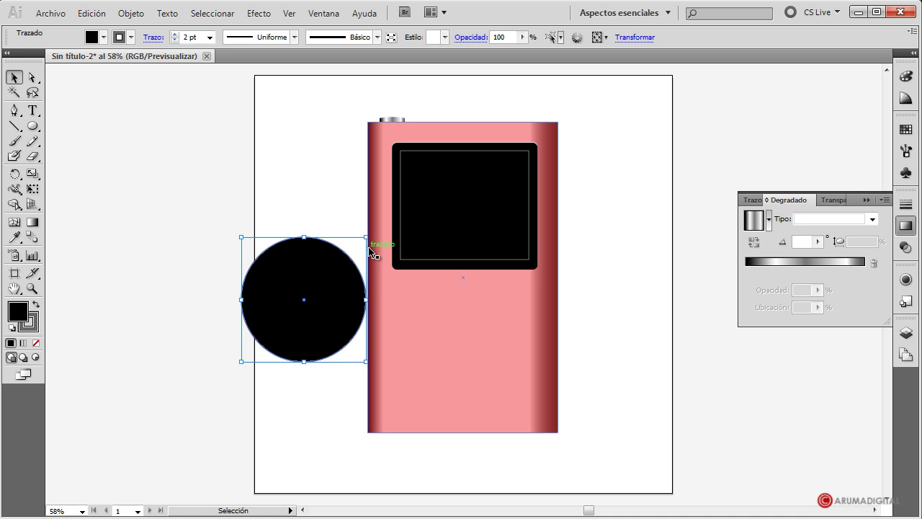
{"action": "key", "text": "shift"}
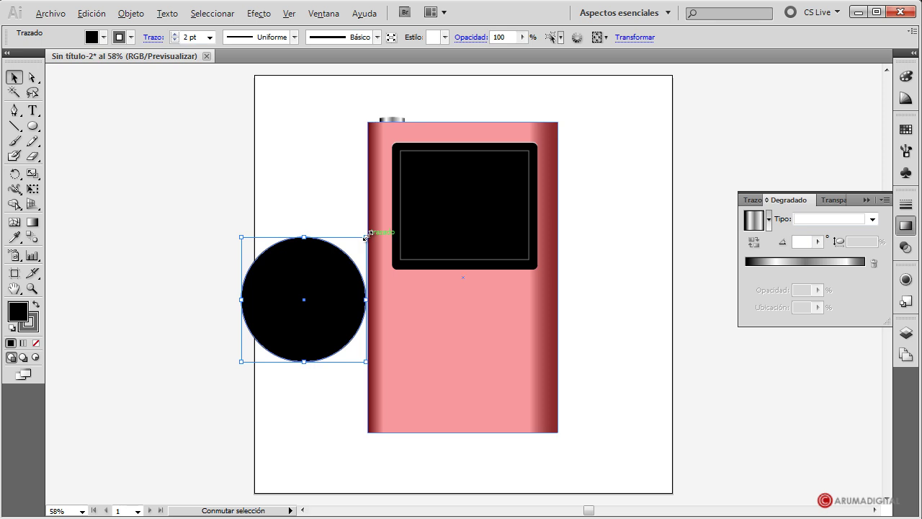
{"action": "left_click_drag", "start_coordinate": [368, 234], "coordinate": [340, 265]}
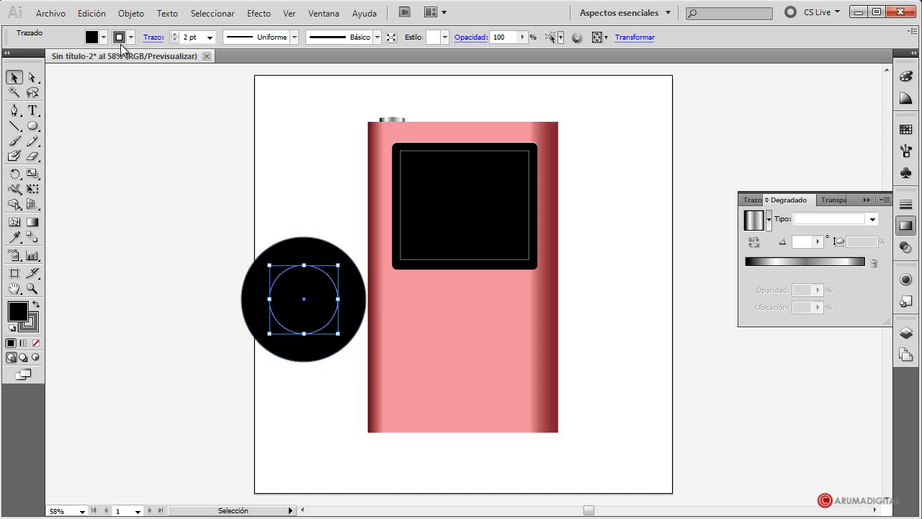
Select both concentric circles and remove their stroke
{"action": "left_click", "coordinate": [312, 248], "text": "shift"}
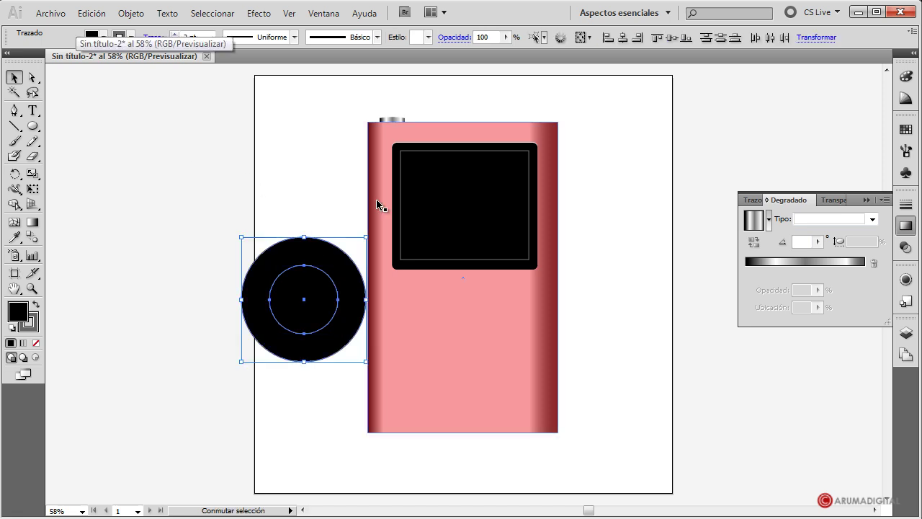
{"action": "left_click", "coordinate": [315, 206]}
{"action": "left_click", "coordinate": [323, 288]}
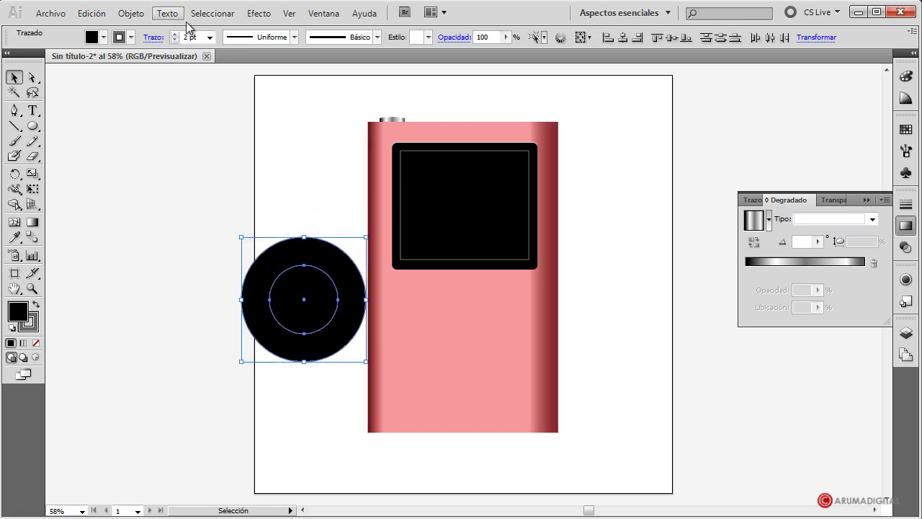
{"action": "left_click", "coordinate": [131, 37]}
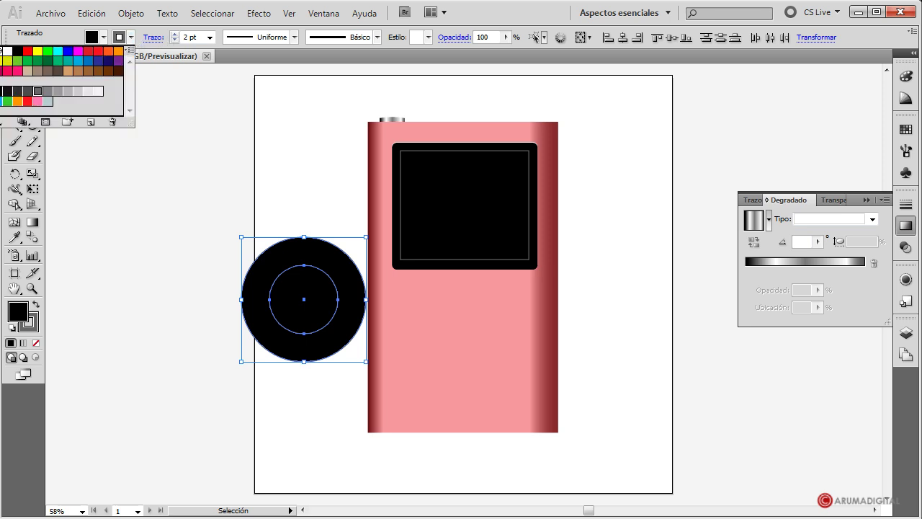
{"action": "left_click", "coordinate": [3, 51]}
Subtract the small circle from the large one with Pathfinder's Minus Front to form a ring, and deselect it
{"action": "left_click", "coordinate": [325, 16]}
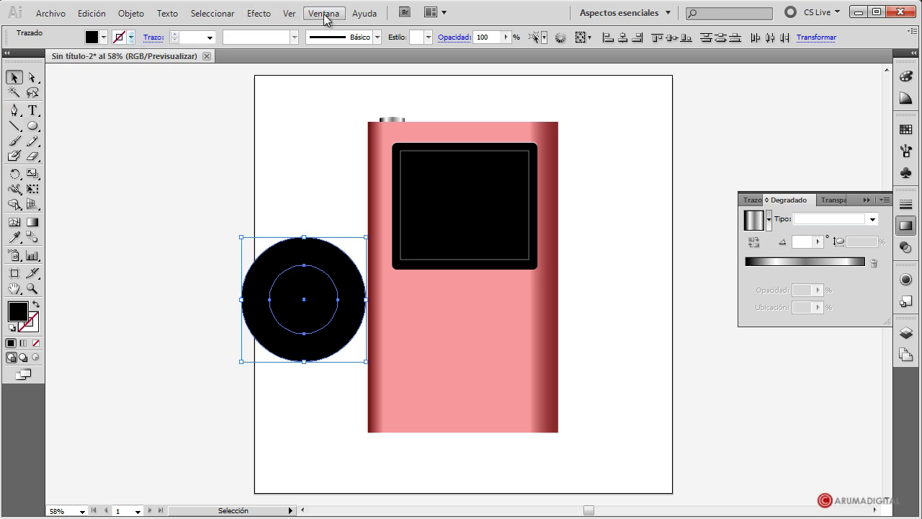
{"action": "left_click", "coordinate": [325, 16]}
{"action": "left_click", "coordinate": [352, 210]}
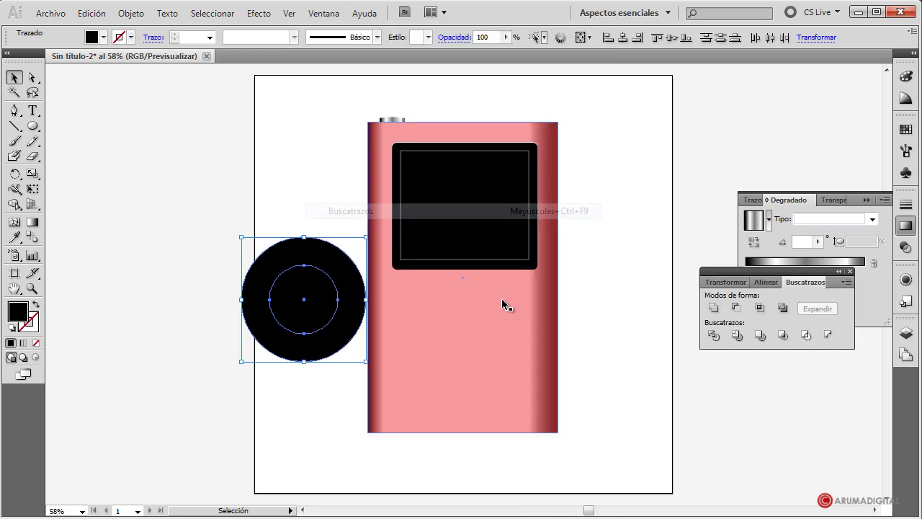
{"action": "left_click", "coordinate": [735, 309]}
{"action": "left_click", "coordinate": [589, 340]}
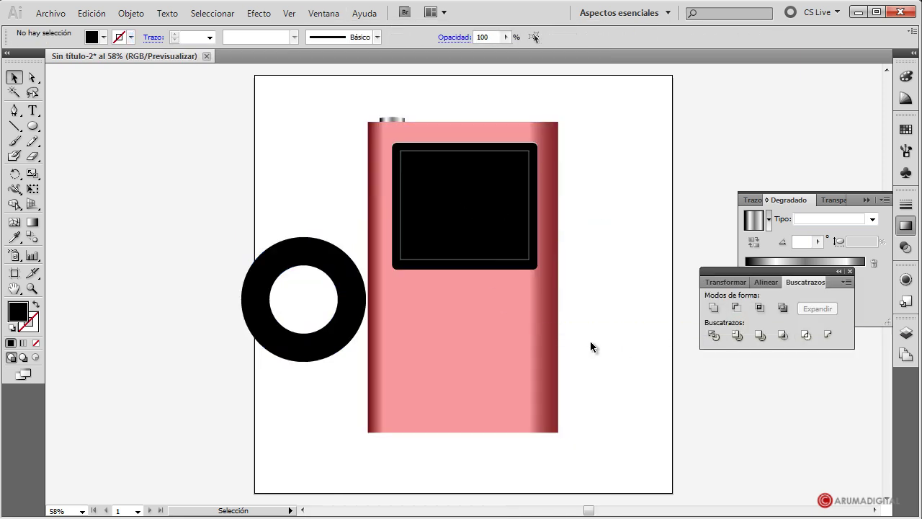
Fill the ring with white and place it on the device body, centered below the screen
{"action": "left_click", "coordinate": [337, 348]}
{"action": "left_click", "coordinate": [104, 37]}
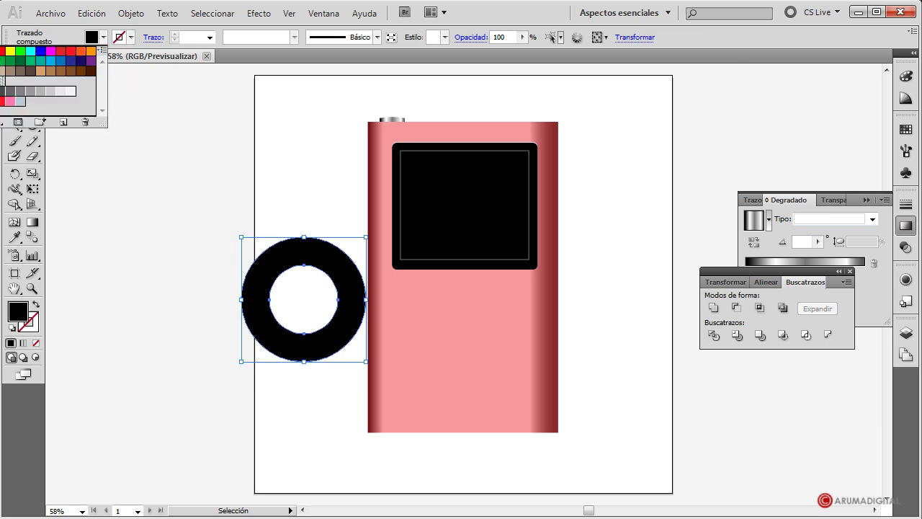
{"action": "left_click", "coordinate": [21, 52]}
{"action": "left_click_drag", "start_coordinate": [321, 261], "coordinate": [478, 308]}
{"action": "left_click", "coordinate": [653, 384]}
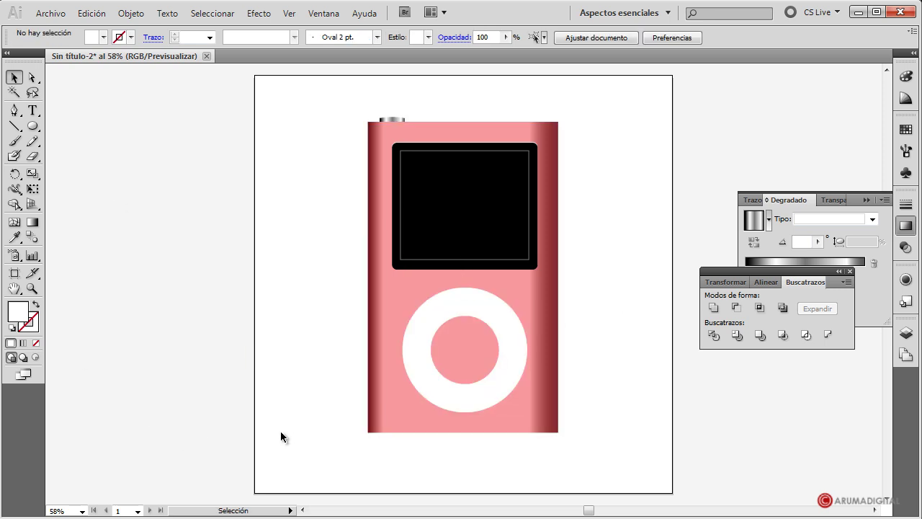
Set the opacity of the red rectangle covering the device body to 68% and deselect it
{"action": "left_click", "coordinate": [499, 429]}
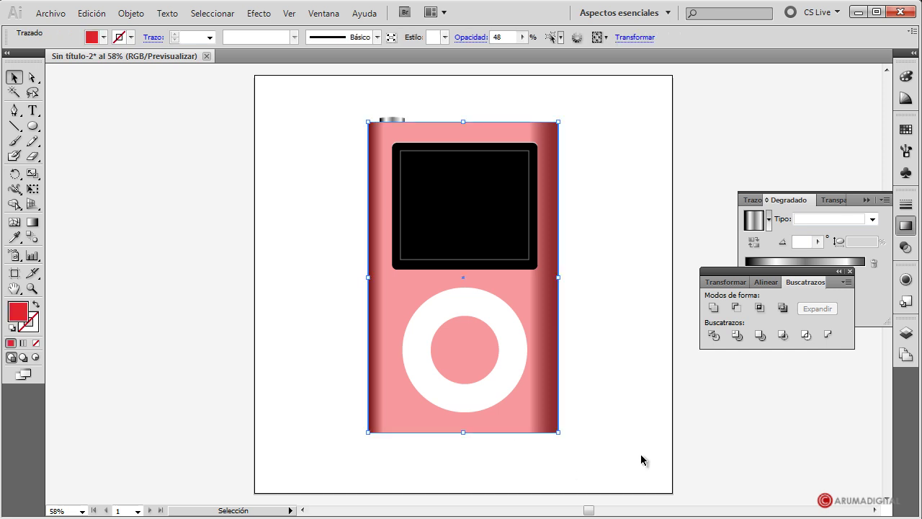
{"action": "left_click", "coordinate": [834, 200]}
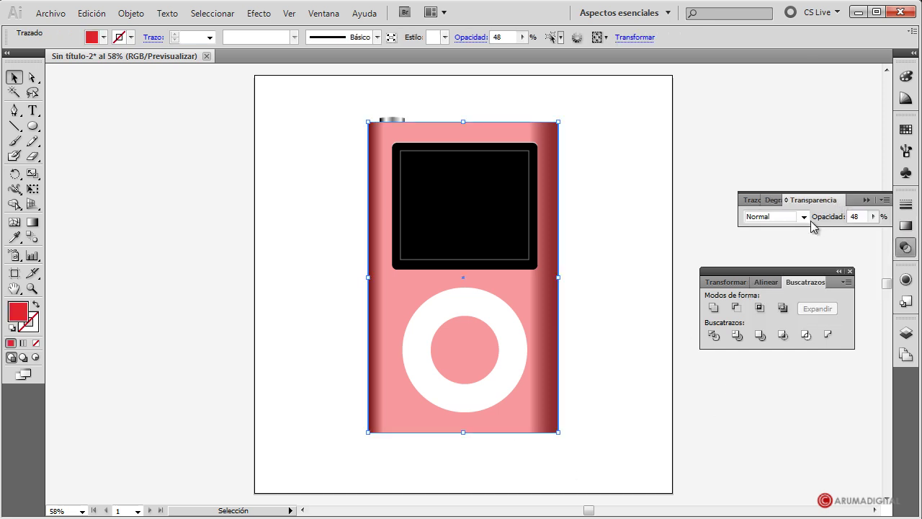
{"action": "left_click", "coordinate": [873, 216]}
{"action": "left_click_drag", "start_coordinate": [841, 233], "coordinate": [851, 235]}
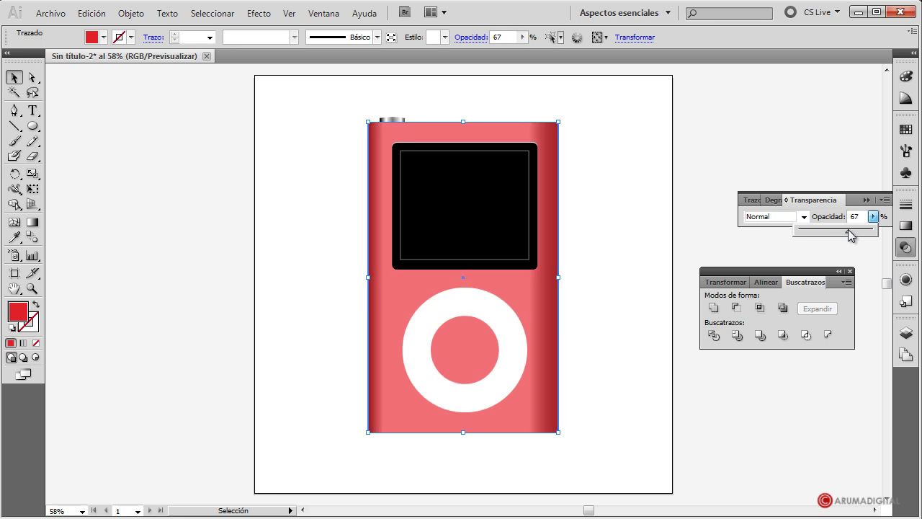
{"action": "left_click", "coordinate": [652, 304]}
{"action": "left_click", "coordinate": [634, 329]}
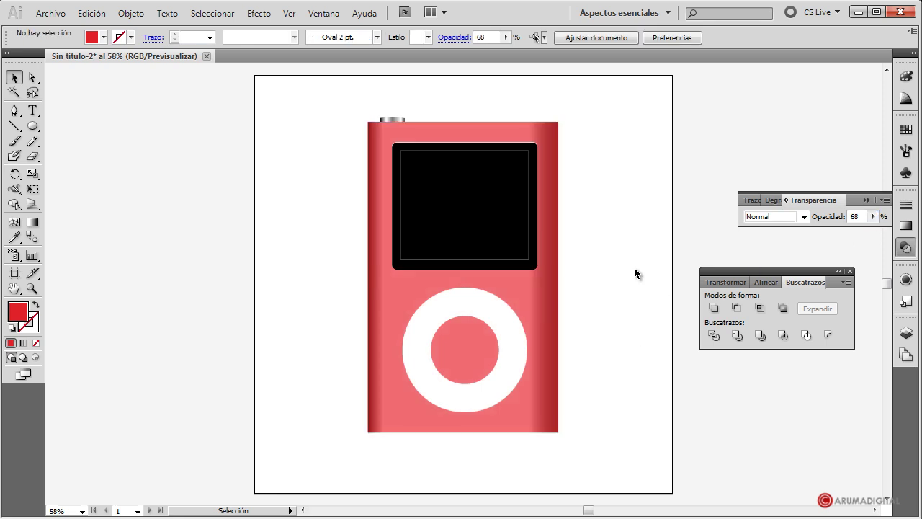
{"action": "left_click", "coordinate": [507, 234]}
{"action": "left_click", "coordinate": [526, 269], "text": "shift"}
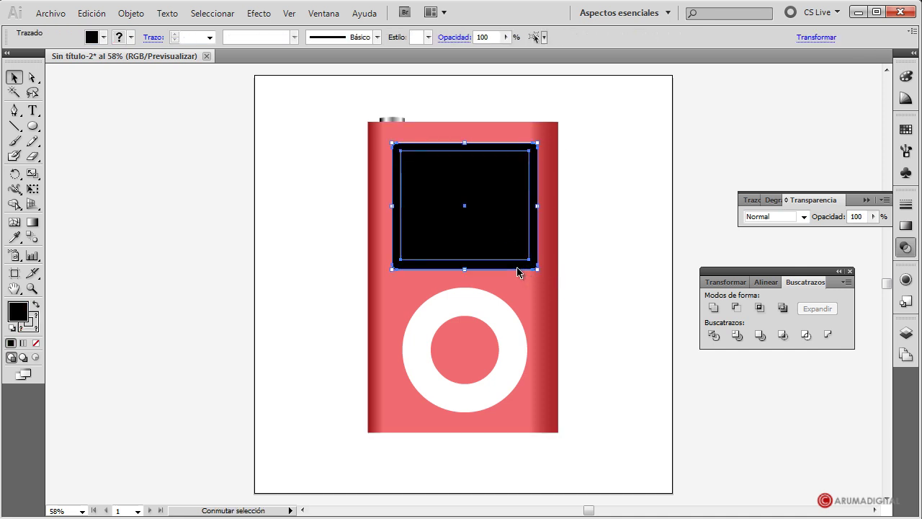
{"action": "left_click", "coordinate": [510, 146], "text": "shift"}
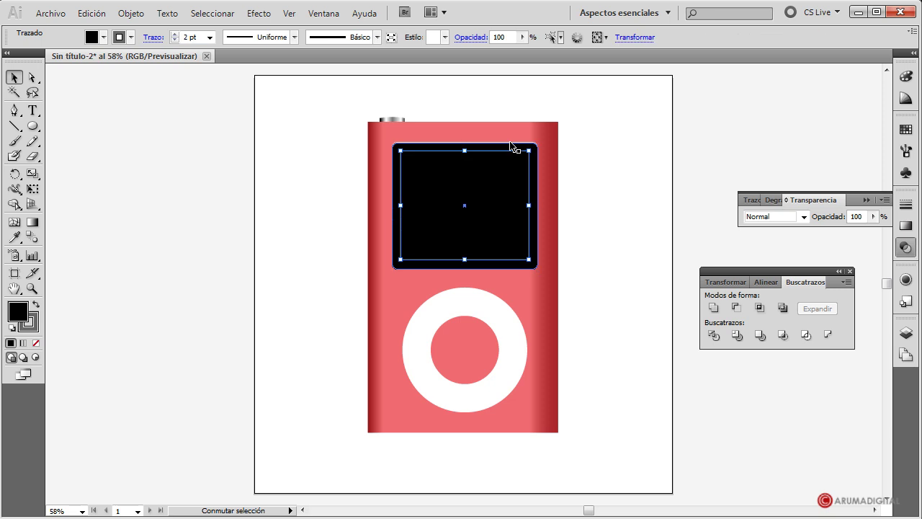
{"action": "left_click", "coordinate": [644, 307]}
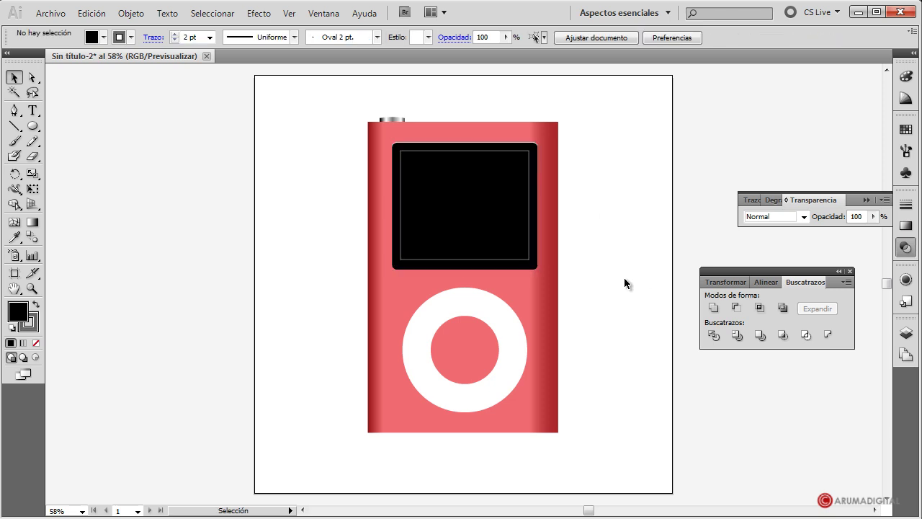
{"action": "left_click", "coordinate": [505, 228]}
{"action": "left_click", "coordinate": [634, 246]}
Copy the white ring, fill the original with light gray, and paste the white copy in front of it
{"action": "left_click", "coordinate": [523, 369]}
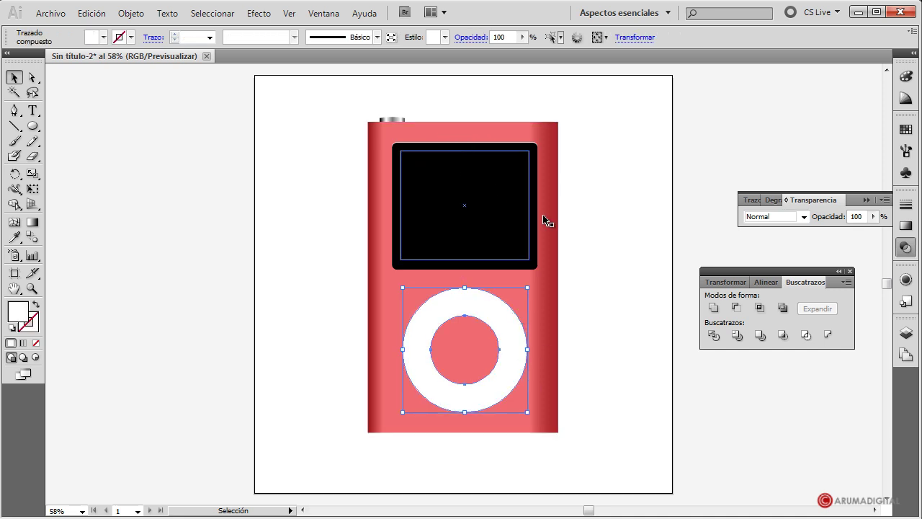
{"action": "left_click", "coordinate": [100, 17]}
{"action": "left_click", "coordinate": [116, 84]}
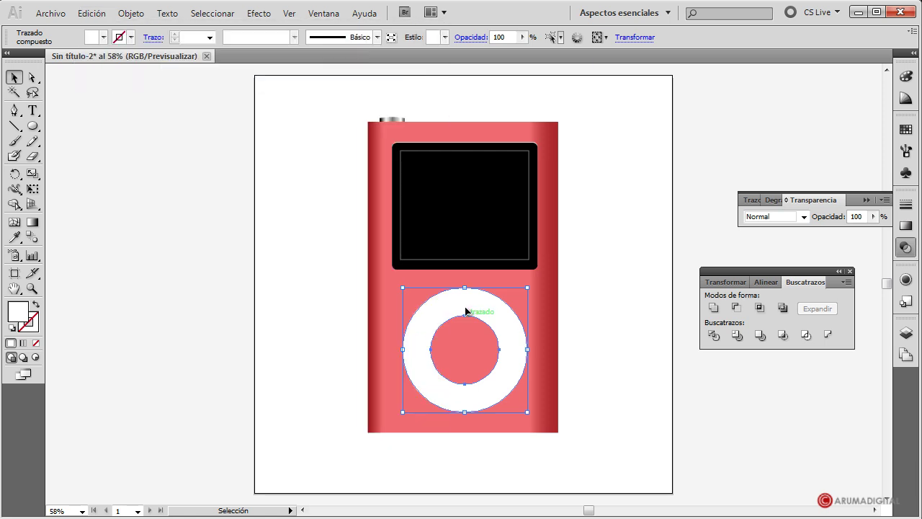
{"action": "left_click", "coordinate": [104, 37]}
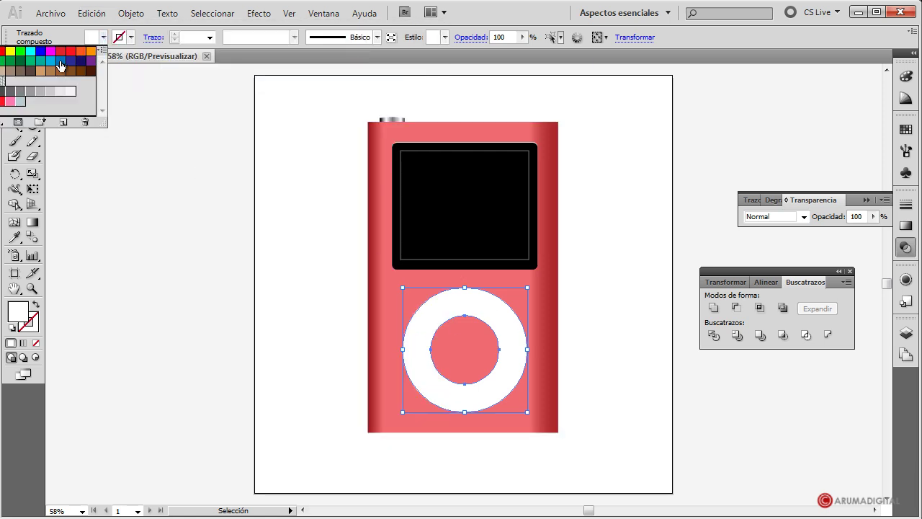
{"action": "left_click", "coordinate": [49, 91]}
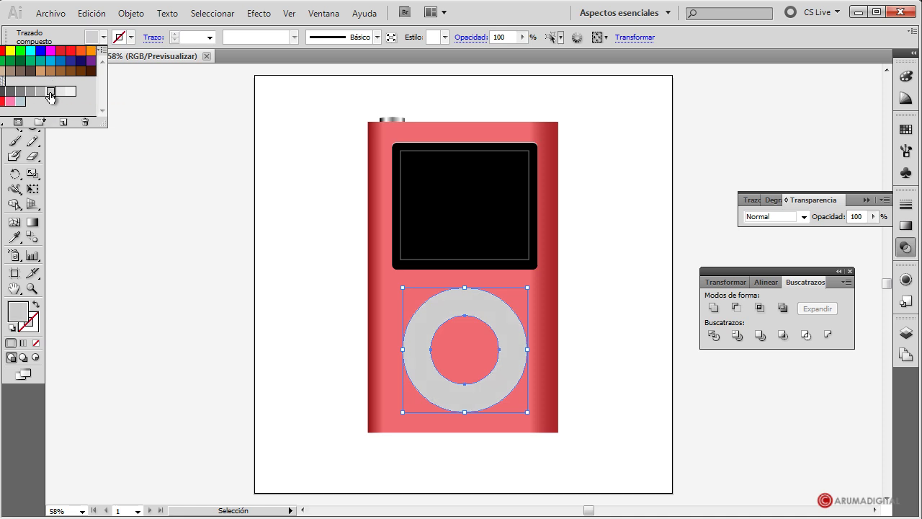
{"action": "left_click", "coordinate": [91, 14]}
{"action": "left_click", "coordinate": [91, 15]}
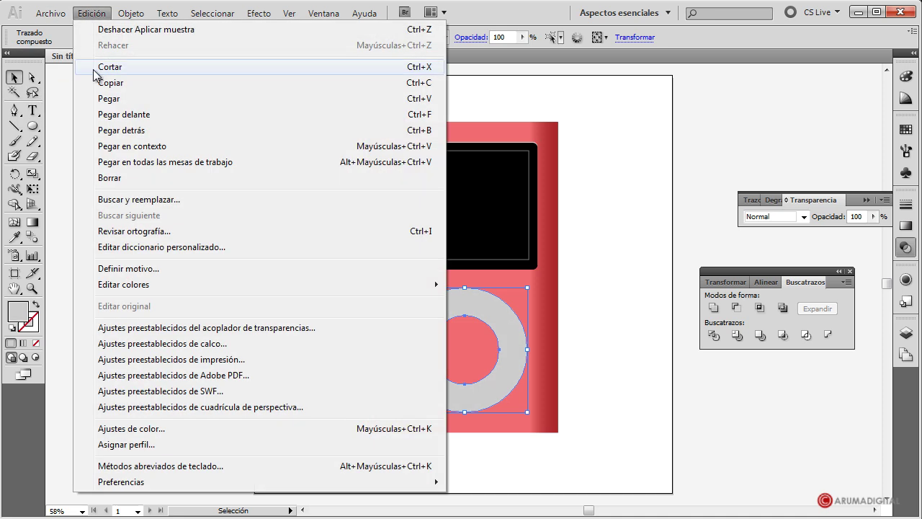
{"action": "left_click", "coordinate": [126, 114]}
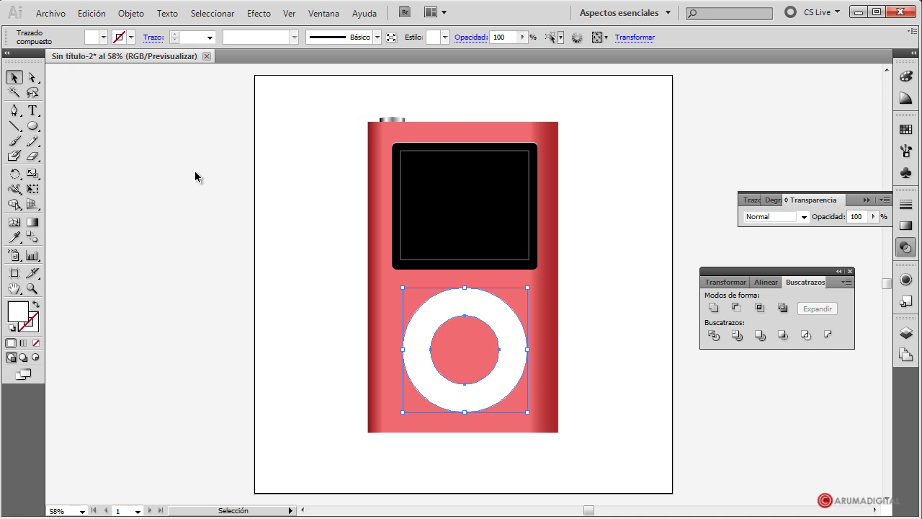
Nudge one of the stacked rings down by a small step and deselect it
{"action": "key", "text": "Down"}
{"action": "left_click", "coordinate": [638, 244]}
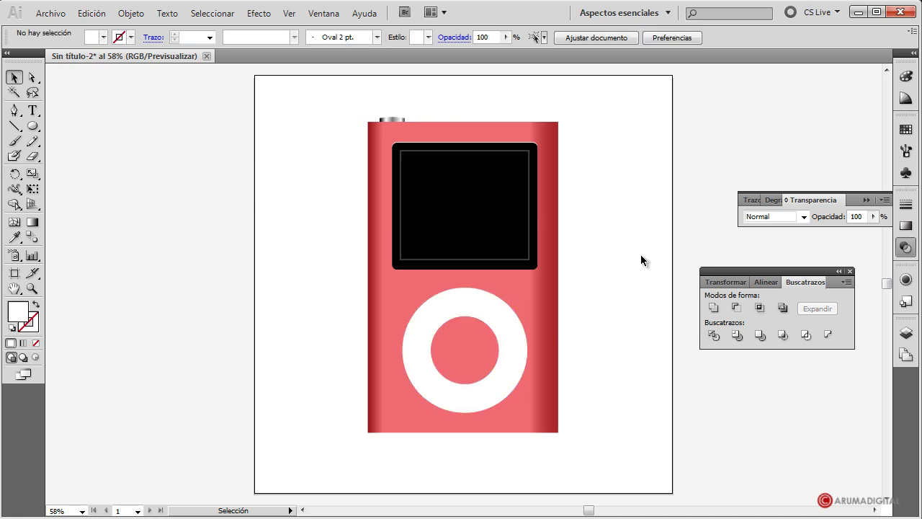
{"action": "left_click", "coordinate": [512, 314]}
{"action": "left_click", "coordinate": [600, 301]}
{"action": "left_click", "coordinate": [481, 305]}
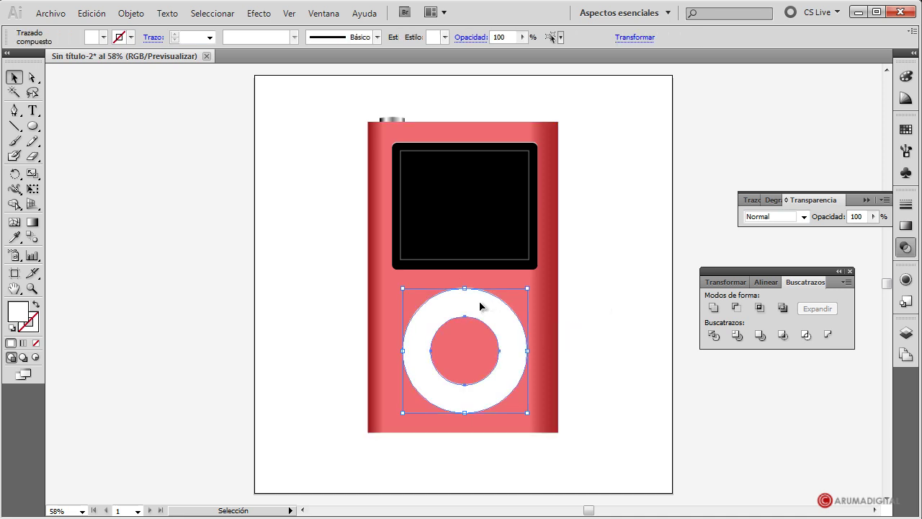
{"action": "left_click", "coordinate": [591, 308]}
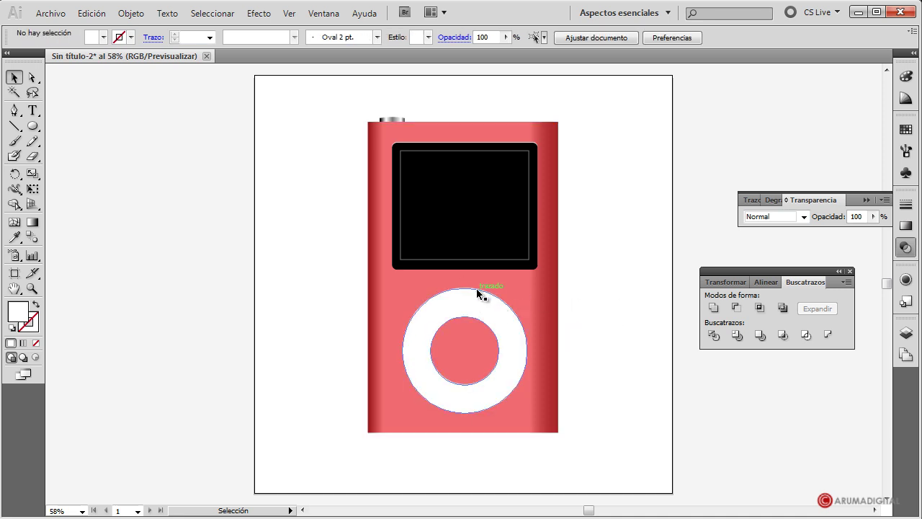
Nudge the front white ring up in small steps until a thin gray edge shows along its lower side
{"action": "left_click", "coordinate": [485, 313]}
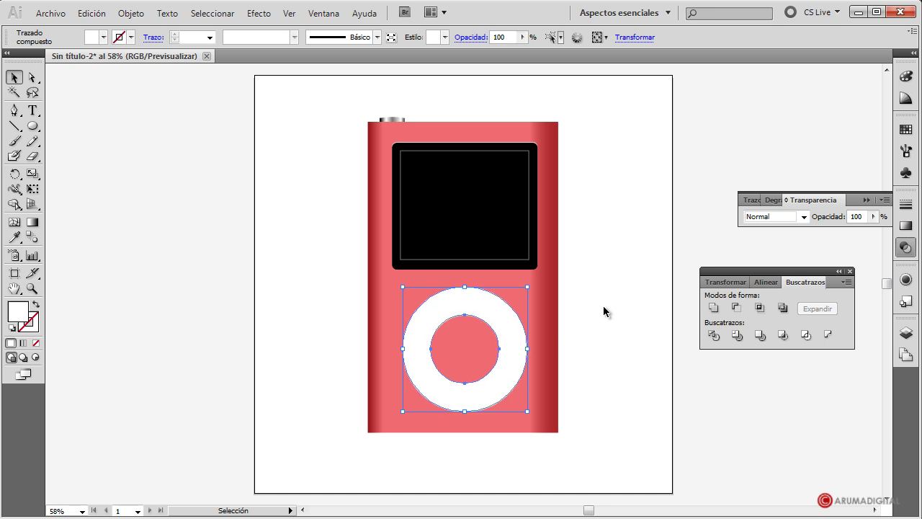
{"action": "left_click", "coordinate": [603, 305]}
{"action": "left_click", "coordinate": [525, 337]}
{"action": "left_click", "coordinate": [613, 343]}
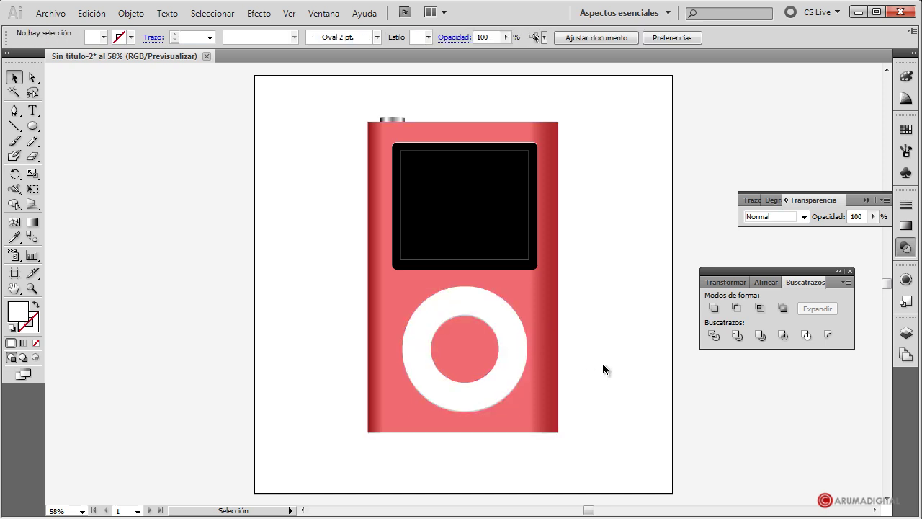
{"action": "left_click", "coordinate": [513, 344]}
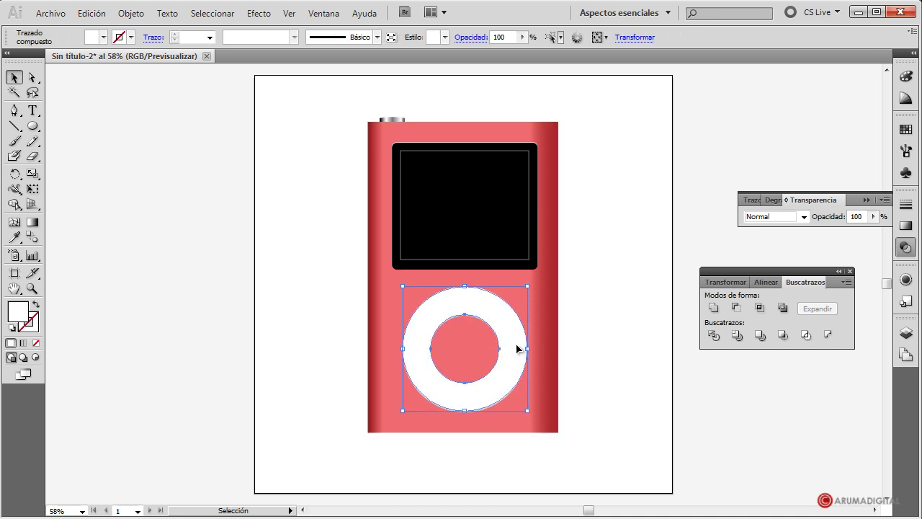
Nudge the two stacked control rings down in small steps until they almost coincide, and deselect them
{"action": "left_click", "coordinate": [577, 356]}
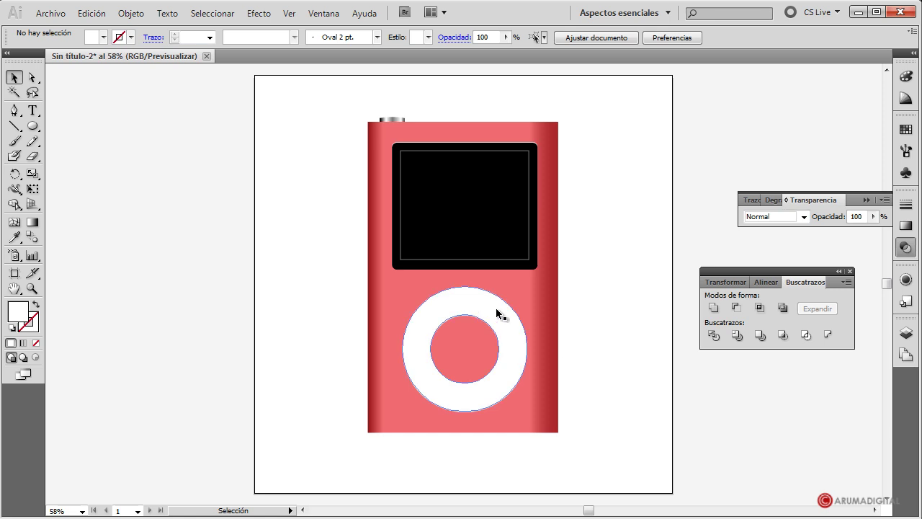
{"action": "left_click", "coordinate": [497, 309]}
{"action": "left_click", "coordinate": [567, 317]}
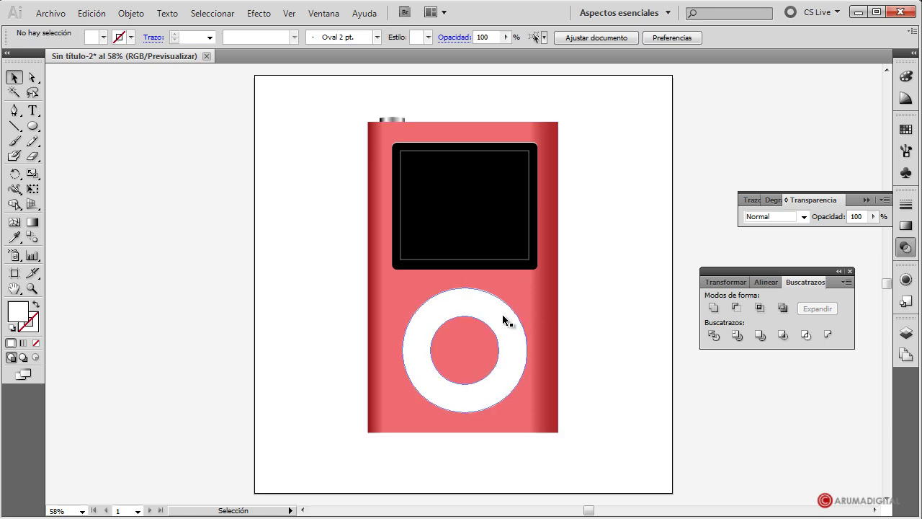
{"action": "left_click", "coordinate": [502, 318]}
{"action": "left_click", "coordinate": [596, 319]}
{"action": "left_click", "coordinate": [511, 312]}
{"action": "left_click", "coordinate": [616, 331]}
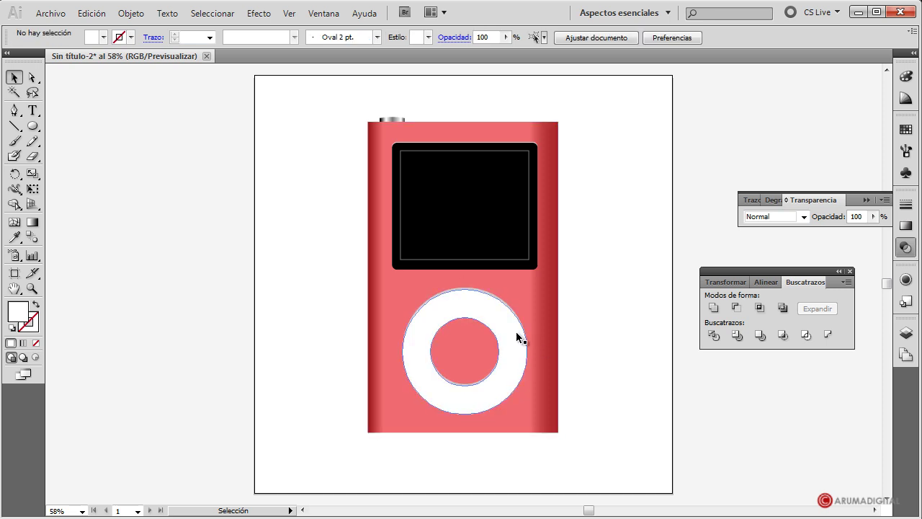
{"action": "left_click", "coordinate": [516, 333]}
{"action": "left_click", "coordinate": [616, 325]}
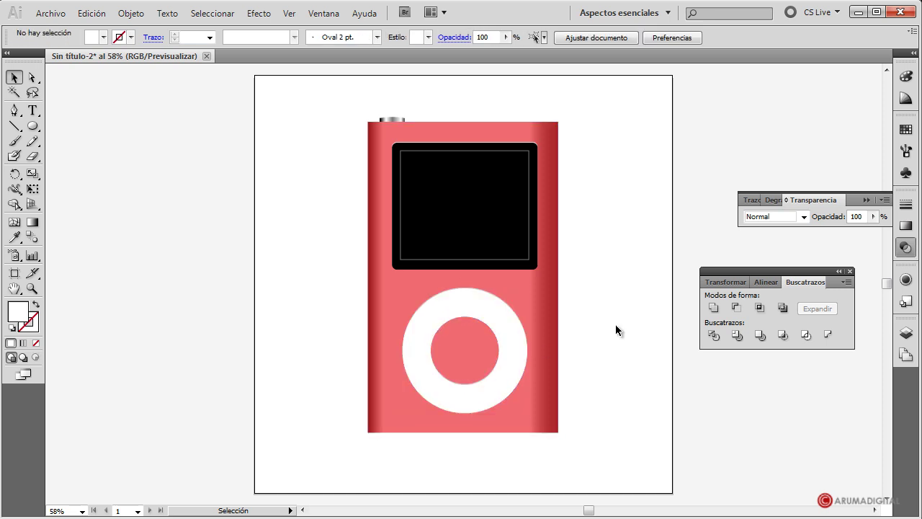
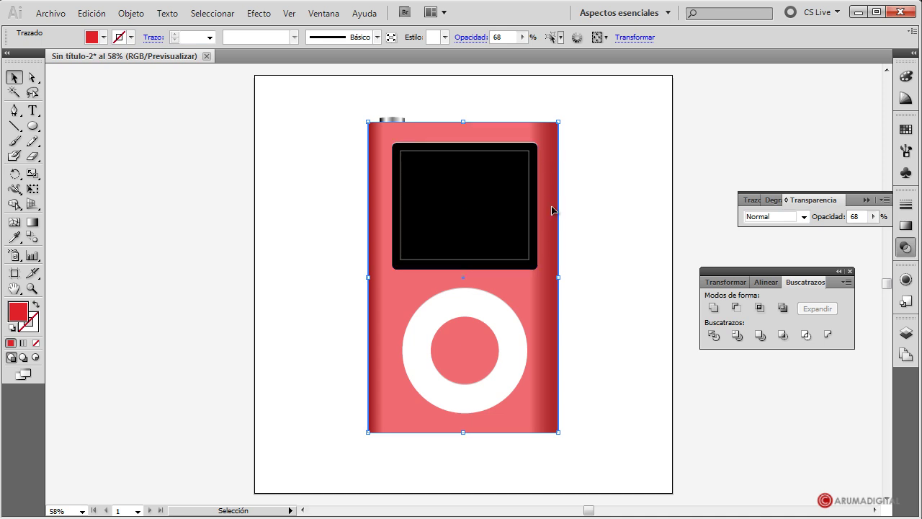
Copy the translucent red rectangle covering the device body and paste the copy in front of it
{"action": "left_click", "coordinate": [97, 16]}
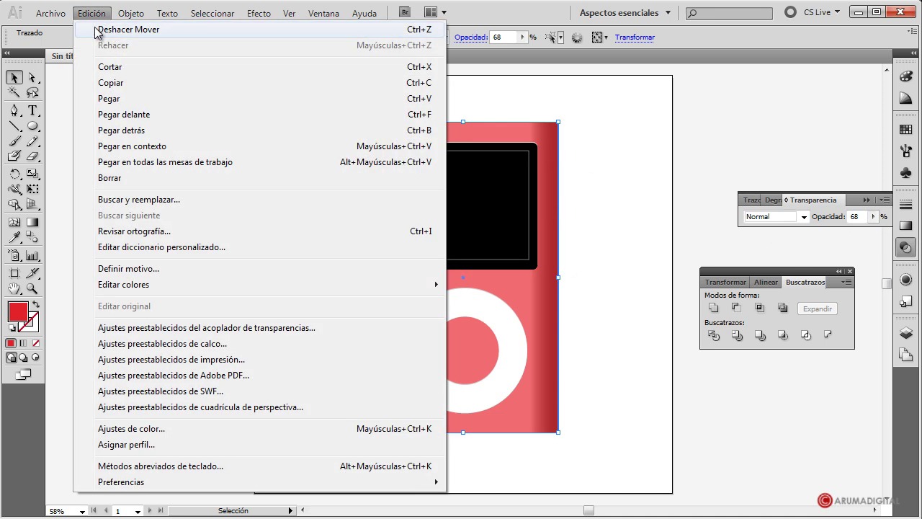
{"action": "left_click", "coordinate": [116, 90]}
{"action": "left_click", "coordinate": [92, 13]}
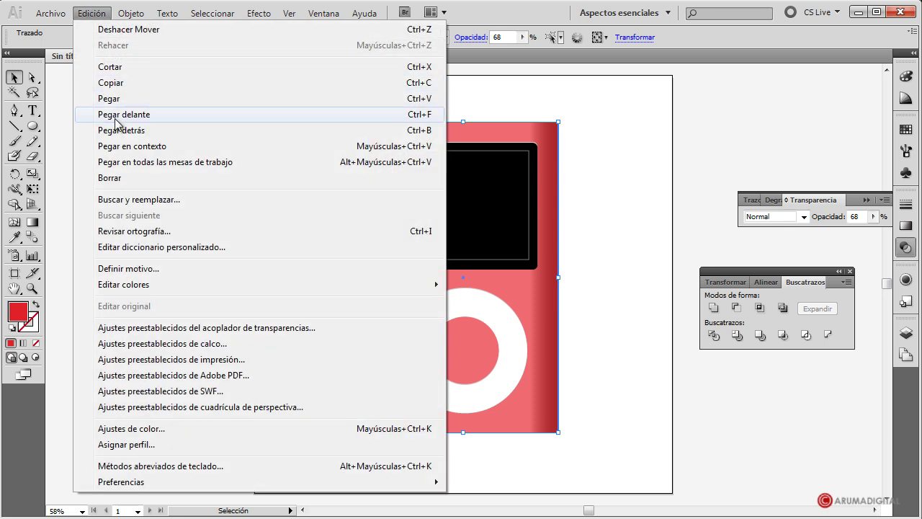
{"action": "left_click", "coordinate": [116, 120]}
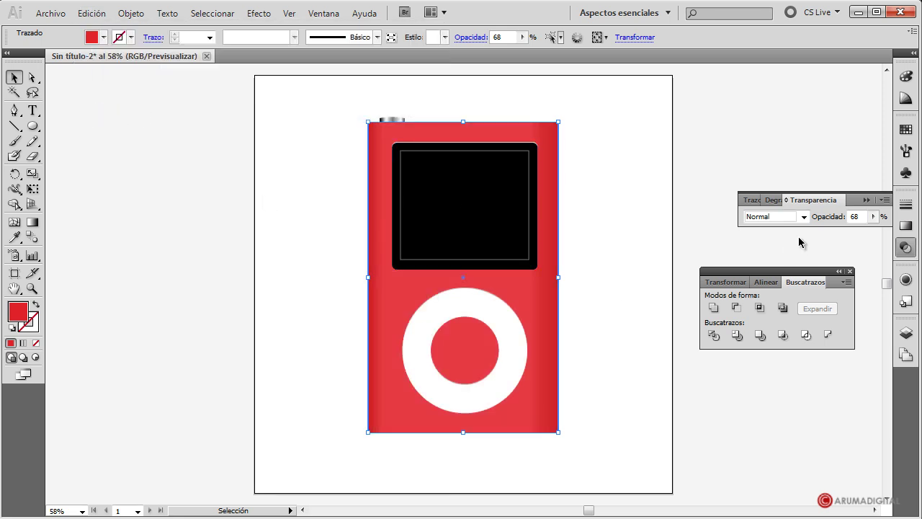
Give the pasted rectangle a linear gradient and remove the extra stops so it runs from black to white
{"action": "left_click", "coordinate": [776, 201]}
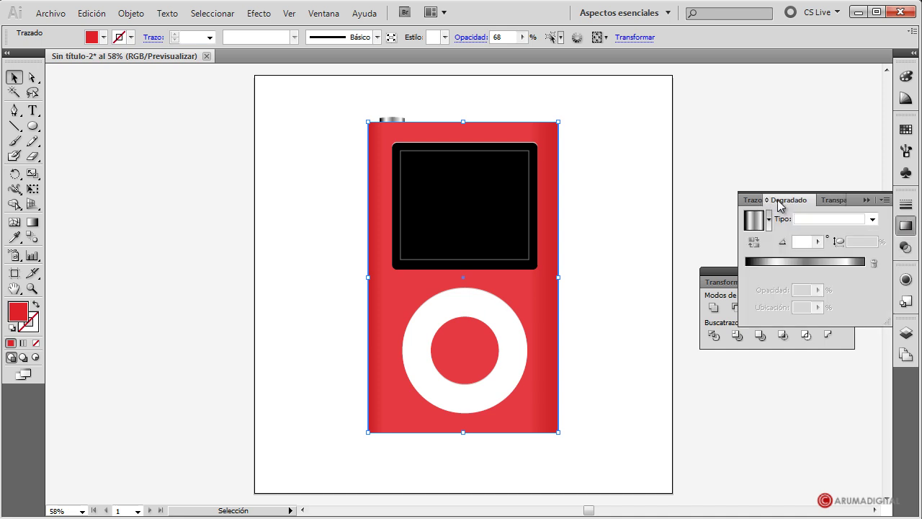
{"action": "left_click", "coordinate": [872, 219]}
{"action": "left_click", "coordinate": [856, 244]}
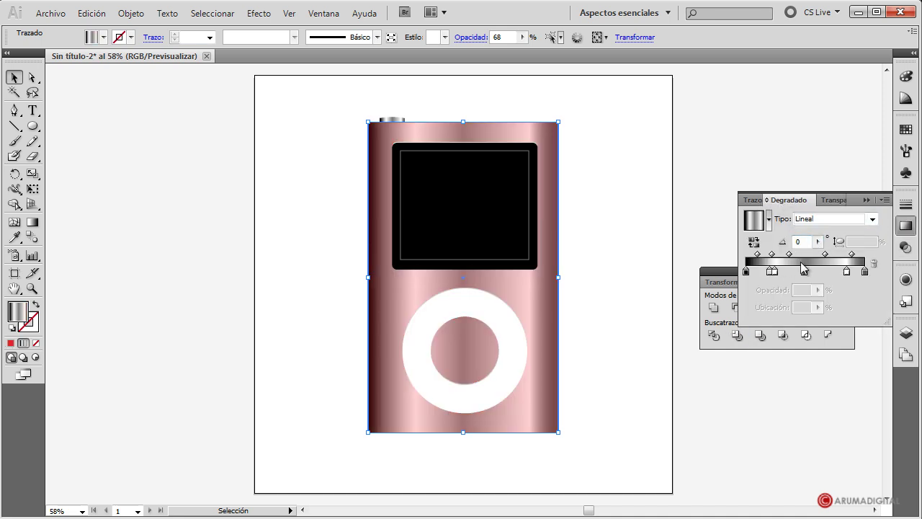
{"action": "left_click_drag", "start_coordinate": [771, 272], "coordinate": [782, 304]}
{"action": "left_click_drag", "start_coordinate": [775, 272], "coordinate": [828, 302]}
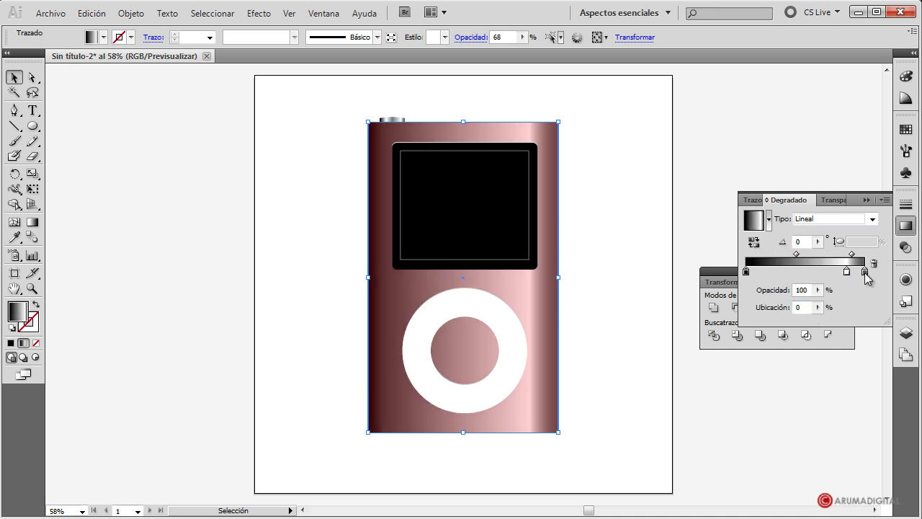
{"action": "mouse_move", "coordinate": [865, 271]}
{"action": "left_mouse_down"}
{"action": "mouse_move", "coordinate": [868, 319]}
{"action": "mouse_move", "coordinate": [851, 274]}
{"action": "mouse_move", "coordinate": [872, 273]}
{"action": "left_mouse_up"}
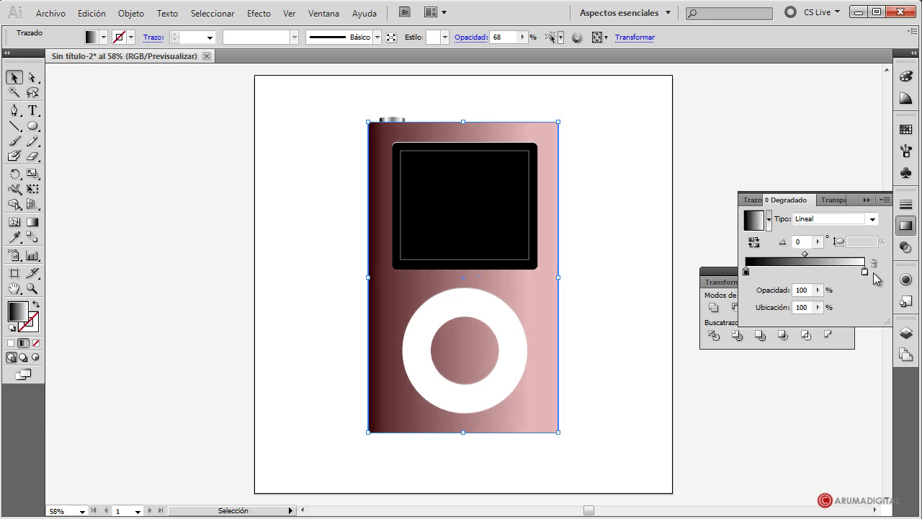
Narrow the gradient rectangle from its right side to about three quarters of the body's width
{"action": "left_click_drag", "start_coordinate": [559, 277], "coordinate": [510, 277]}
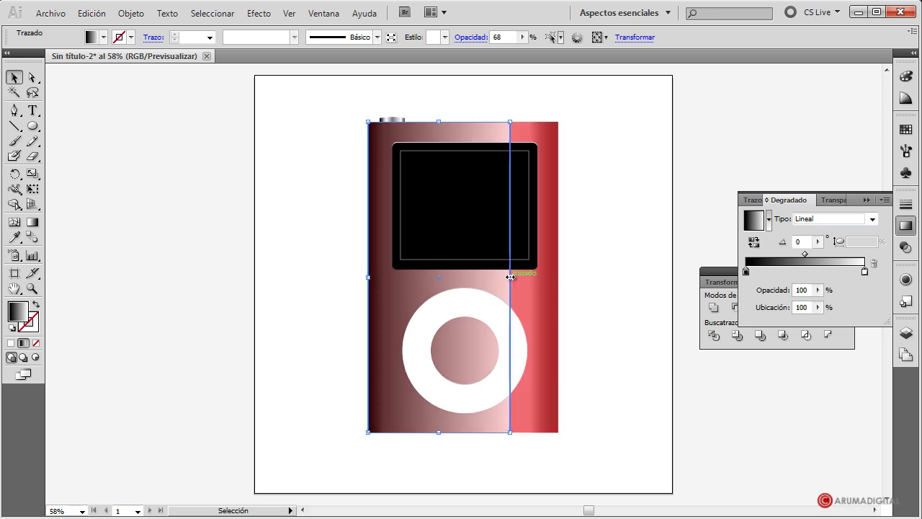
{"action": "left_click", "coordinate": [618, 270]}
{"action": "left_click", "coordinate": [391, 320]}
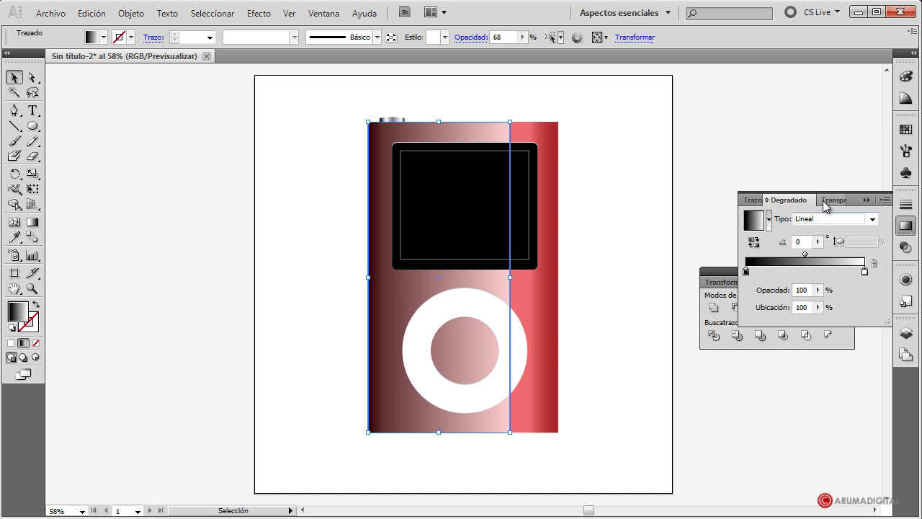
Set the gradient rectangle's blending mode to Aclarar and deselect it
{"action": "left_click", "coordinate": [839, 199]}
{"action": "left_click", "coordinate": [804, 216]}
{"action": "left_click", "coordinate": [765, 288]}
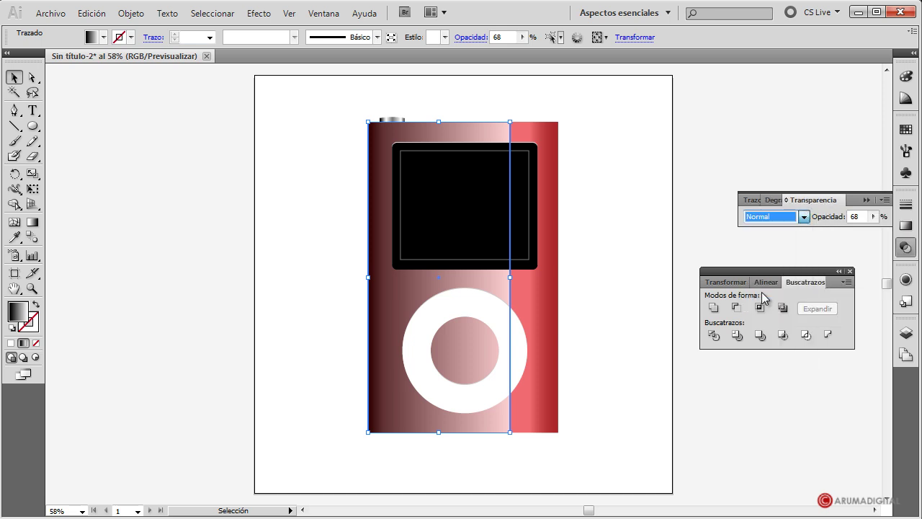
{"action": "left_click", "coordinate": [632, 271]}
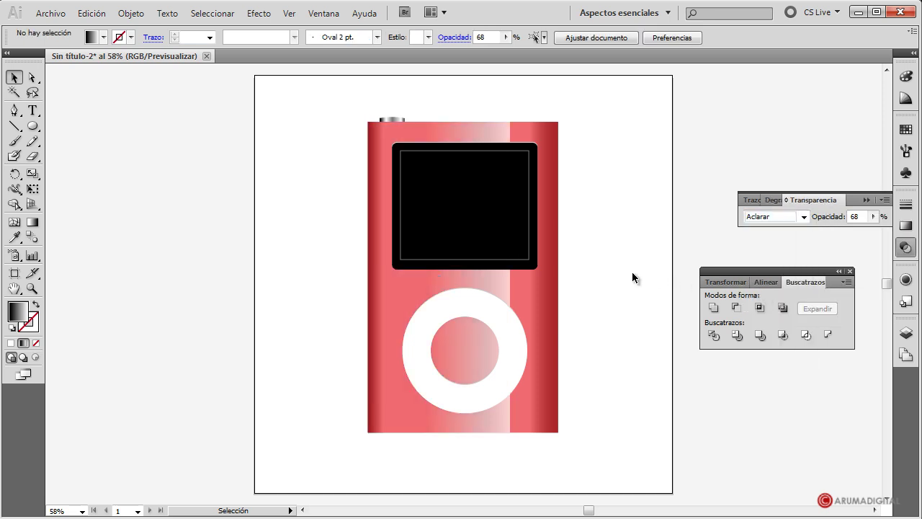
Lower the opacity of the gradient rectangle to 12% and deselect it
{"action": "left_click", "coordinate": [507, 290]}
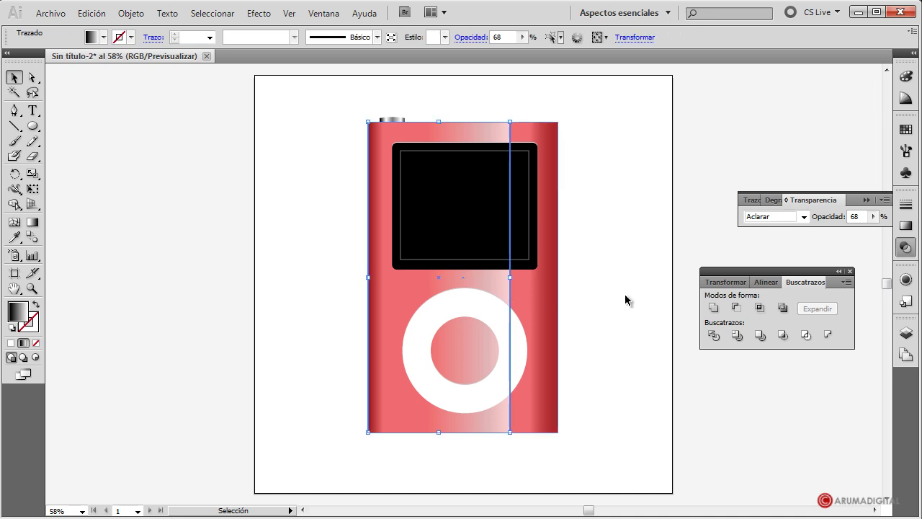
{"action": "left_click", "coordinate": [873, 216]}
{"action": "left_click_drag", "start_coordinate": [849, 239], "coordinate": [825, 238]}
{"action": "left_click", "coordinate": [649, 257]}
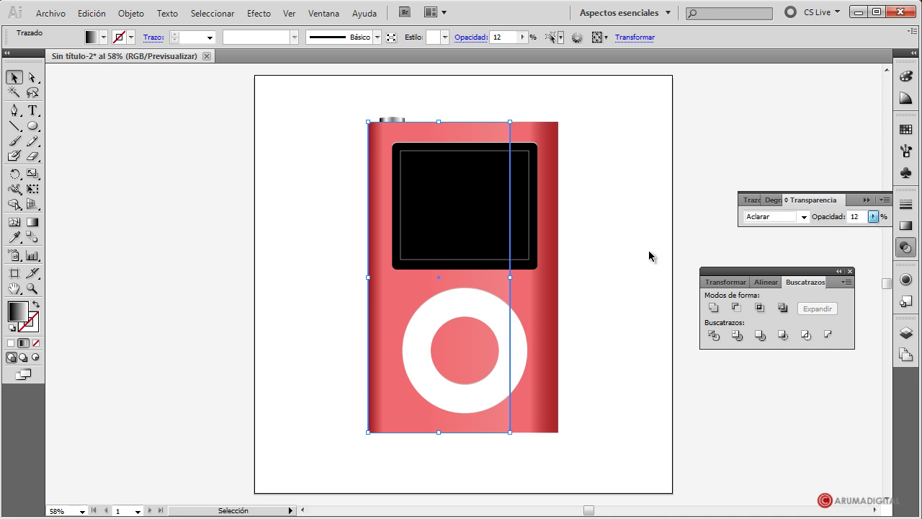
{"action": "left_click", "coordinate": [639, 268]}
Set the opacity of the gradient rectangle to 22% and deselect it
{"action": "left_click", "coordinate": [504, 284]}
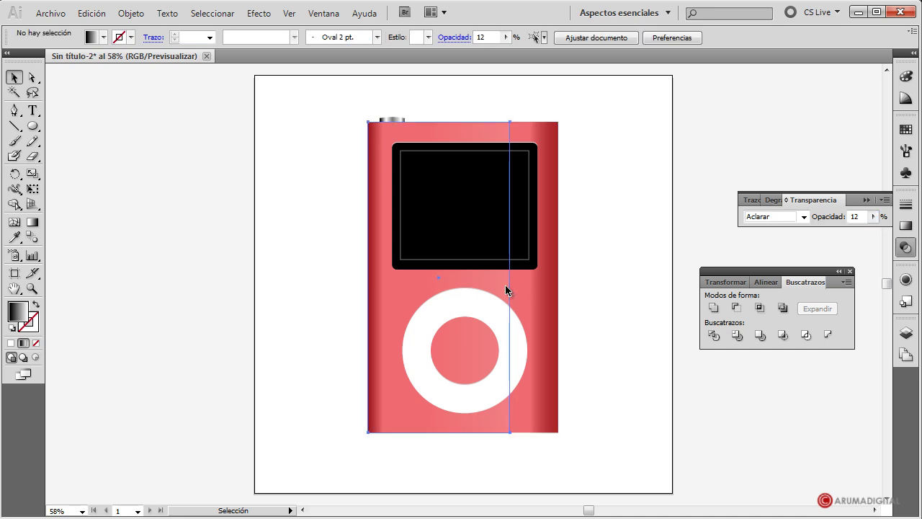
{"action": "left_click", "coordinate": [873, 217]}
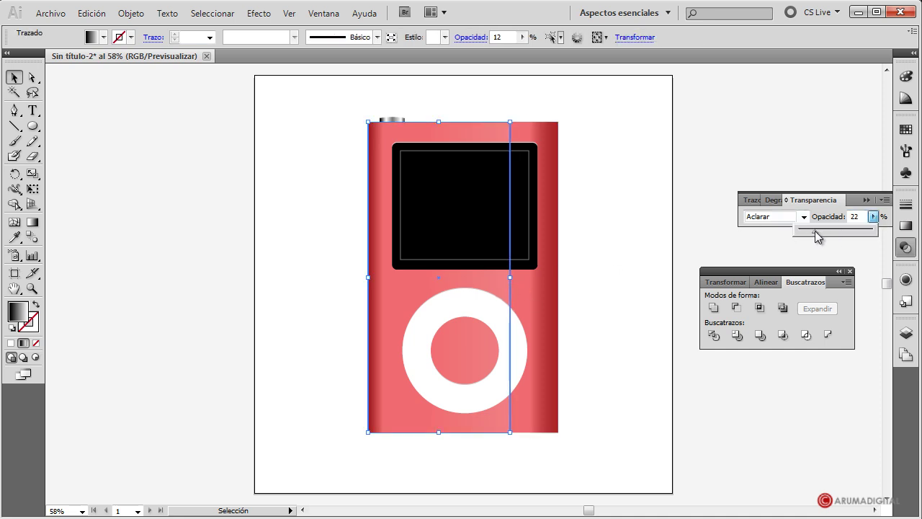
{"action": "left_click", "coordinate": [615, 333]}
{"action": "left_click", "coordinate": [601, 326]}
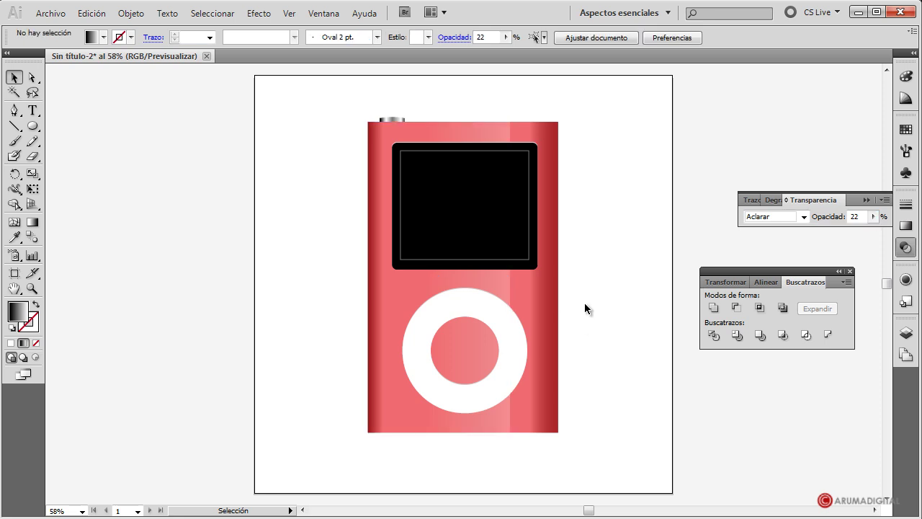
Bring the gradient rectangle forward so it overlaps the black screen frame but stays behind the inner screen
{"action": "left_click", "coordinate": [504, 287]}
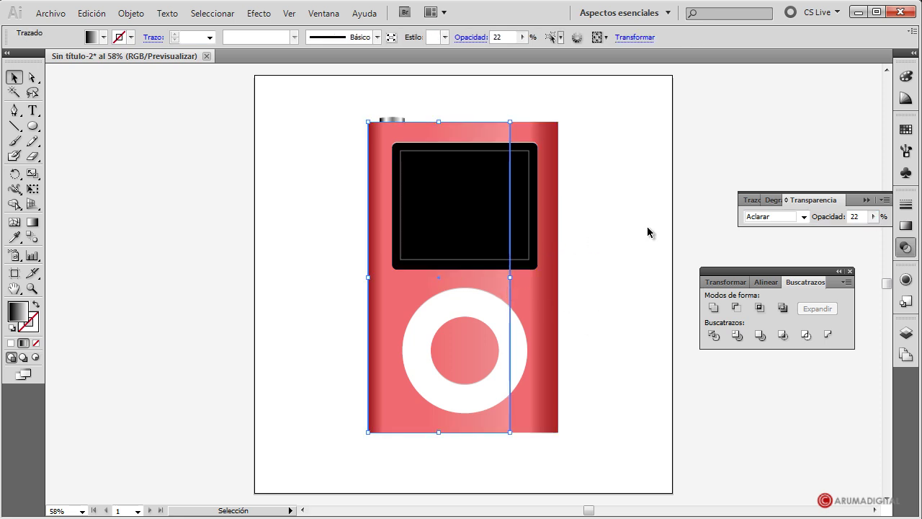
{"action": "key", "text": "a"}
{"action": "key", "text": "v"}
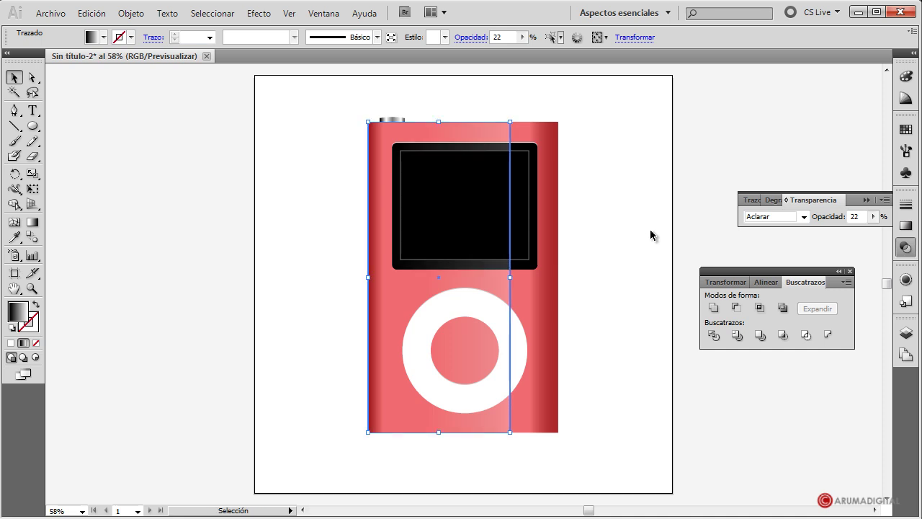
{"action": "left_click", "coordinate": [648, 230]}
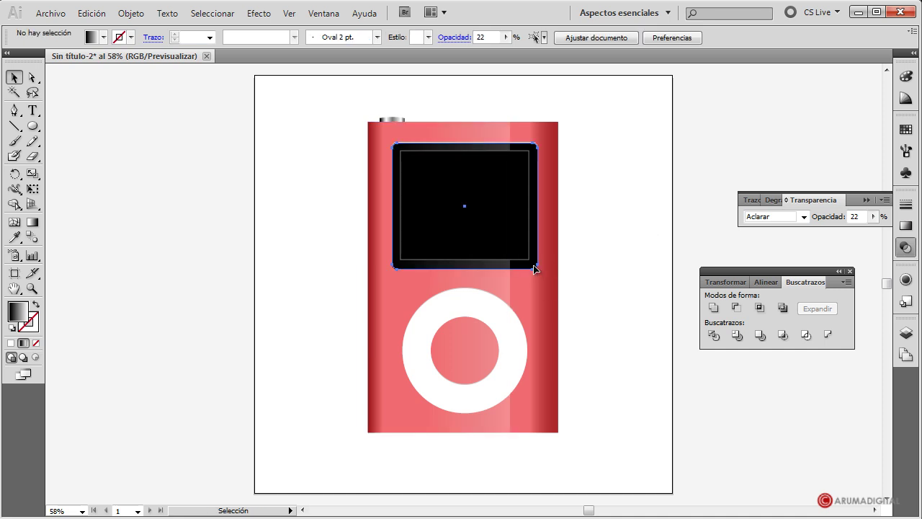
{"action": "left_click", "coordinate": [535, 270]}
{"action": "left_click", "coordinate": [662, 220]}
{"action": "left_click", "coordinate": [514, 221]}
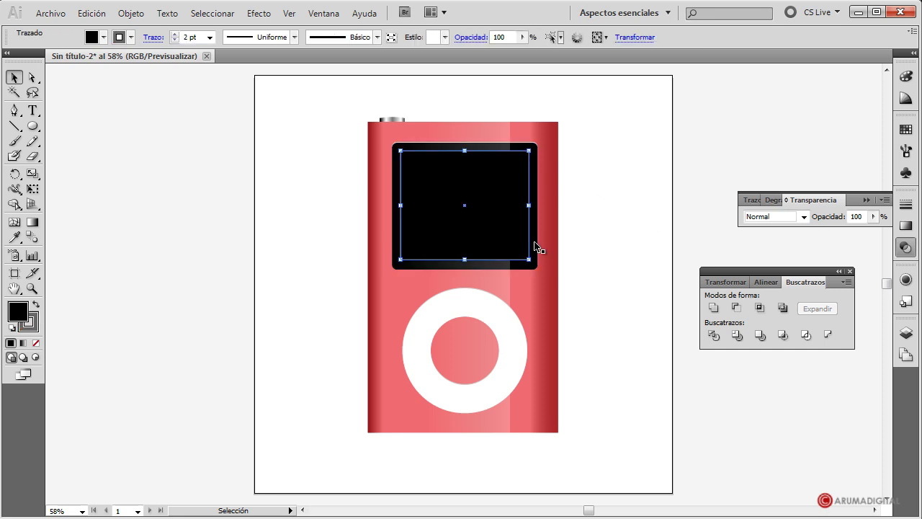
{"action": "left_click", "coordinate": [576, 213]}
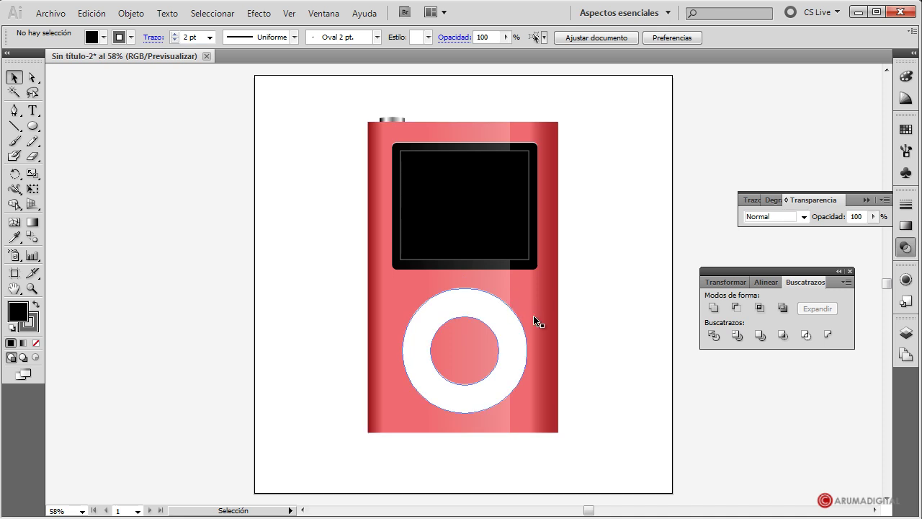
{"action": "left_click", "coordinate": [524, 344]}
{"action": "key", "text": "a"}
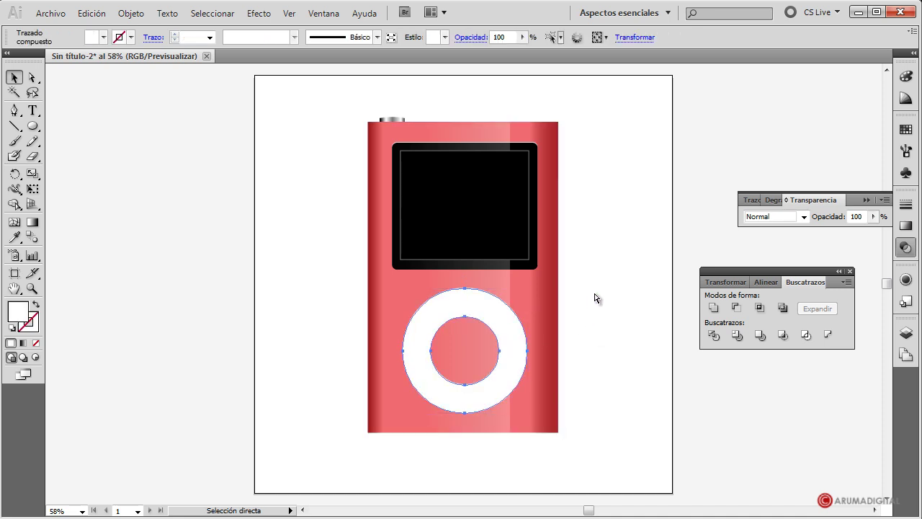
{"action": "key", "text": "v"}
{"action": "left_click", "coordinate": [595, 296]}
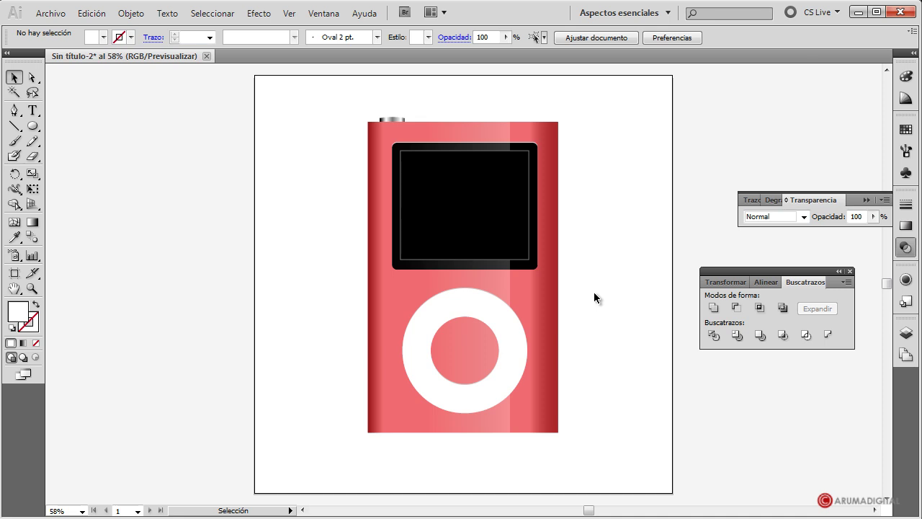
Select the whole music player, move it toward the left side of the artboard, and deselect it
{"action": "left_click_drag", "start_coordinate": [330, 110], "coordinate": [493, 415]}
{"action": "left_click", "coordinate": [545, 413]}
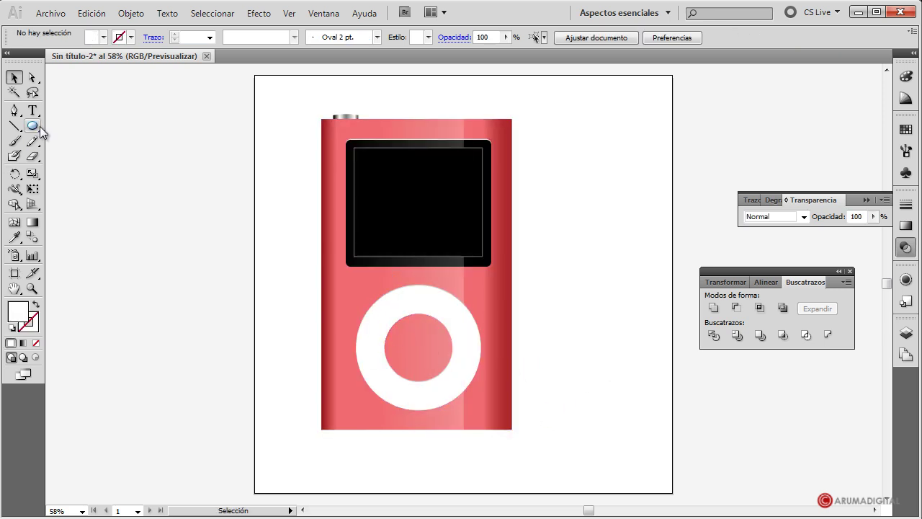
Draw a small upright triangle with the Star tool on the blank area beside the player's screen
{"action": "left_click_drag", "start_coordinate": [39, 129], "coordinate": [83, 189]}
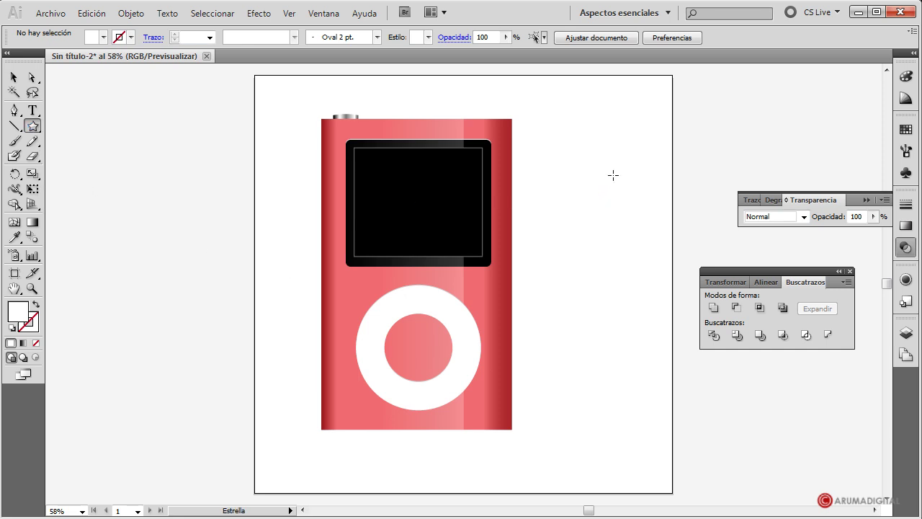
{"action": "left_click_drag", "start_coordinate": [564, 167], "coordinate": [600, 165]}
{"action": "key", "text": "Up"}
{"action": "key", "text": "Down"}
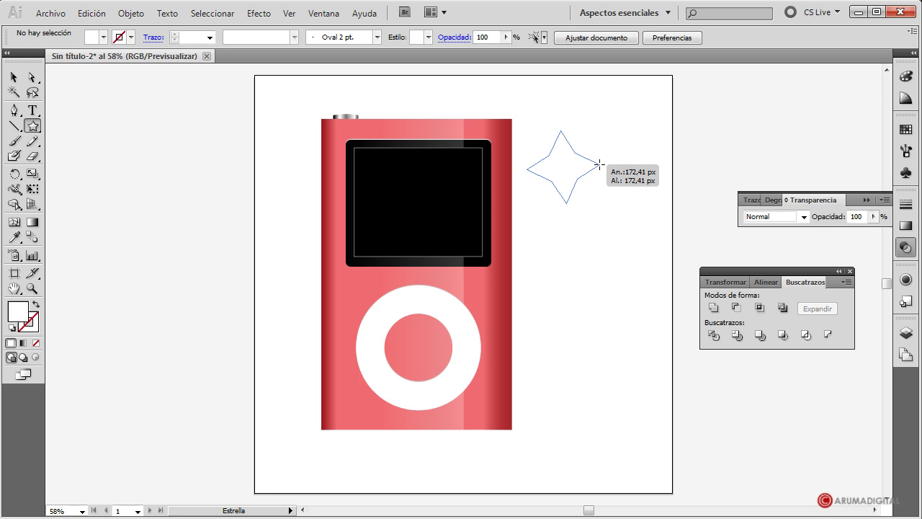
{"action": "key", "text": "Up"}
{"action": "key", "text": "Up"}
{"action": "mouse_move", "coordinate": [599, 165]}
{"action": "left_mouse_down"}
{"action": "mouse_move", "coordinate": [595, 118]}
{"action": "mouse_move", "coordinate": [572, 198]}
{"action": "mouse_move", "coordinate": [611, 186]}
{"action": "mouse_move", "coordinate": [591, 163]}
{"action": "left_mouse_up"}
{"action": "key", "text": "Down"}
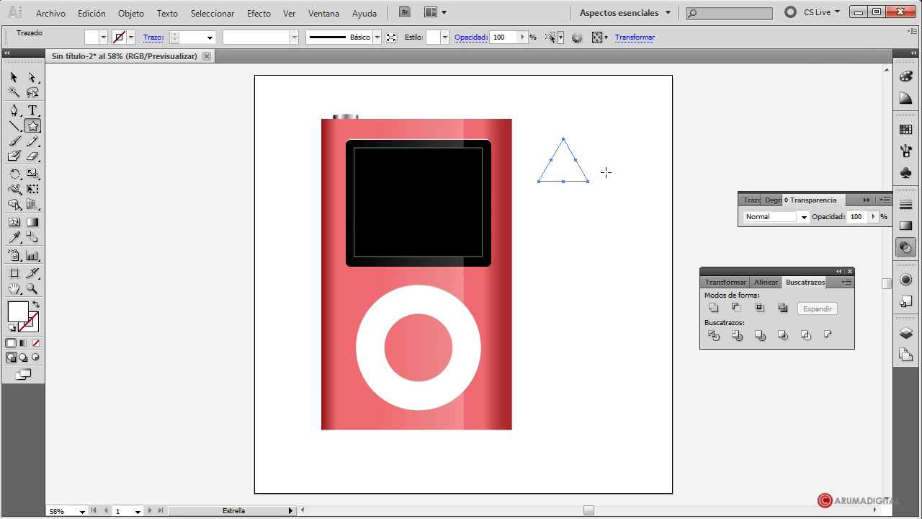
Fill the triangle with the light gray swatch R=204 G=204 B=204
{"action": "left_click", "coordinate": [104, 37]}
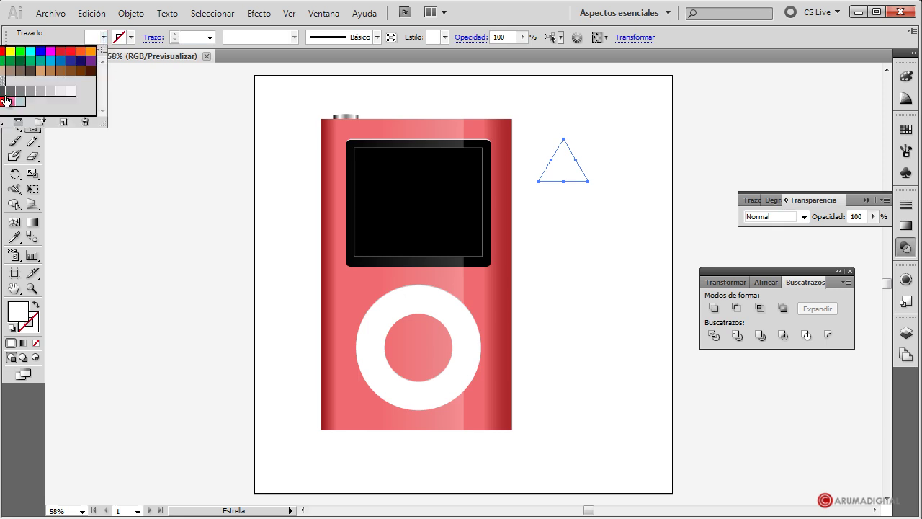
{"action": "left_click", "coordinate": [20, 93]}
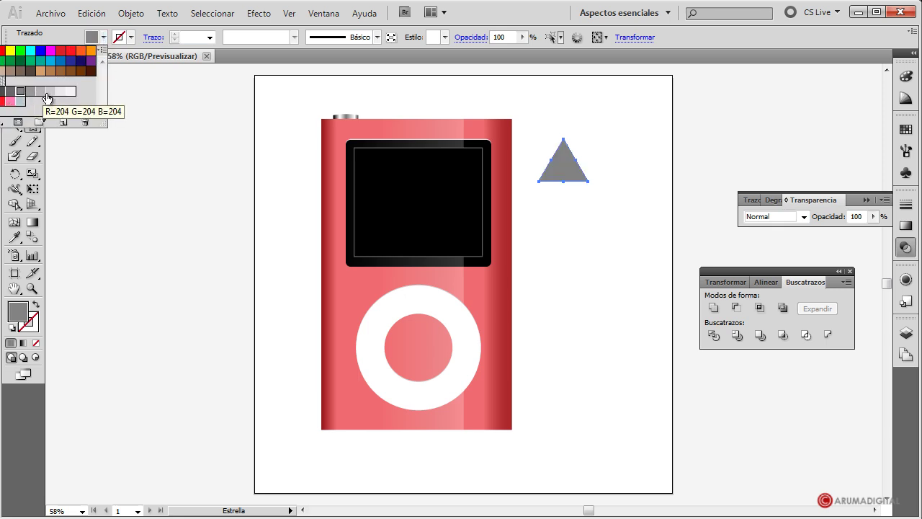
{"action": "left_click", "coordinate": [49, 92]}
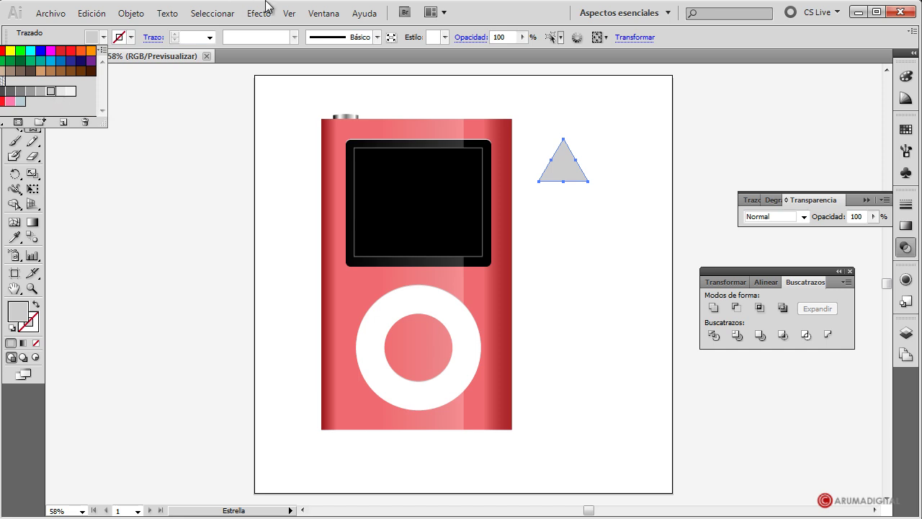
Rotate the gray triangle 90° clockwise so it points right, and move it slightly lower in the blank area beside the player
{"action": "left_click", "coordinate": [508, 15]}
{"action": "left_click", "coordinate": [17, 80]}
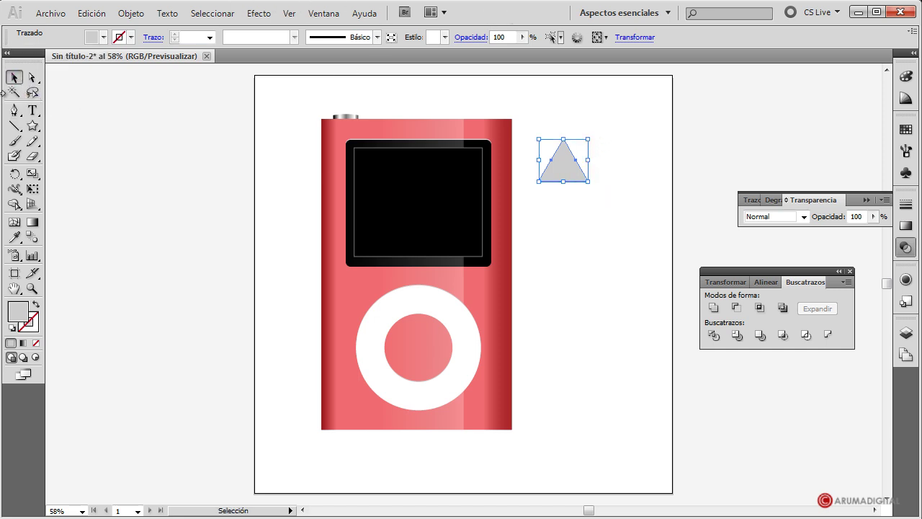
{"action": "key", "text": "shift"}
{"action": "left_click_drag", "start_coordinate": [591, 134], "coordinate": [608, 227]}
{"action": "left_click", "coordinate": [607, 227]}
{"action": "left_click", "coordinate": [566, 171]}
{"action": "left_click_drag", "start_coordinate": [566, 170], "coordinate": [600, 240]}
Fill the right-pointing triangle with the next darker gray swatch and deselect it
{"action": "left_click", "coordinate": [102, 38]}
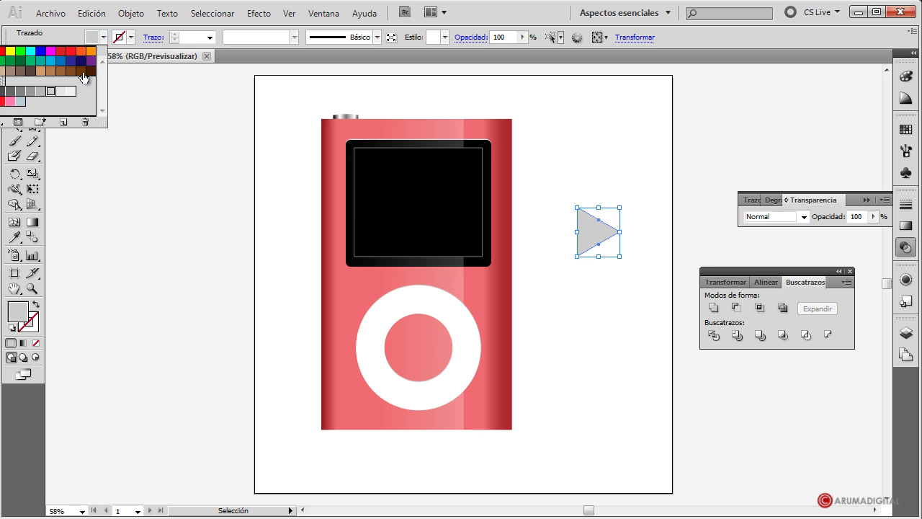
{"action": "left_click", "coordinate": [42, 91]}
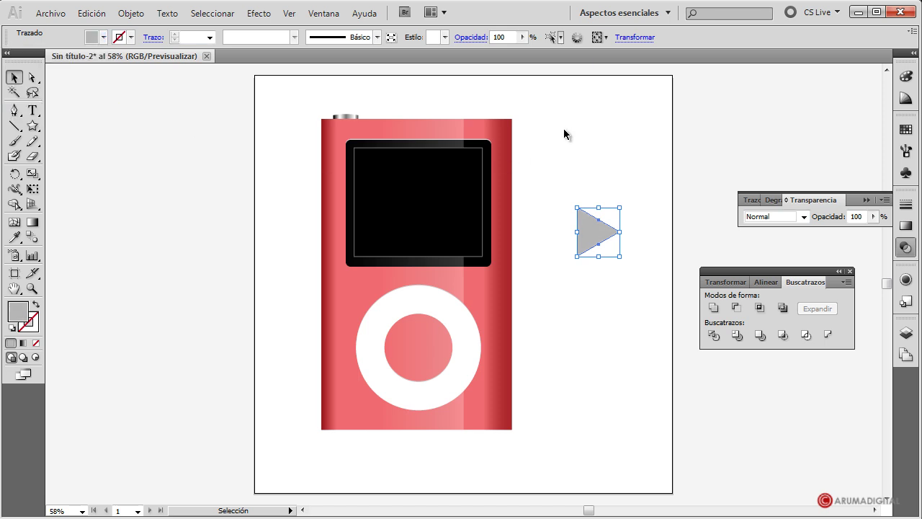
{"action": "left_click", "coordinate": [649, 210]}
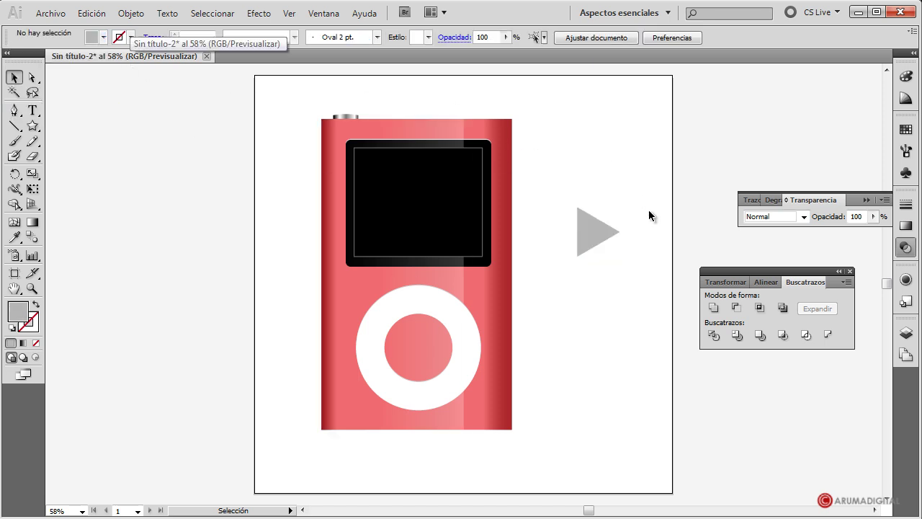
Copy and paste the gray triangle, placing the copy directly above the original
{"action": "left_click", "coordinate": [608, 237]}
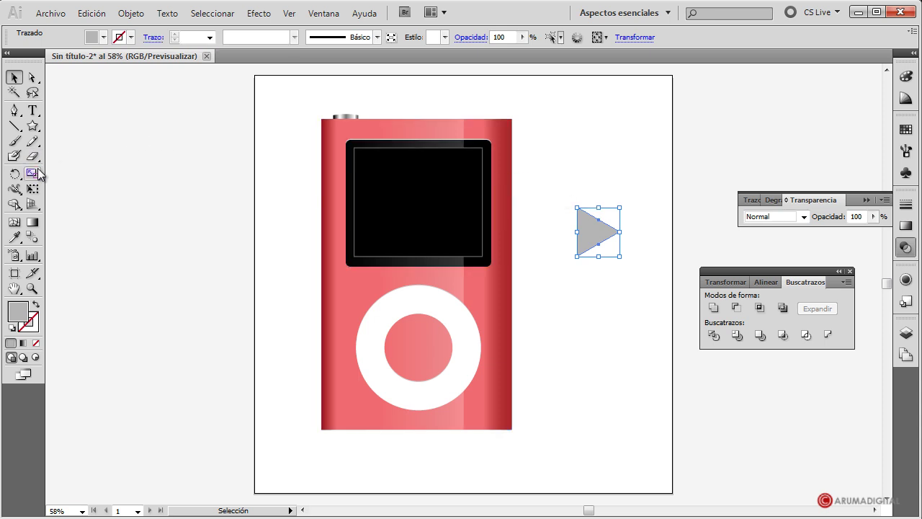
{"action": "left_click", "coordinate": [92, 13]}
{"action": "left_click", "coordinate": [104, 81]}
{"action": "left_click", "coordinate": [91, 13]}
{"action": "left_click", "coordinate": [108, 94]}
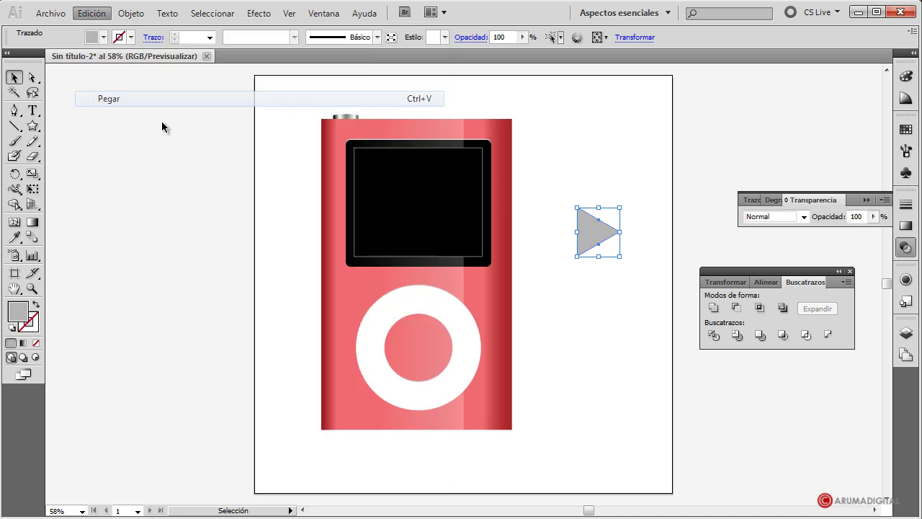
{"action": "left_click_drag", "start_coordinate": [476, 276], "coordinate": [610, 140]}
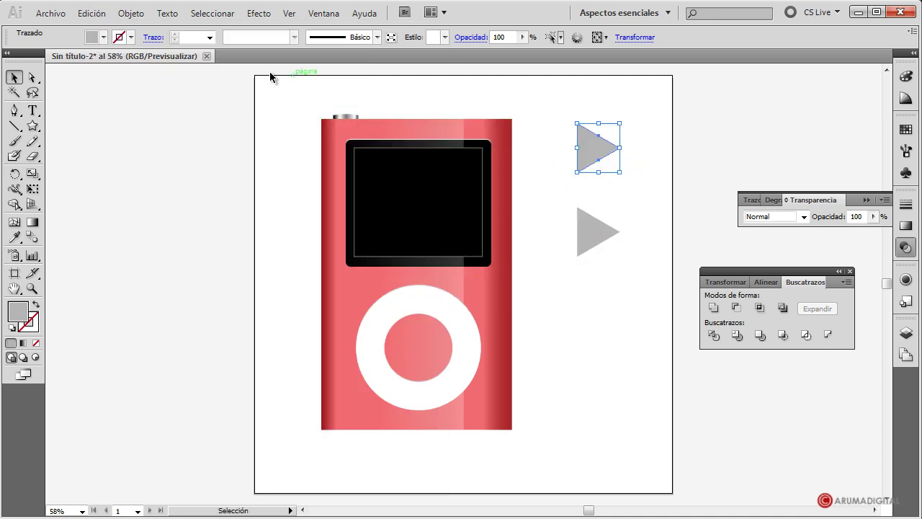
Duplicate the upper triangle and shift the copy horizontally to the right so the two overlap as a double arrow
{"action": "left_click", "coordinate": [91, 13]}
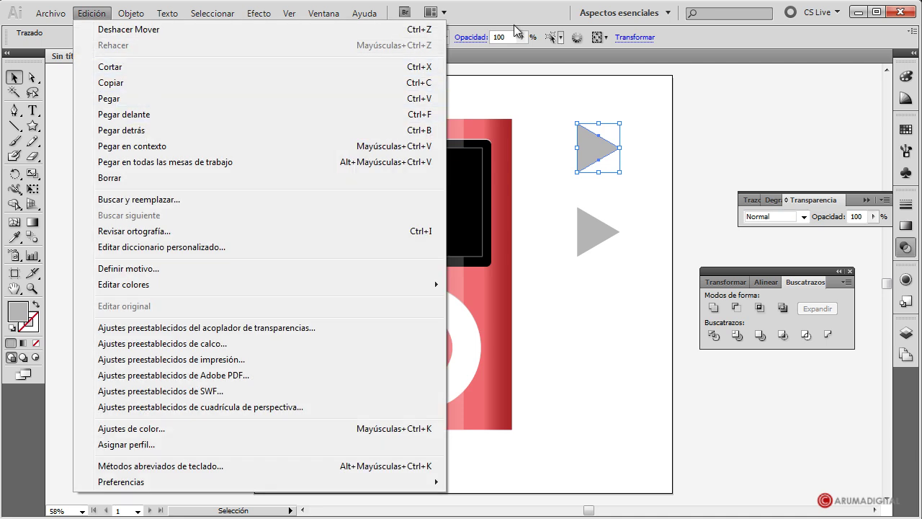
{"action": "key", "text": "Escape"}
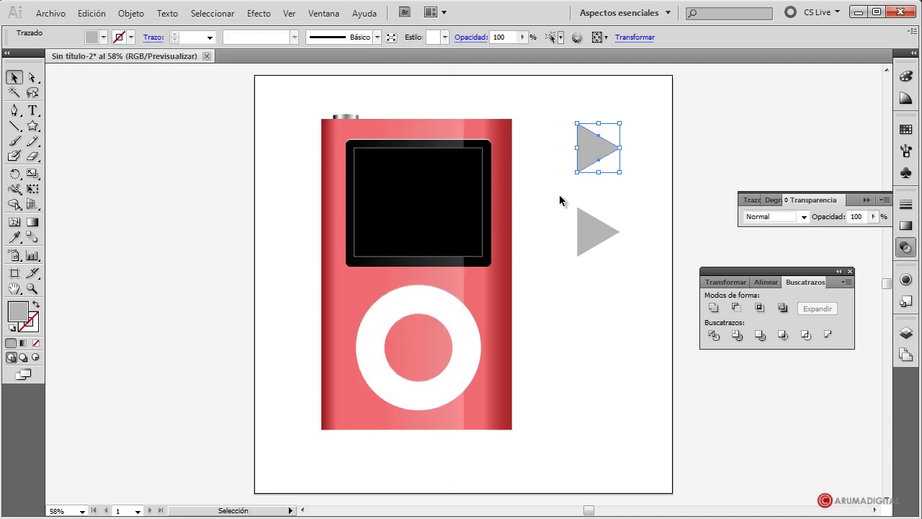
{"action": "left_click_drag", "start_coordinate": [599, 151], "coordinate": [629, 162]}
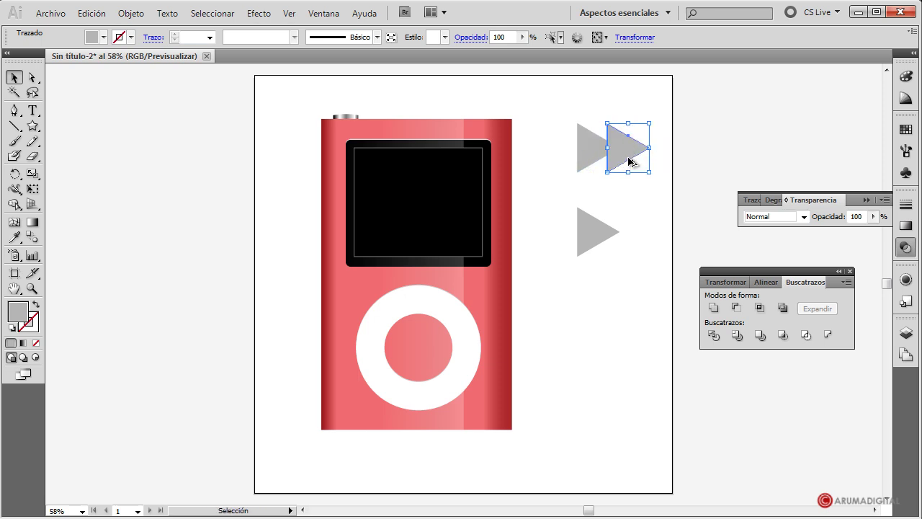
{"action": "left_click", "coordinate": [642, 220]}
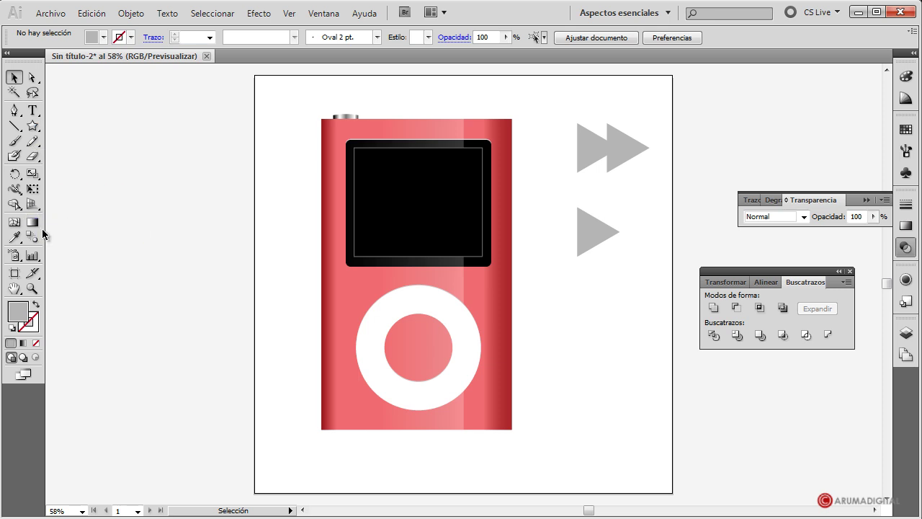
Draw two narrow vertical gray rectangles, one at the tip of the double arrow and one at the tip of the single triangle
{"action": "left_click_drag", "start_coordinate": [32, 127], "coordinate": [66, 132]}
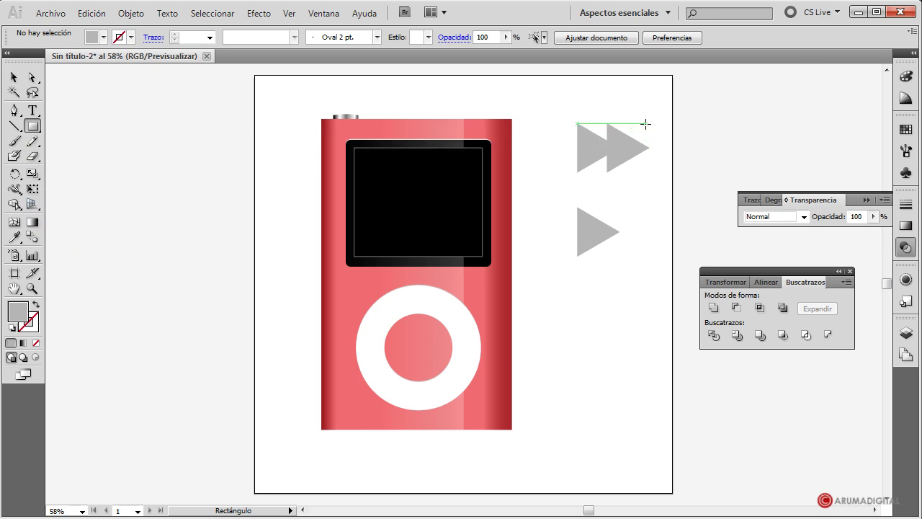
{"action": "left_click_drag", "start_coordinate": [645, 124], "coordinate": [655, 175]}
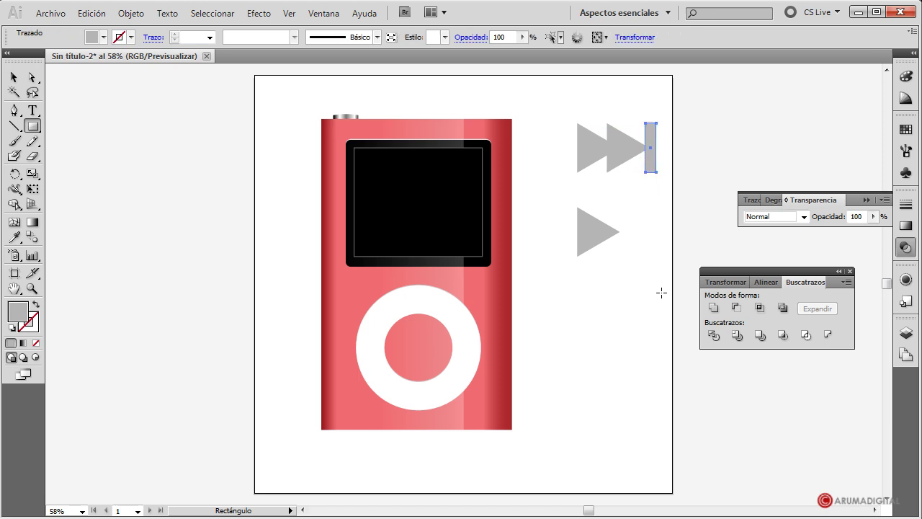
{"action": "left_click_drag", "start_coordinate": [618, 207], "coordinate": [629, 256]}
Duplicate the bar beside the single triangle and space the copy slightly to its right to form the pause symbol
{"action": "left_click", "coordinate": [14, 77]}
{"action": "left_click_drag", "start_coordinate": [628, 251], "coordinate": [627, 318]}
{"action": "left_click", "coordinate": [633, 361]}
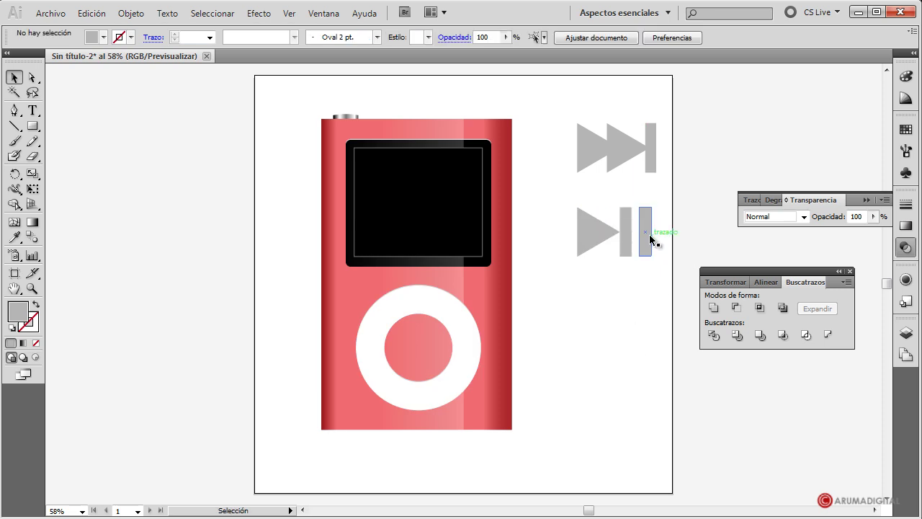
{"action": "left_click", "coordinate": [649, 234]}
{"action": "left_click", "coordinate": [651, 368]}
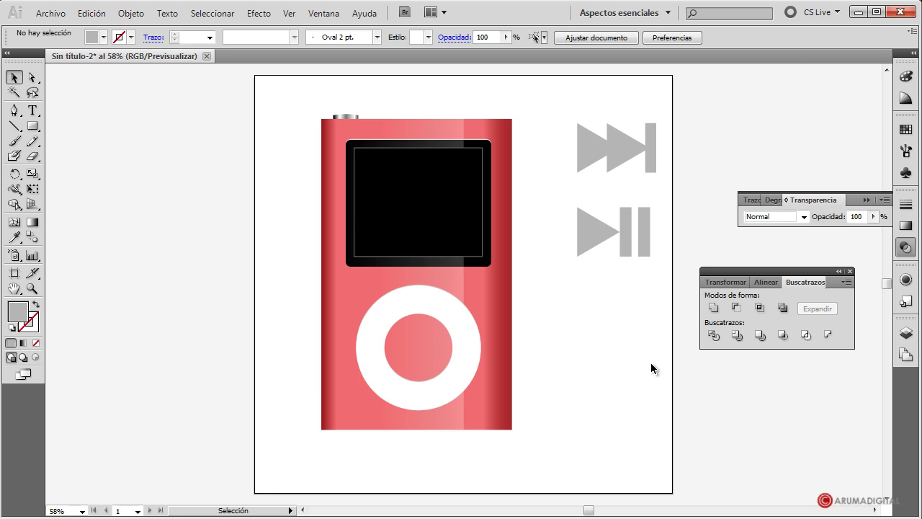
Group the double arrow with its bar, and group the single triangle with its two pause bars
{"action": "left_click_drag", "start_coordinate": [684, 122], "coordinate": [569, 168]}
{"action": "left_click", "coordinate": [129, 13]}
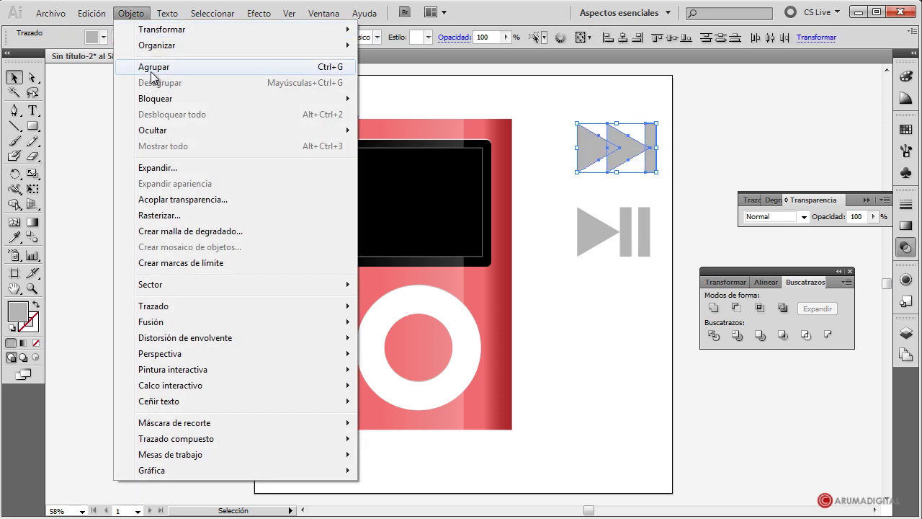
{"action": "left_click", "coordinate": [128, 67]}
{"action": "left_click_drag", "start_coordinate": [689, 205], "coordinate": [569, 263]}
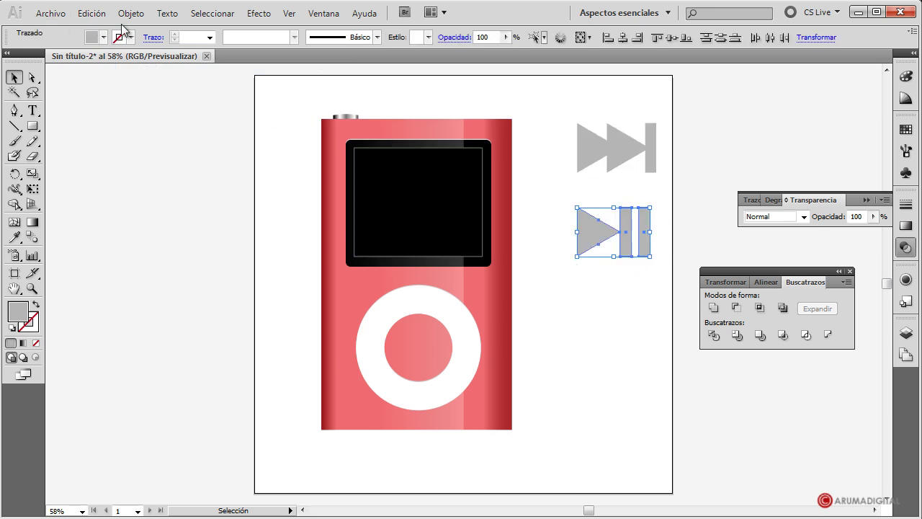
{"action": "left_click", "coordinate": [130, 13]}
{"action": "left_click", "coordinate": [154, 67]}
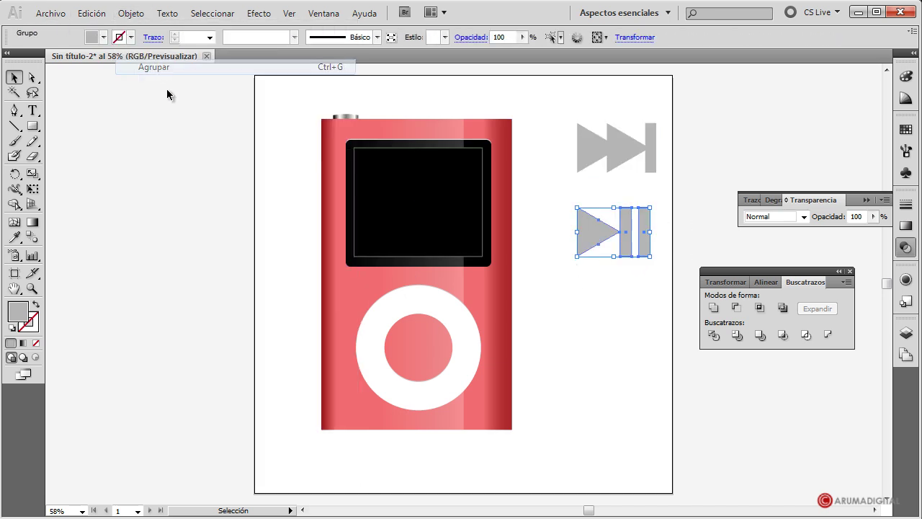
{"action": "left_click", "coordinate": [564, 305]}
Scale both symbol groups down together proportionally to about a quarter of their size, small enough for the control ring
{"action": "left_click_drag", "start_coordinate": [677, 220], "coordinate": [592, 257]}
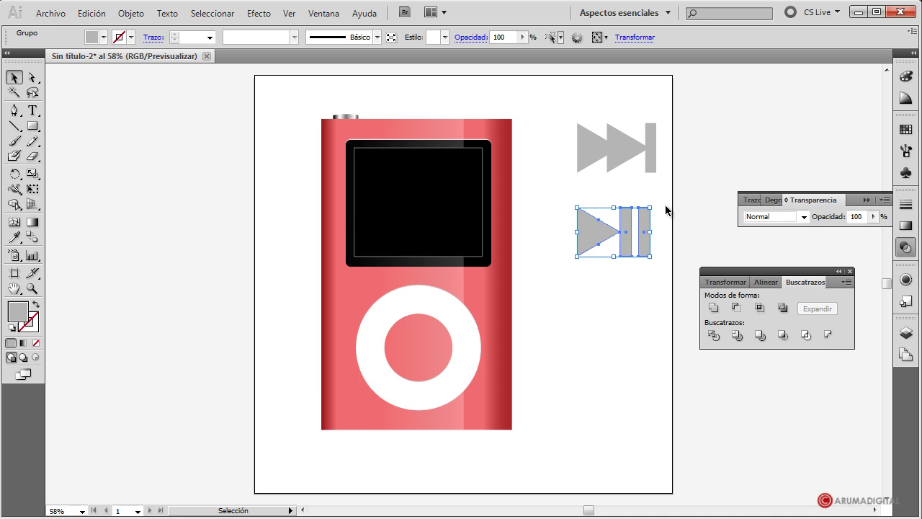
{"action": "left_click", "coordinate": [641, 152]}
{"action": "left_click", "coordinate": [644, 231], "text": "shift"}
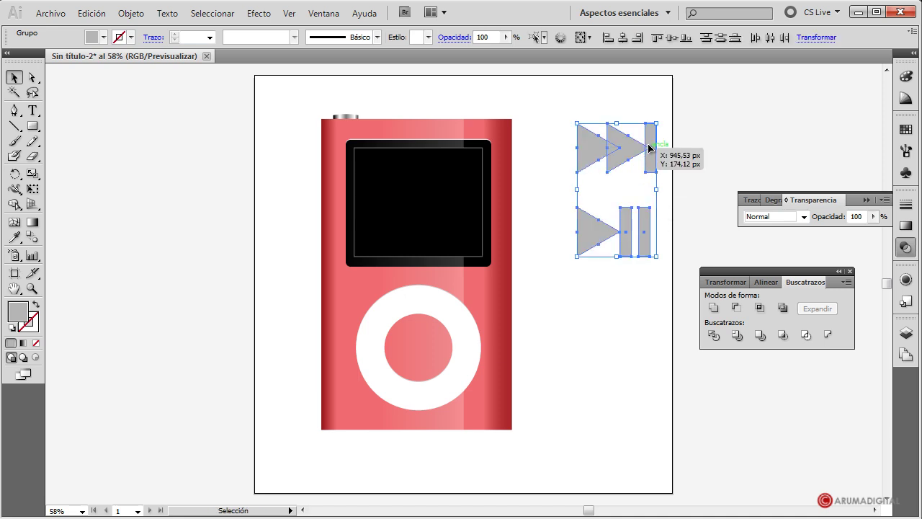
{"action": "left_click_drag", "start_coordinate": [656, 123], "coordinate": [592, 218]}
{"action": "left_click", "coordinate": [621, 293]}
{"action": "left_click", "coordinate": [607, 262]}
{"action": "left_click_drag", "start_coordinate": [623, 281], "coordinate": [597, 221]}
{"action": "left_click", "coordinate": [619, 285]}
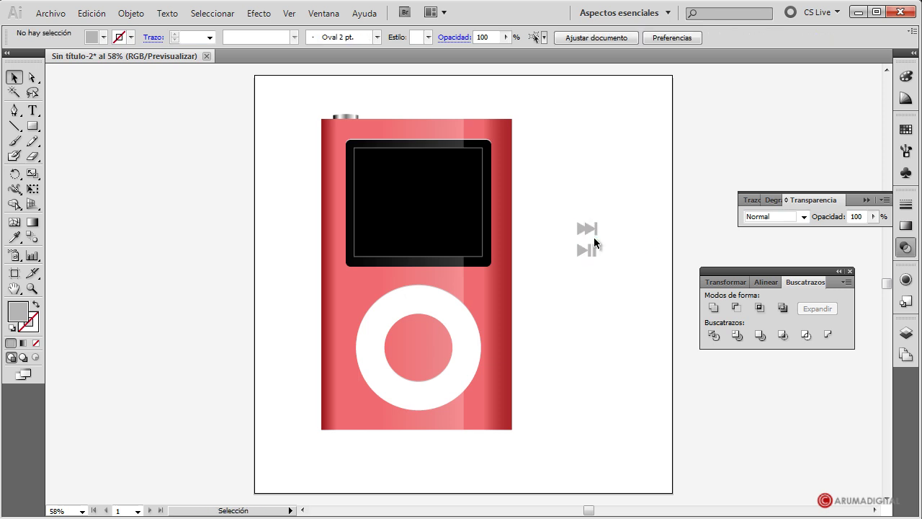
Place the small next-track symbol on the right side of the white control ring, centered vertically
{"action": "left_click_drag", "start_coordinate": [585, 229], "coordinate": [473, 351]}
{"action": "left_click_drag", "start_coordinate": [472, 348], "coordinate": [471, 348]}
{"action": "left_click", "coordinate": [617, 355]}
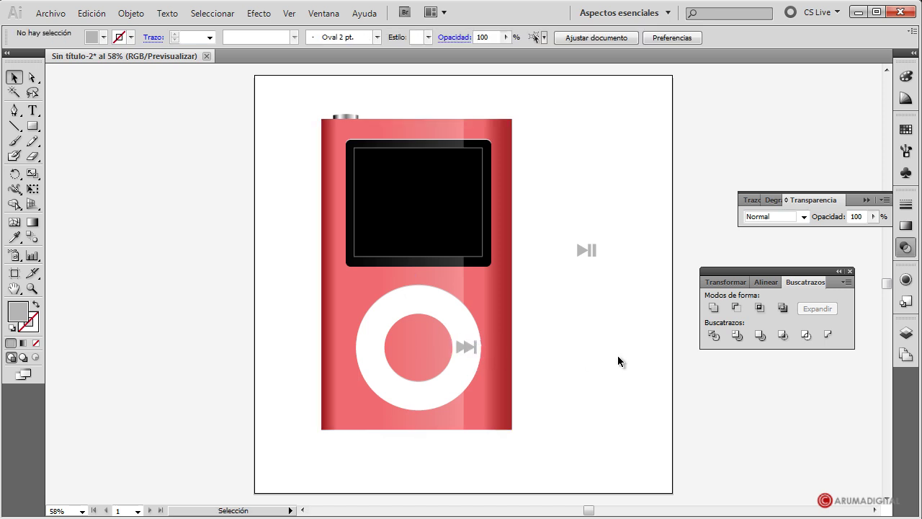
Copy the next-track symbol on the ring and fill the original with a darker gray swatch
{"action": "left_click", "coordinate": [467, 348]}
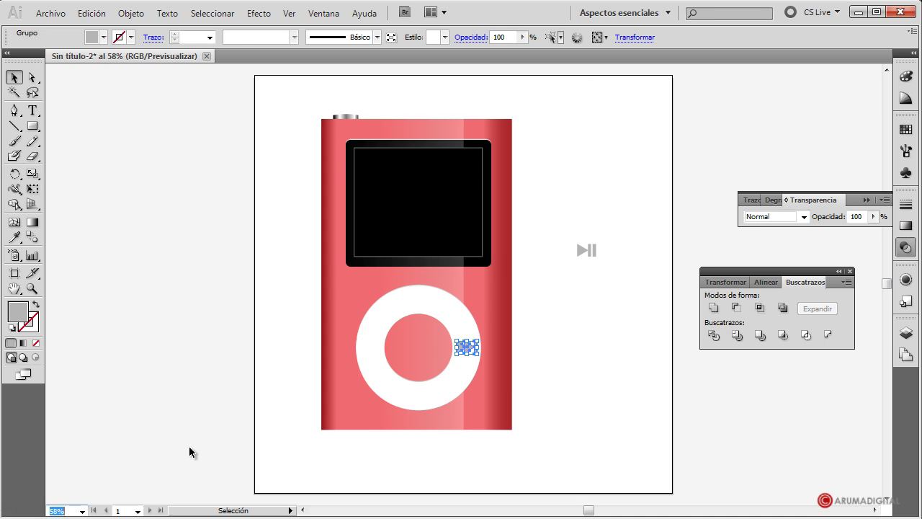
{"action": "type", "text": "0"}
{"action": "key", "text": "Return"}
{"action": "left_click", "coordinate": [669, 350]}
{"action": "left_click", "coordinate": [483, 401]}
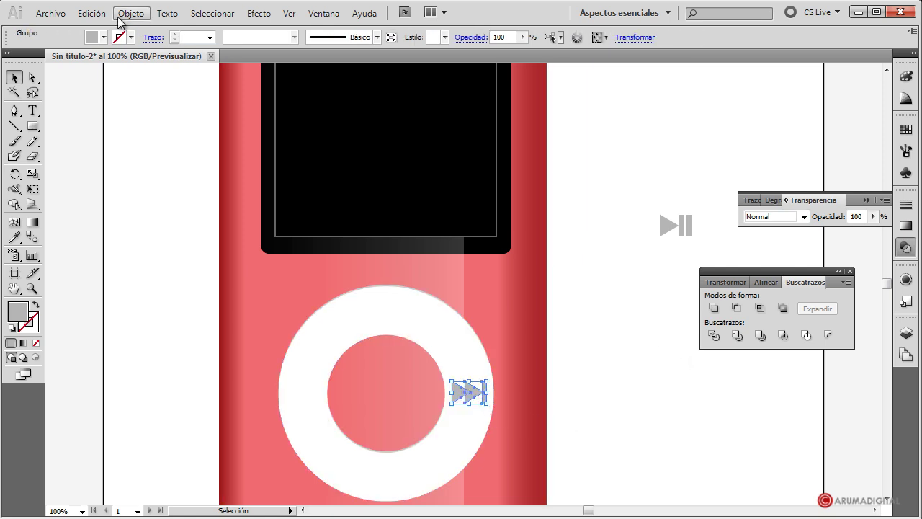
{"action": "left_click", "coordinate": [93, 15]}
{"action": "left_click", "coordinate": [114, 83]}
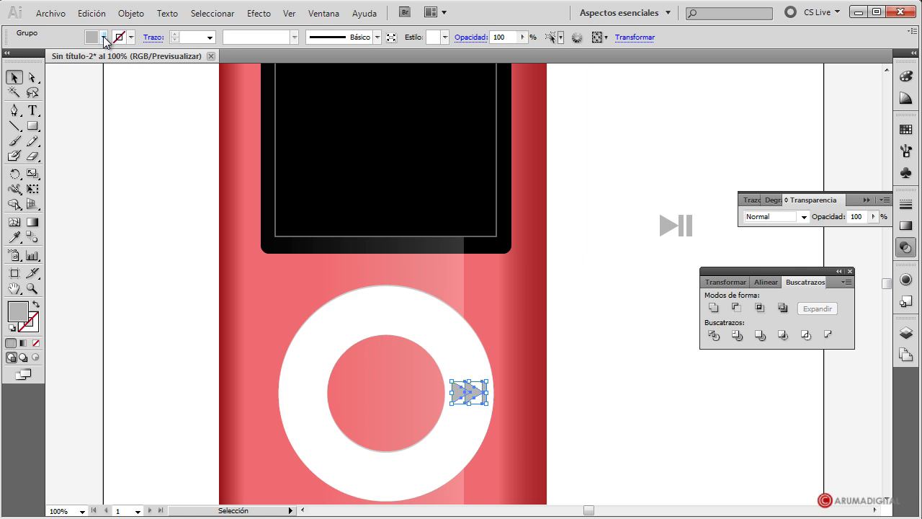
{"action": "left_click", "coordinate": [105, 38]}
{"action": "left_click", "coordinate": [20, 96]}
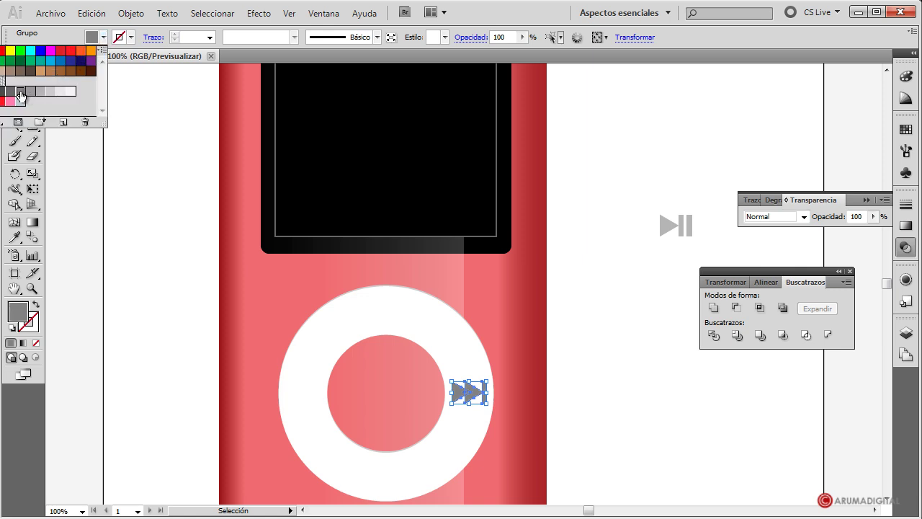
Paste the light gray symbol in front of the dark one and offset it slightly upward to leave a shadow edge
{"action": "left_click", "coordinate": [92, 13]}
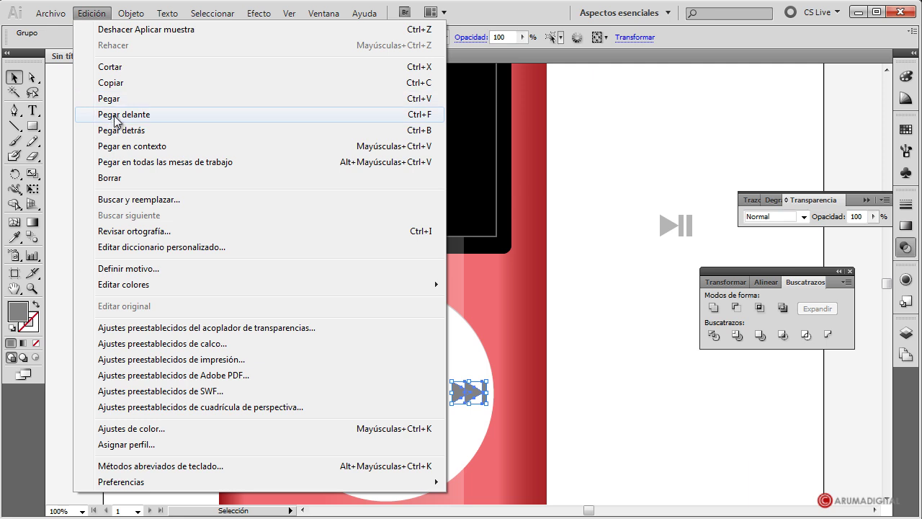
{"action": "left_click", "coordinate": [114, 115]}
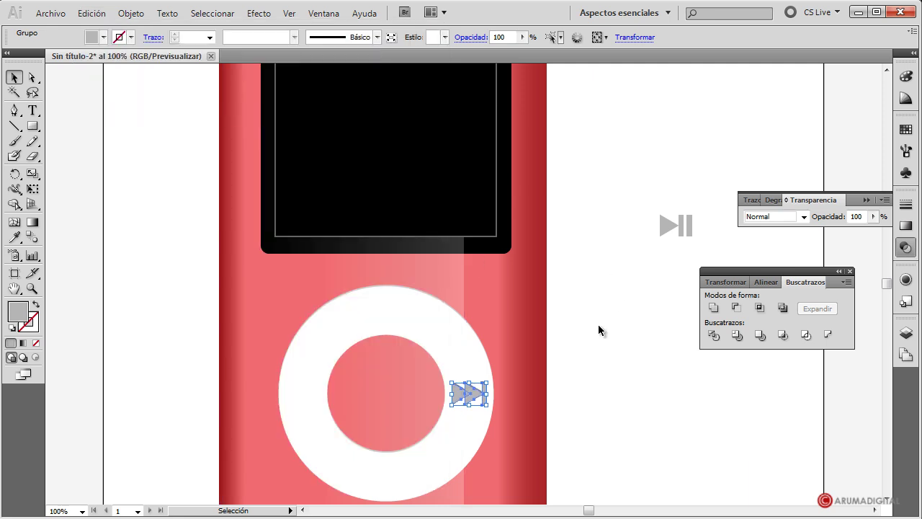
{"action": "left_click", "coordinate": [633, 400]}
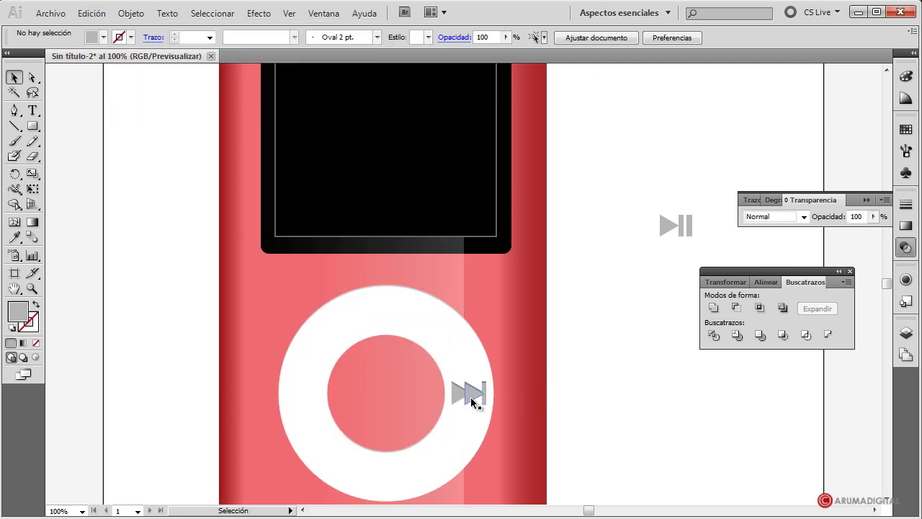
{"action": "left_click", "coordinate": [470, 396]}
{"action": "left_click", "coordinate": [658, 384]}
{"action": "left_click_drag", "start_coordinate": [478, 396], "coordinate": [473, 391]}
{"action": "left_click", "coordinate": [600, 385]}
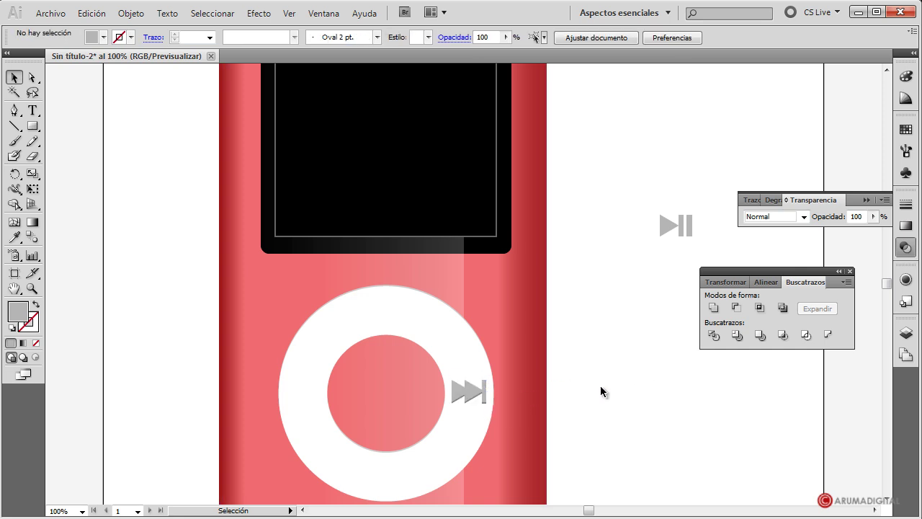
Move the light and dark next-track copies off the ring to the blank area beside the player, keeping them overlapped
{"action": "scroll", "coordinate": [649, 378], "scroll_direction": "down", "scroll_amount": 1}
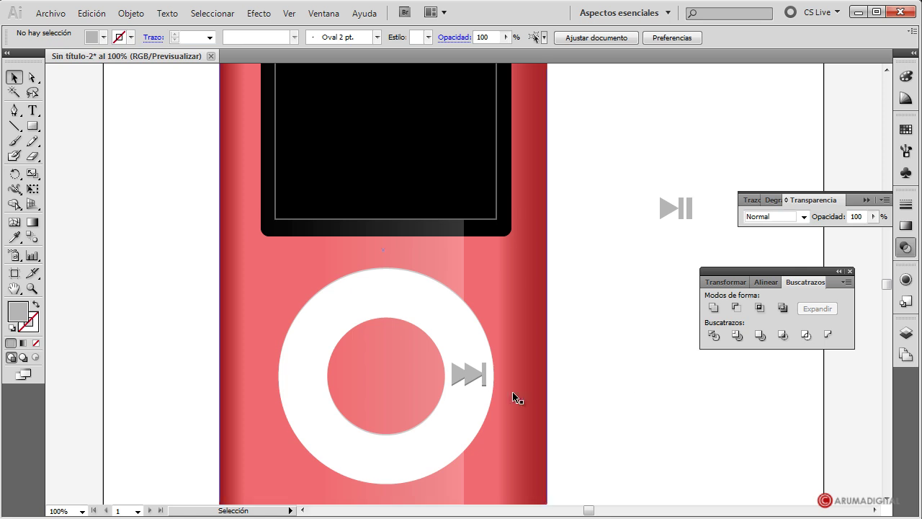
{"action": "left_click_drag", "start_coordinate": [481, 381], "coordinate": [604, 317]}
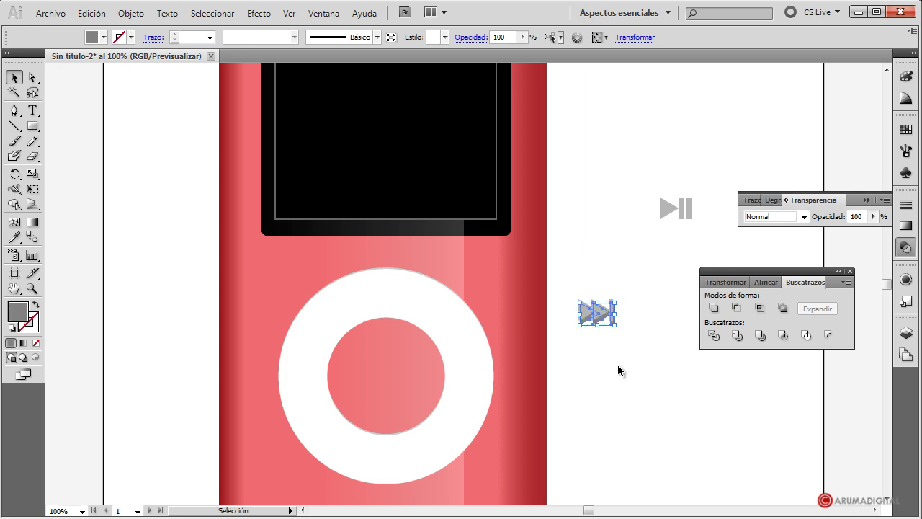
{"action": "left_click", "coordinate": [617, 366]}
{"action": "left_click", "coordinate": [598, 329]}
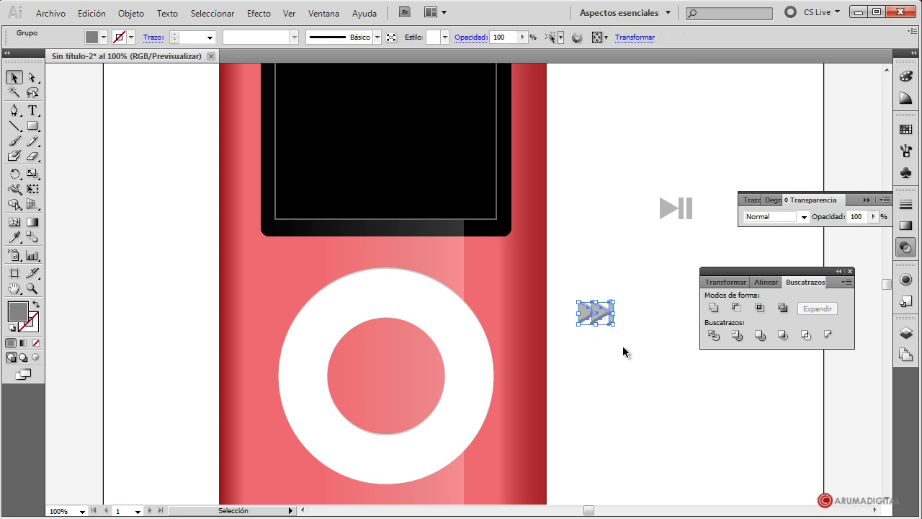
{"action": "left_click", "coordinate": [625, 357]}
Group the light and dark next-track symbols and place the group on the right side of the white control ring
{"action": "left_click", "coordinate": [595, 317]}
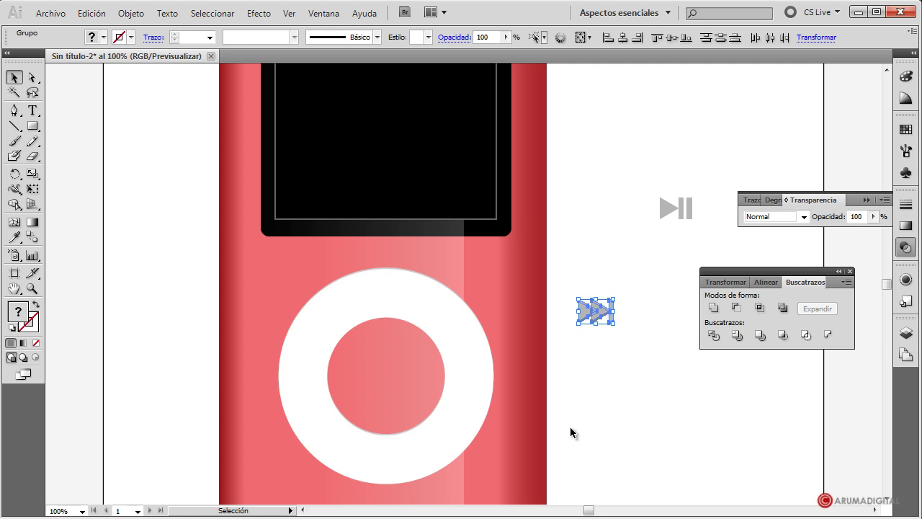
{"action": "left_click", "coordinate": [131, 12]}
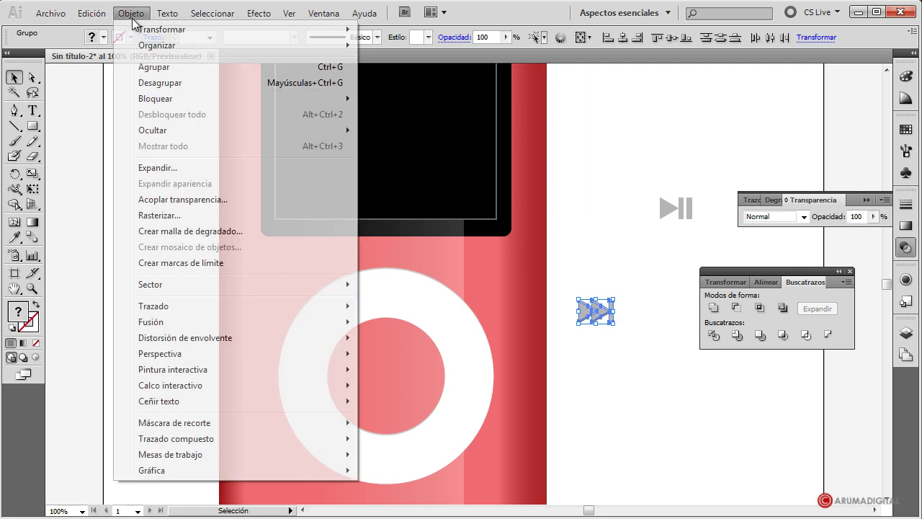
{"action": "left_click", "coordinate": [148, 67]}
{"action": "left_click", "coordinate": [622, 323]}
{"action": "left_click_drag", "start_coordinate": [601, 314], "coordinate": [474, 381]}
{"action": "left_click", "coordinate": [131, 13]}
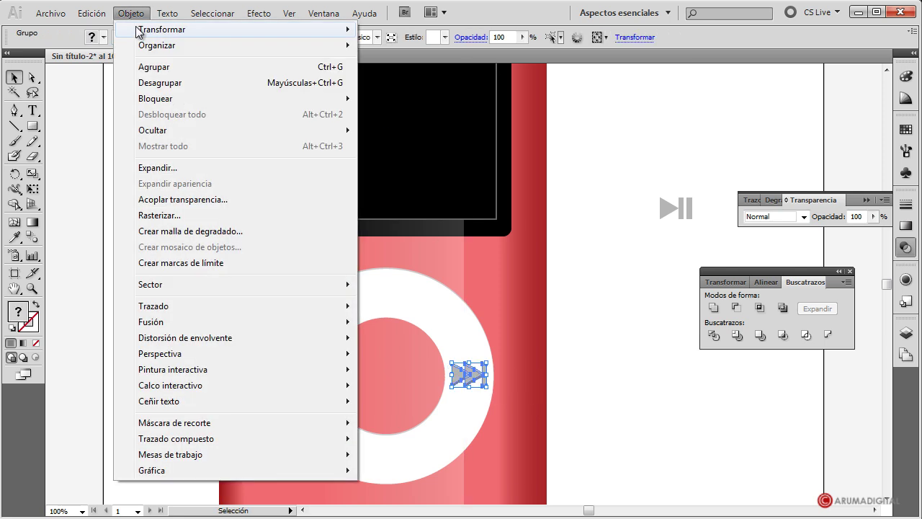
{"action": "left_click", "coordinate": [133, 13]}
Duplicate the grouped next-track symbol by copying and pasting it
{"action": "left_click", "coordinate": [92, 13]}
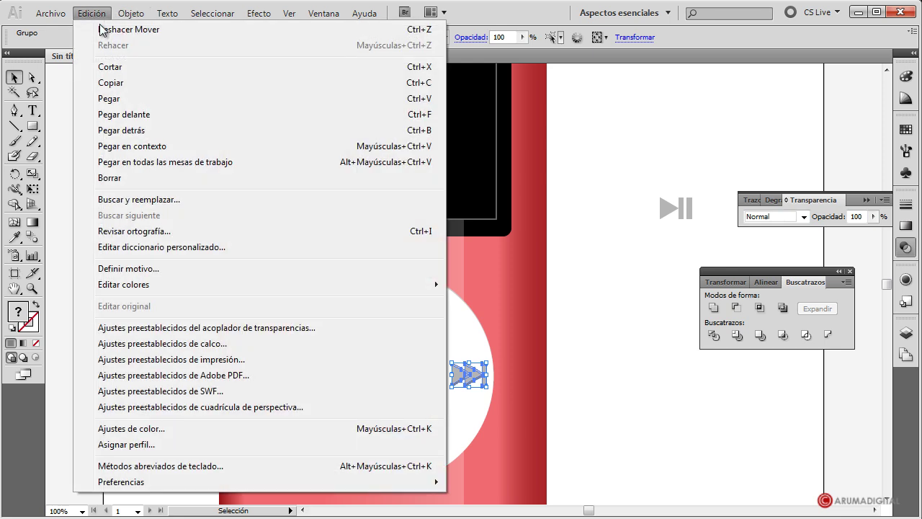
{"action": "left_click", "coordinate": [118, 84]}
{"action": "left_click", "coordinate": [92, 13]}
{"action": "left_click", "coordinate": [109, 98]}
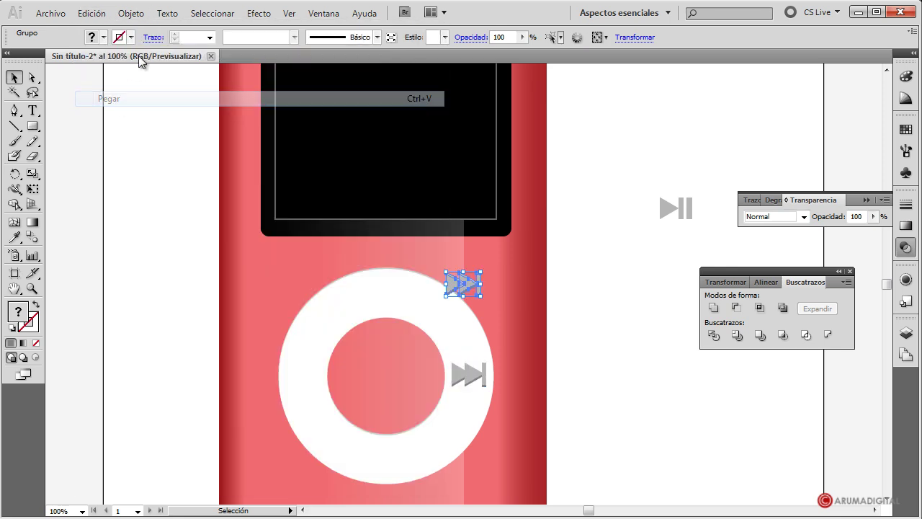
Reflect the duplicate so it becomes a previous-track symbol and place it on the left side of the control ring
{"action": "left_click", "coordinate": [132, 13]}
{"action": "mouse_move", "coordinate": [173, 30]}
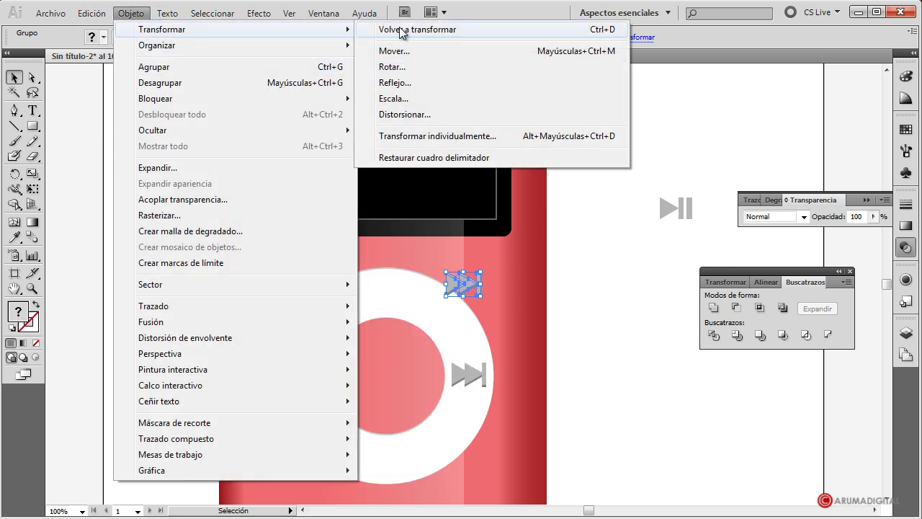
{"action": "left_click", "coordinate": [396, 83]}
{"action": "left_click", "coordinate": [404, 252]}
{"action": "left_click_drag", "start_coordinate": [469, 193], "coordinate": [311, 90]}
{"action": "left_click", "coordinate": [367, 118]}
{"action": "left_click_drag", "start_coordinate": [472, 295], "coordinate": [317, 383]}
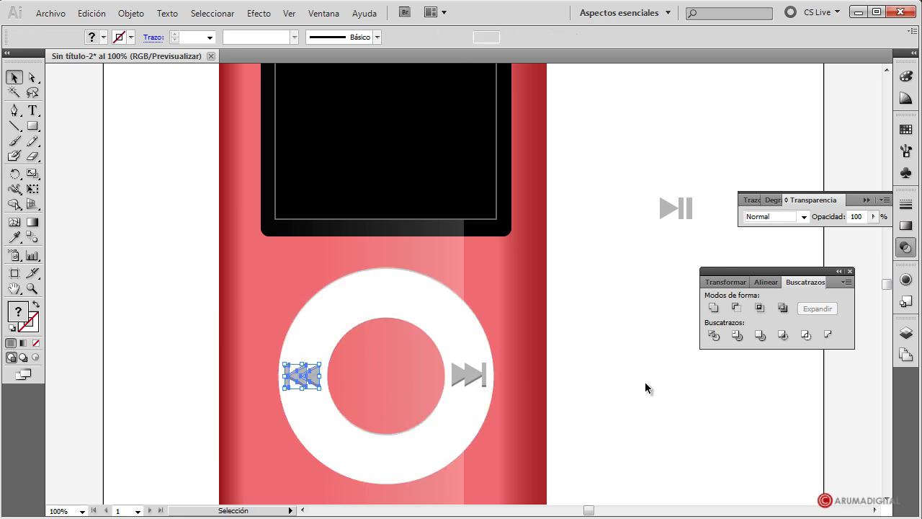
{"action": "left_click", "coordinate": [645, 387]}
Copy the play/pause symbol beside the player and fill the original with a darker gray swatch
{"action": "left_click", "coordinate": [665, 213]}
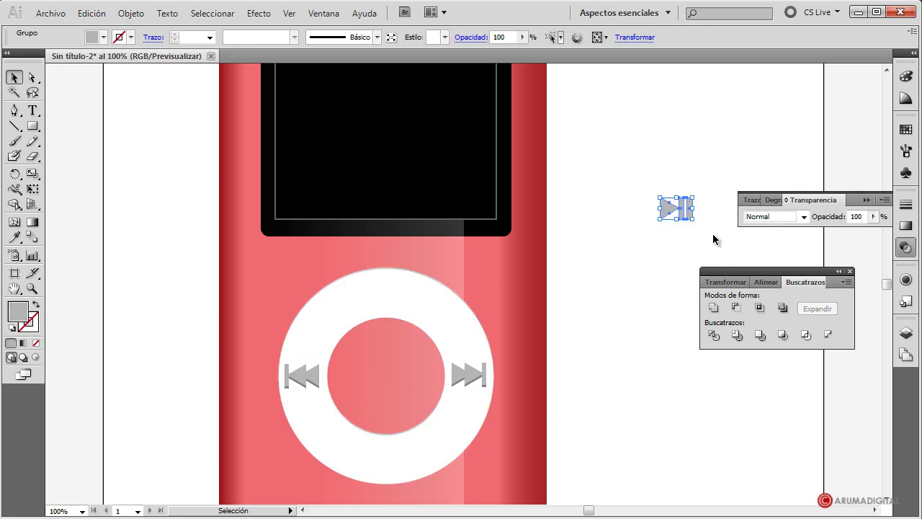
{"action": "left_click", "coordinate": [104, 16]}
{"action": "left_click", "coordinate": [113, 82]}
{"action": "left_click", "coordinate": [104, 38]}
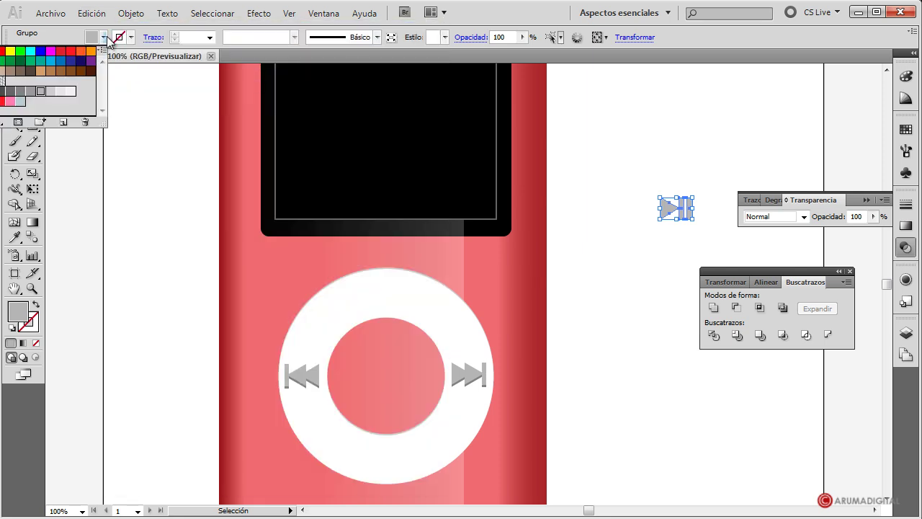
{"action": "left_click", "coordinate": [22, 96]}
Paste the light play/pause symbol in front of the dark one, offset slightly upward, and move both to the bottom of the control ring
{"action": "left_click", "coordinate": [97, 14]}
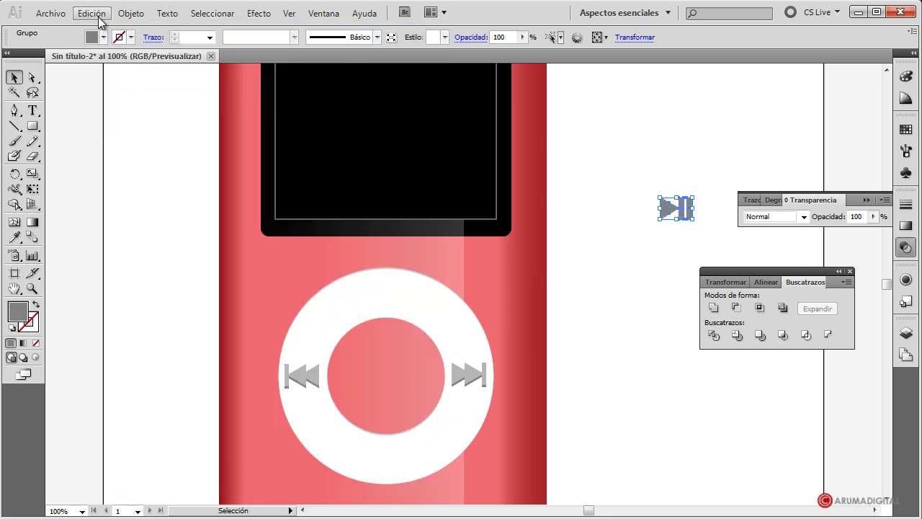
{"action": "left_click", "coordinate": [97, 15]}
{"action": "left_click", "coordinate": [118, 115]}
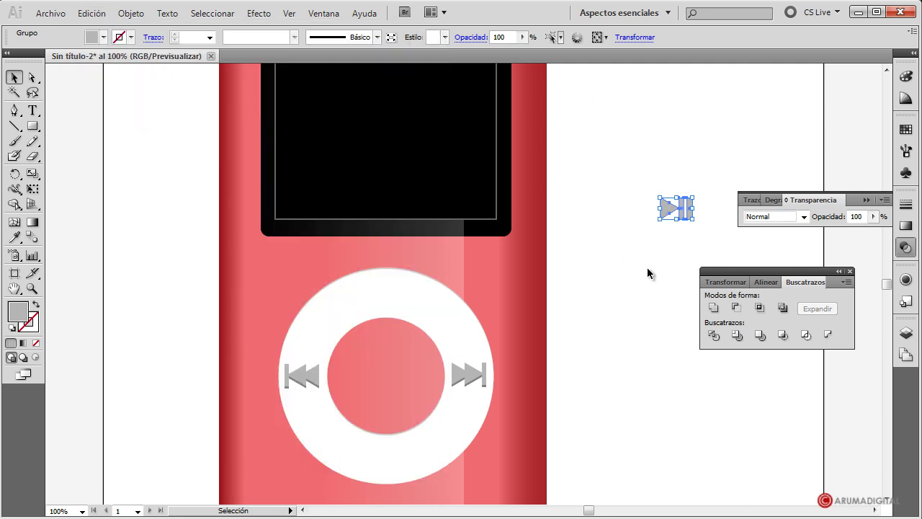
{"action": "left_click", "coordinate": [648, 325]}
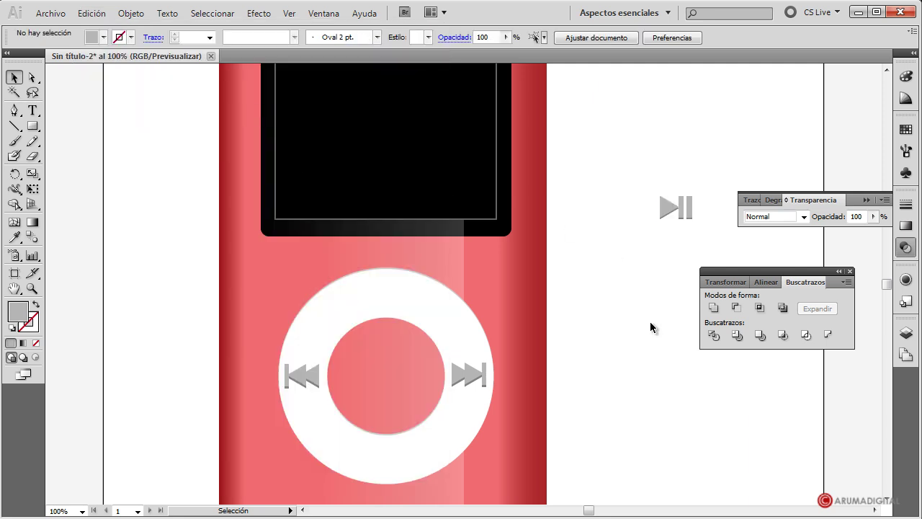
{"action": "left_click_drag", "start_coordinate": [669, 210], "coordinate": [378, 458]}
{"action": "left_click", "coordinate": [632, 390]}
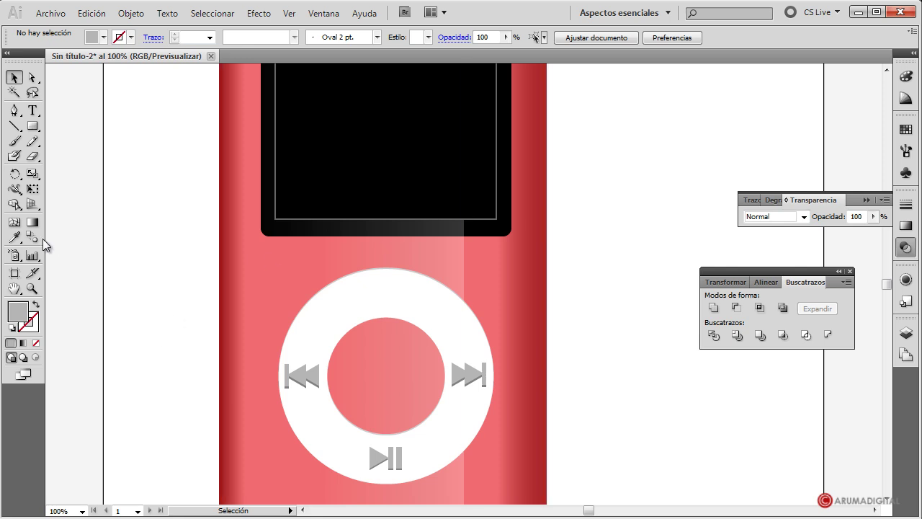
Add the text "MENU" in the upper part of the control ring
{"action": "left_click", "coordinate": [32, 110]}
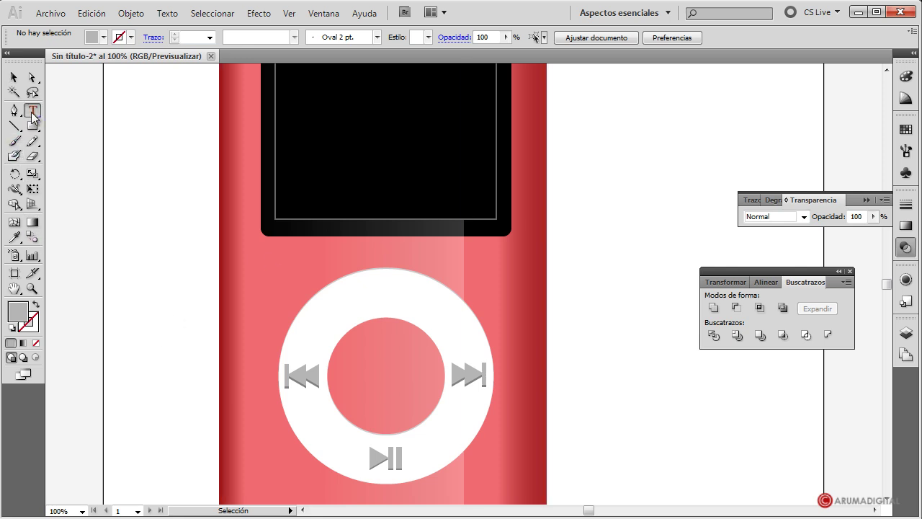
{"action": "right_click", "coordinate": [354, 298]}
{"action": "left_click", "coordinate": [347, 290]}
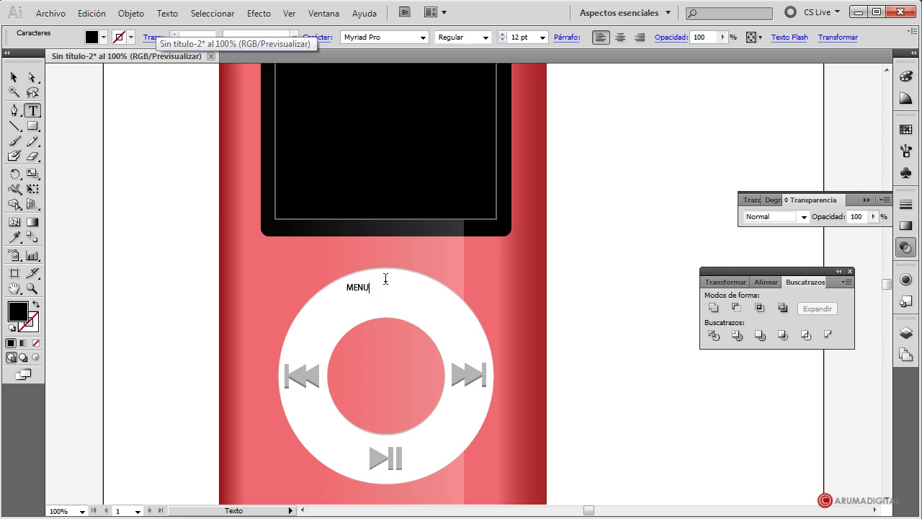
Format the MENU text in Bold at 36 pt
{"action": "double_click", "coordinate": [373, 282]}
{"action": "left_click", "coordinate": [487, 40]}
{"action": "left_click", "coordinate": [486, 41]}
{"action": "left_click", "coordinate": [463, 131]}
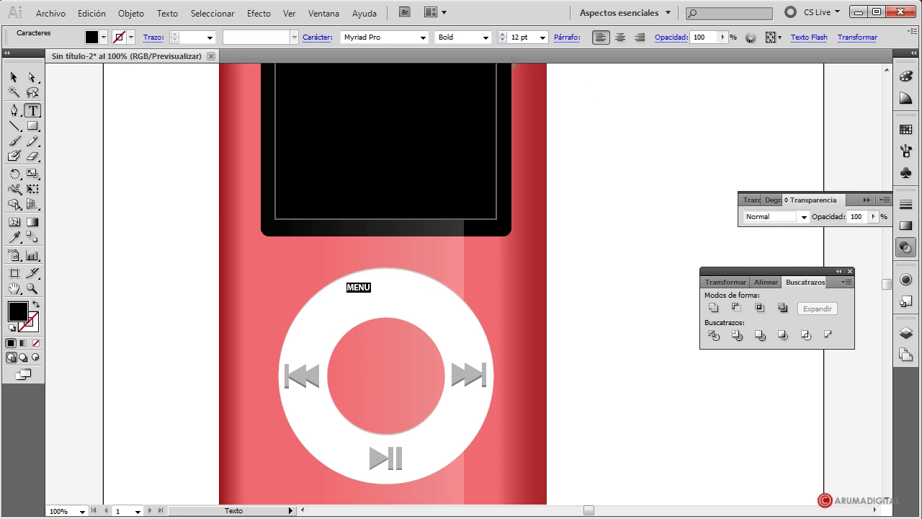
{"action": "left_click", "coordinate": [543, 36]}
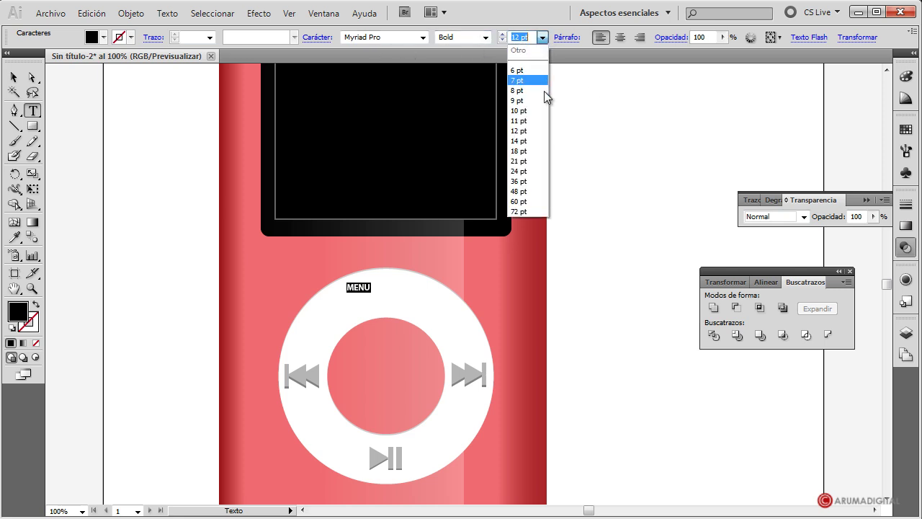
{"action": "left_click", "coordinate": [518, 185]}
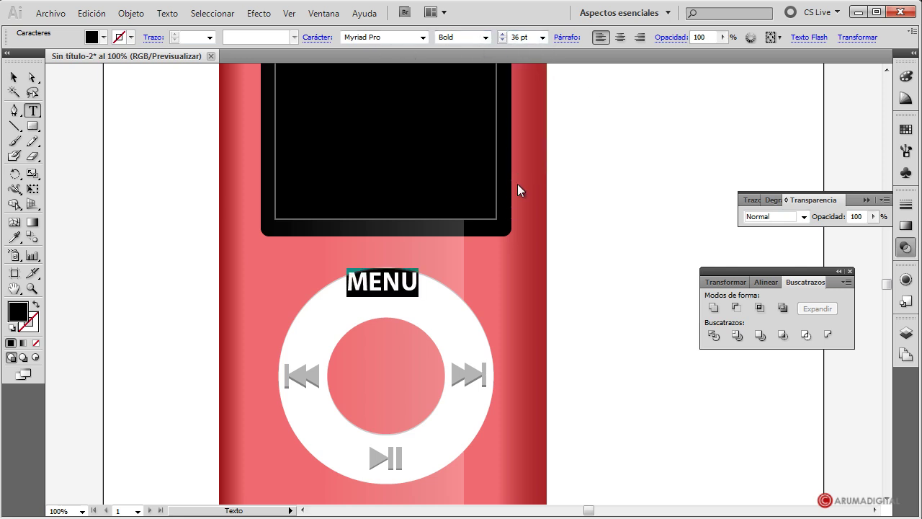
Move the MENU text slightly down so it sits within the upper part of the white ring
{"action": "left_click", "coordinate": [13, 77]}
{"action": "left_click_drag", "start_coordinate": [383, 286], "coordinate": [383, 299]}
{"action": "left_click", "coordinate": [579, 291]}
Fill the MENU text with a medium gray swatch
{"action": "left_click", "coordinate": [407, 294]}
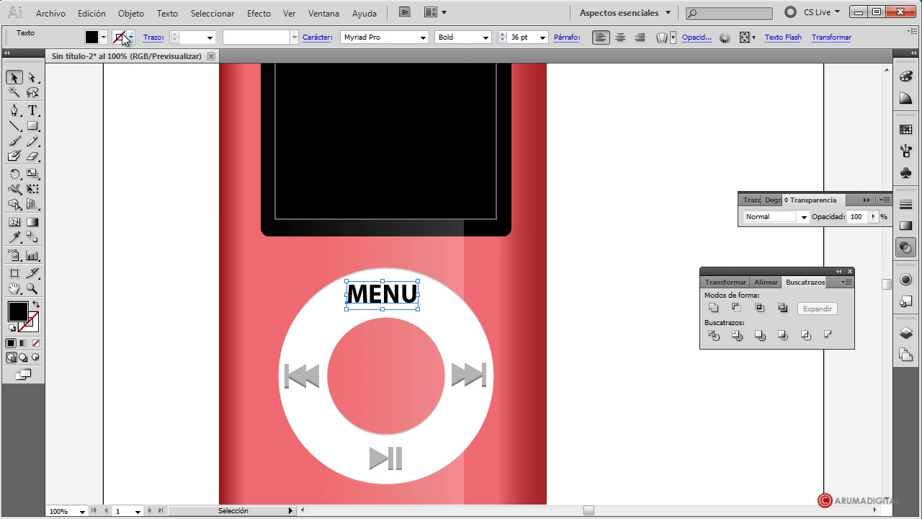
{"action": "left_click", "coordinate": [104, 39]}
{"action": "left_click", "coordinate": [42, 92]}
{"action": "left_click", "coordinate": [50, 91]}
{"action": "left_click", "coordinate": [41, 92]}
{"action": "left_click", "coordinate": [32, 91]}
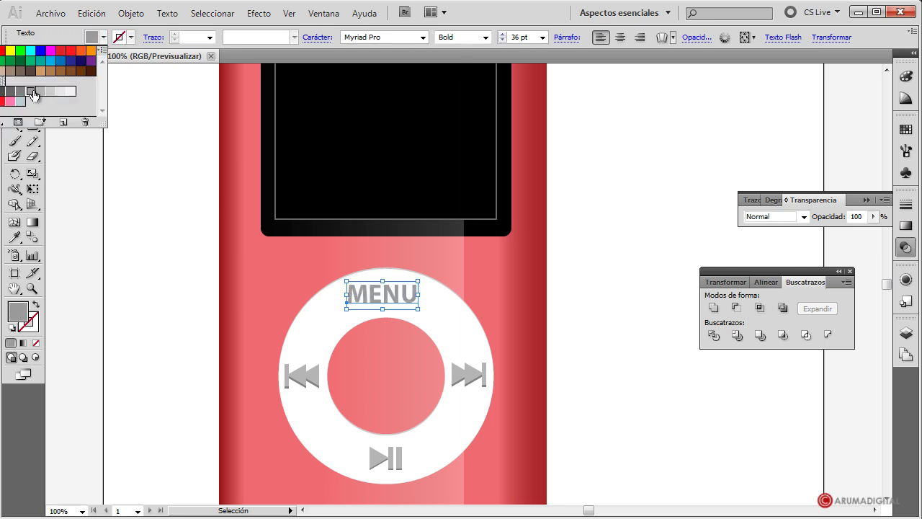
{"action": "left_click", "coordinate": [597, 278]}
{"action": "left_click", "coordinate": [595, 285]}
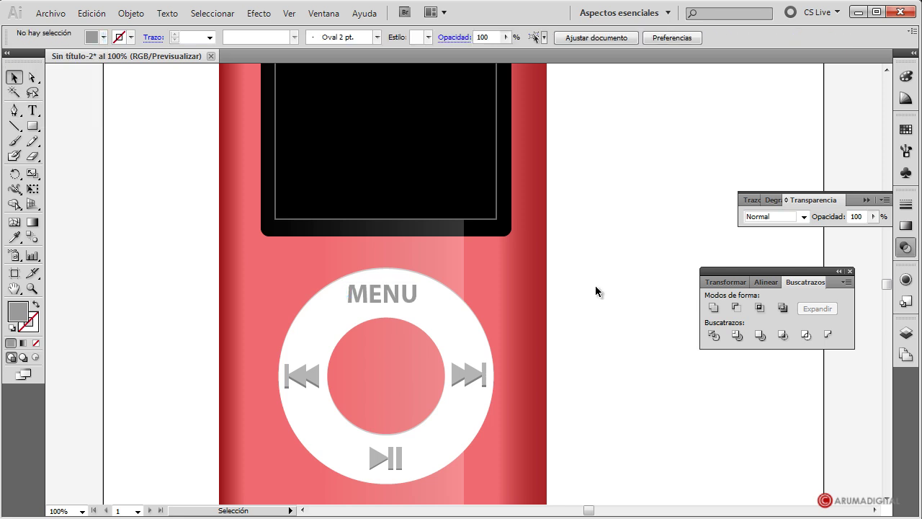
Copy the MENU text and fill the original with a darker gray swatch
{"action": "left_click", "coordinate": [406, 303]}
{"action": "left_click", "coordinate": [91, 13]}
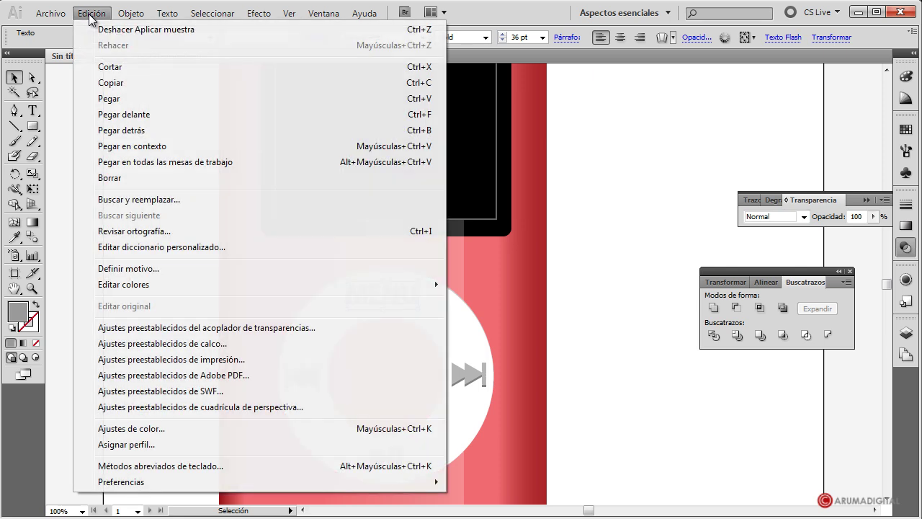
{"action": "left_click", "coordinate": [118, 88]}
{"action": "left_click", "coordinate": [103, 37]}
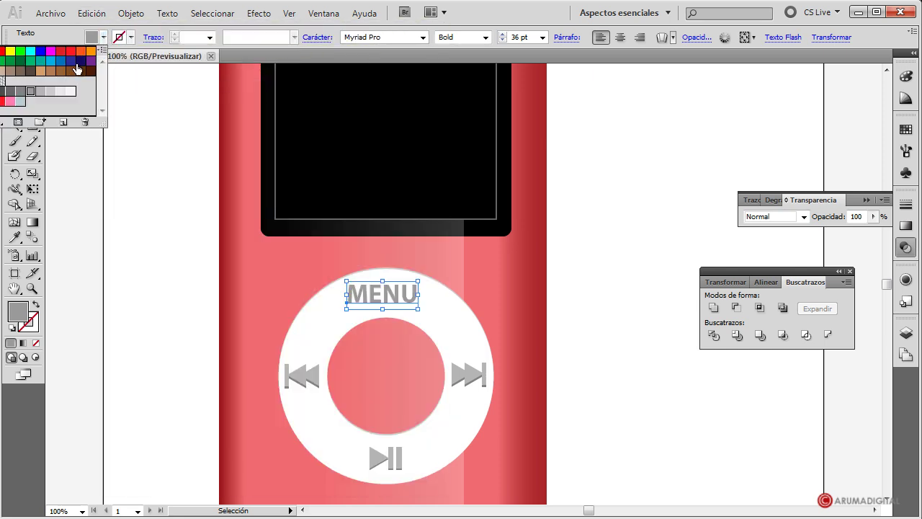
{"action": "left_click", "coordinate": [10, 92]}
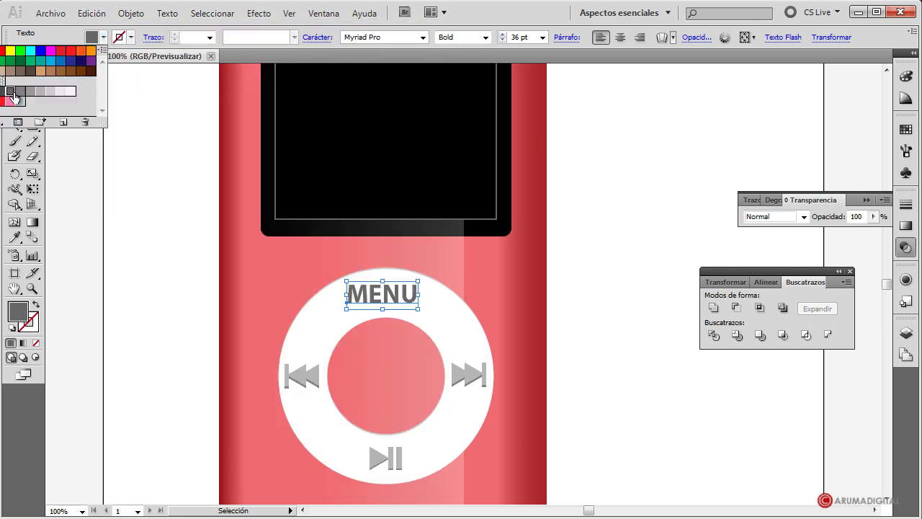
Paste the lighter MENU text in front of the dark one and offset it slightly upward to leave a shadow edge
{"action": "left_click", "coordinate": [92, 13]}
{"action": "left_click", "coordinate": [119, 113]}
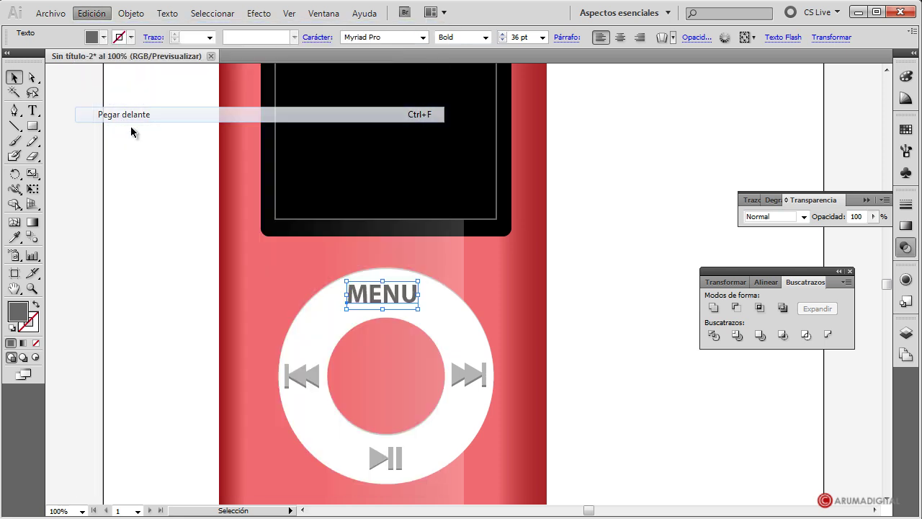
{"action": "key", "text": "Down"}
{"action": "key", "text": "Down"}
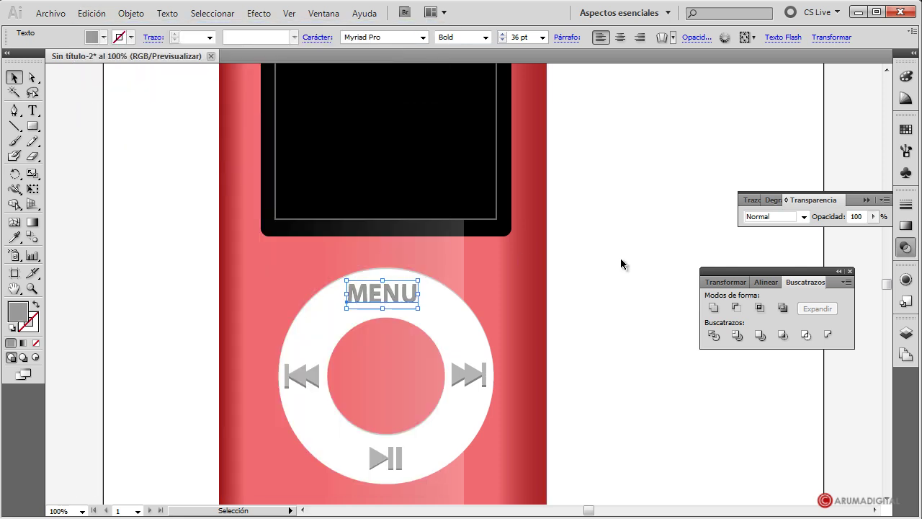
{"action": "left_click", "coordinate": [621, 259]}
Select the white control ring with its front MENU text and playback symbols and scale them down slightly together
{"action": "left_click", "coordinate": [61, 511]}
{"action": "type", "text": "50"}
{"action": "key", "text": "Return"}
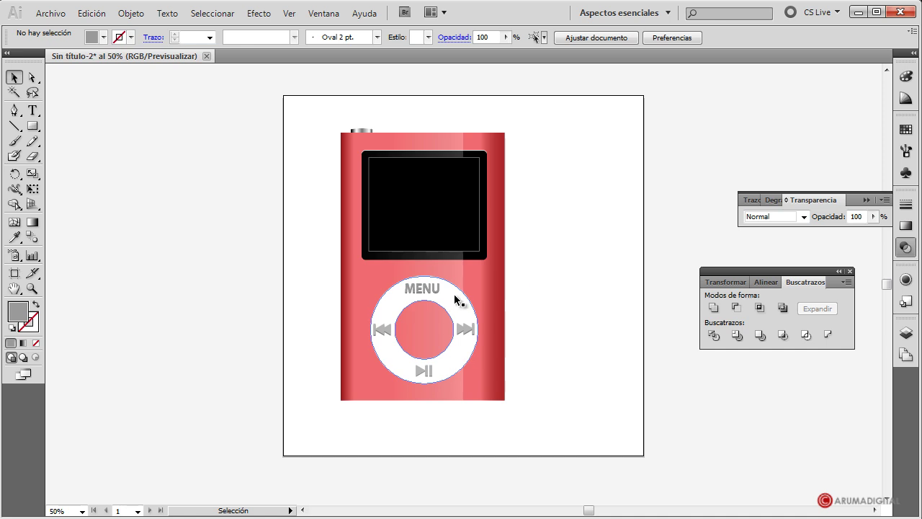
{"action": "left_click_drag", "start_coordinate": [559, 270], "coordinate": [382, 374]}
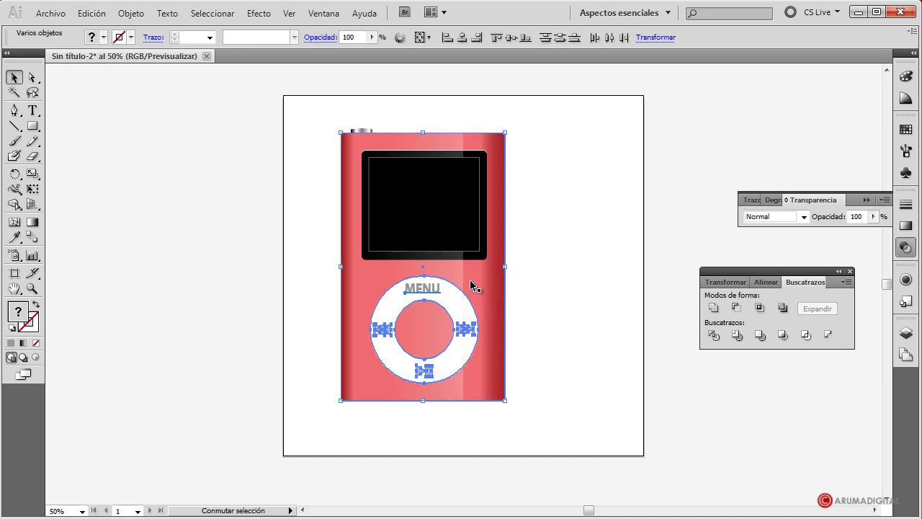
{"action": "left_click", "coordinate": [552, 277]}
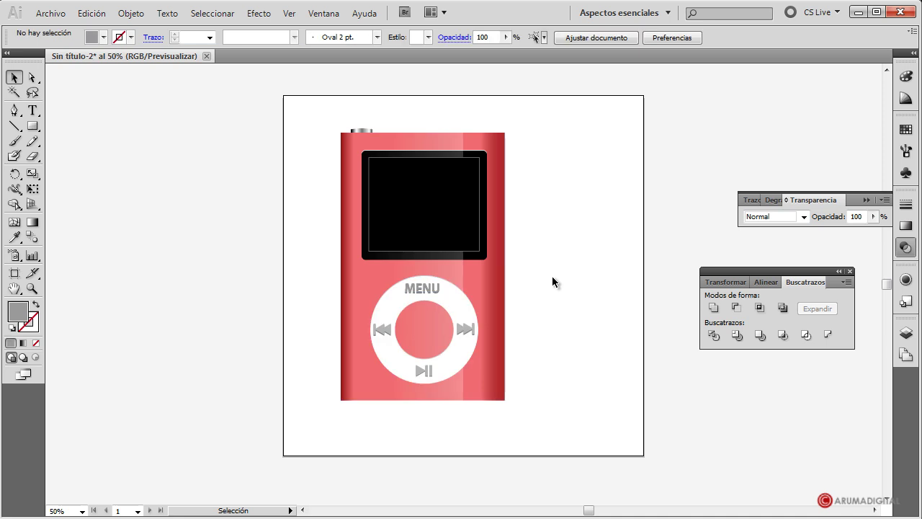
{"action": "left_click", "coordinate": [382, 329]}
{"action": "left_click", "coordinate": [421, 291], "text": "shift"}
{"action": "left_click", "coordinate": [466, 331], "text": "shift"}
{"action": "left_click", "coordinate": [426, 370], "text": "shift"}
{"action": "left_click_drag", "start_coordinate": [478, 275], "coordinate": [473, 285]}
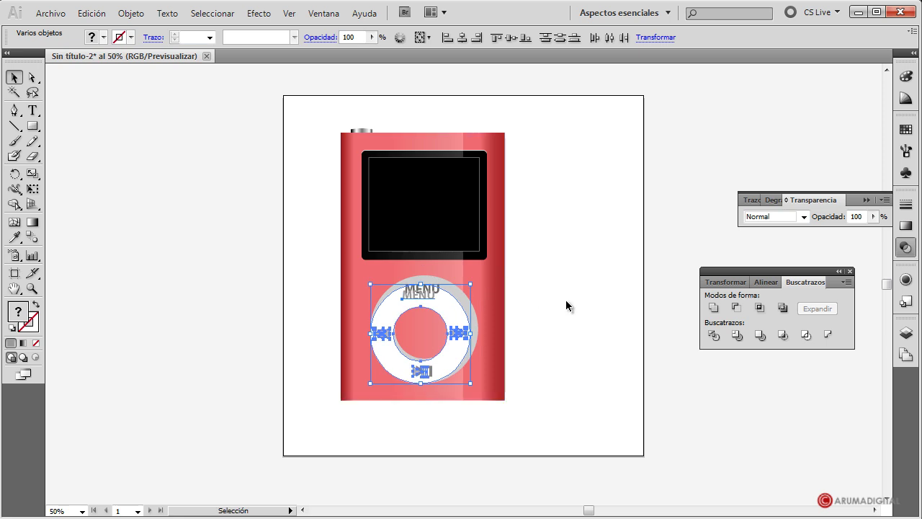
{"action": "left_click", "coordinate": [565, 300]}
Scale down the gray shadow ring to match the reduced white control ring
{"action": "left_click", "coordinate": [471, 305]}
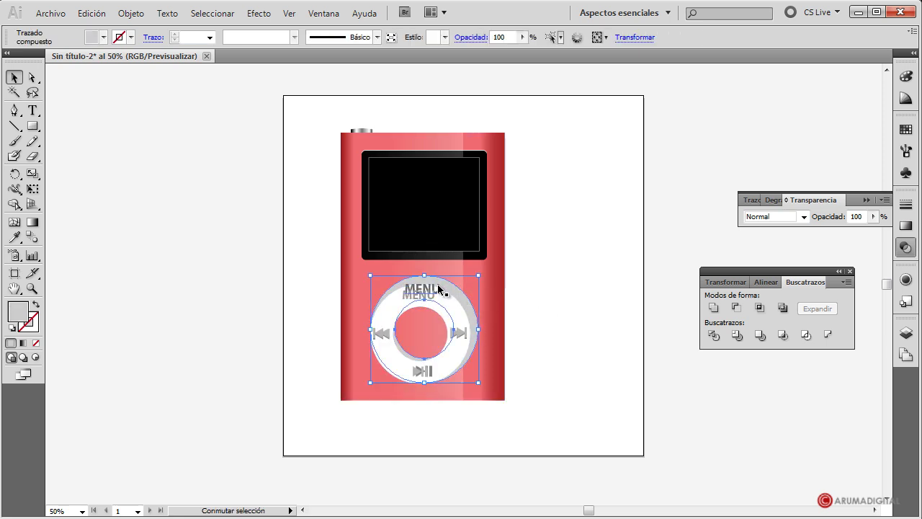
{"action": "left_click", "coordinate": [441, 288], "text": "shift"}
{"action": "left_click", "coordinate": [444, 291], "text": "shift"}
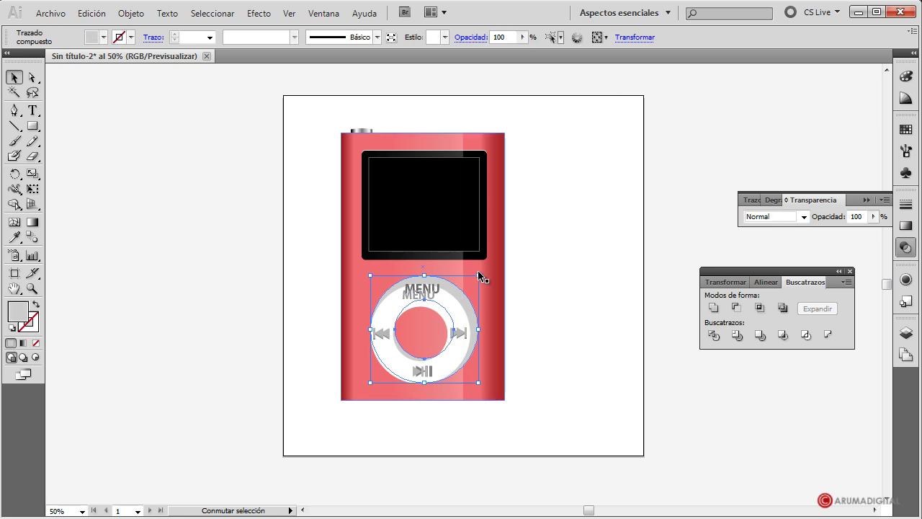
{"action": "mouse_move", "coordinate": [478, 276]}
{"action": "left_mouse_down"}
{"action": "mouse_move", "coordinate": [464, 285]}
{"action": "mouse_move", "coordinate": [474, 279]}
{"action": "left_mouse_up"}
{"action": "left_click", "coordinate": [570, 321]}
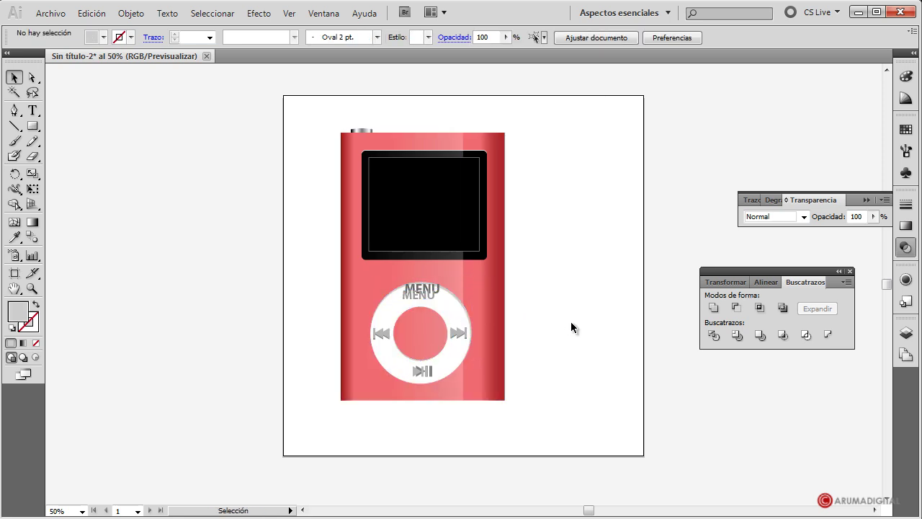
Nudge the white control ring slightly upward over the gray shadow ring
{"action": "left_click", "coordinate": [469, 310]}
{"action": "left_click", "coordinate": [466, 317]}
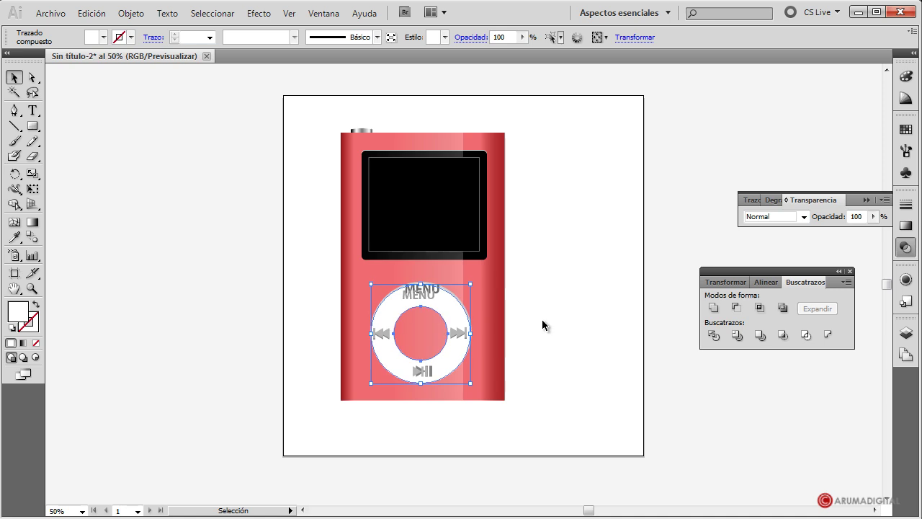
{"action": "left_click", "coordinate": [546, 323]}
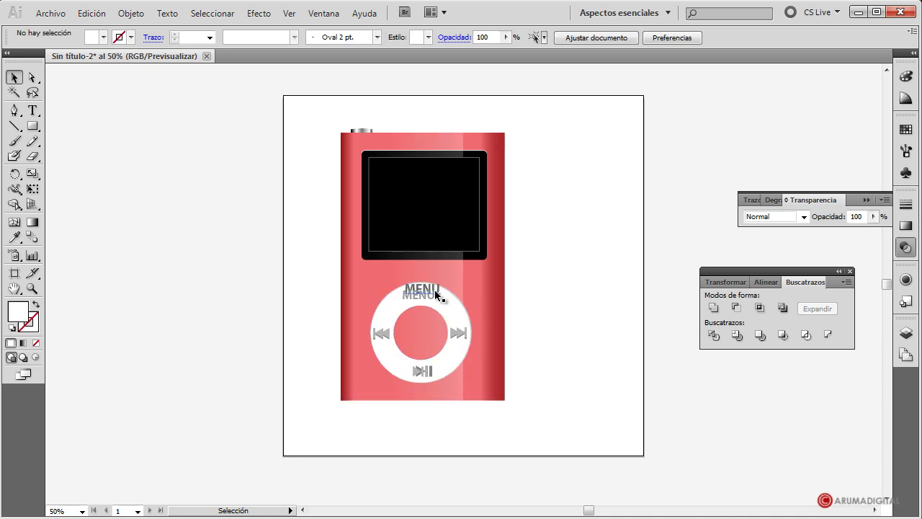
{"action": "left_click", "coordinate": [437, 288]}
{"action": "left_click", "coordinate": [564, 336]}
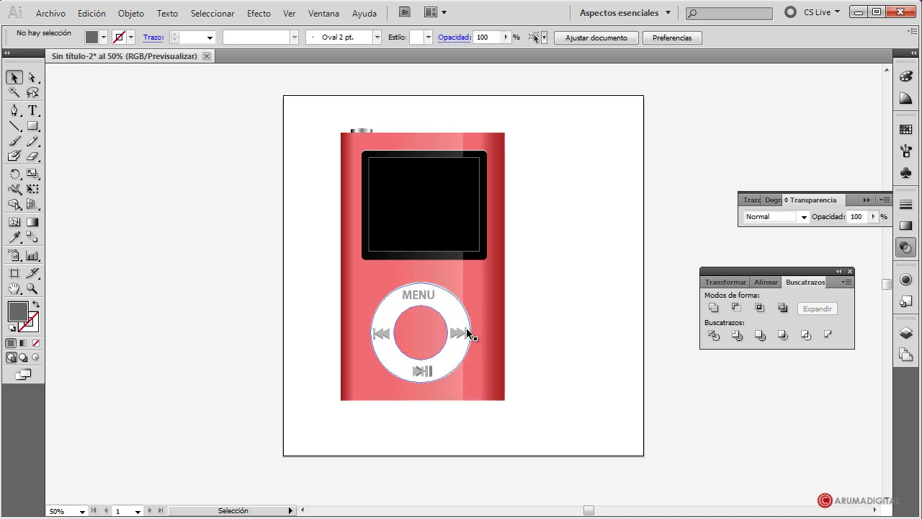
{"action": "left_click_drag", "start_coordinate": [545, 293], "coordinate": [420, 353]}
{"action": "key", "text": "a"}
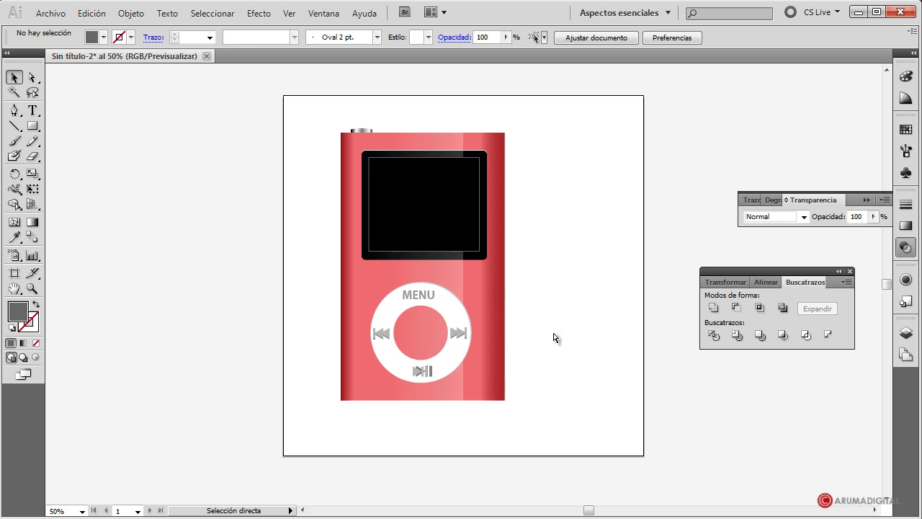
Undo the recent scaling and repositioning of the control ring, playback symbols and MENU label
{"action": "key", "text": "ctrl+z"}
{"action": "key", "text": "ctrl+z"}
{"action": "key", "text": "ctrl+z"}
{"action": "key", "text": "ctrl+z"}
{"action": "key", "text": "ctrl+z"}
{"action": "key", "text": "ctrl+z"}
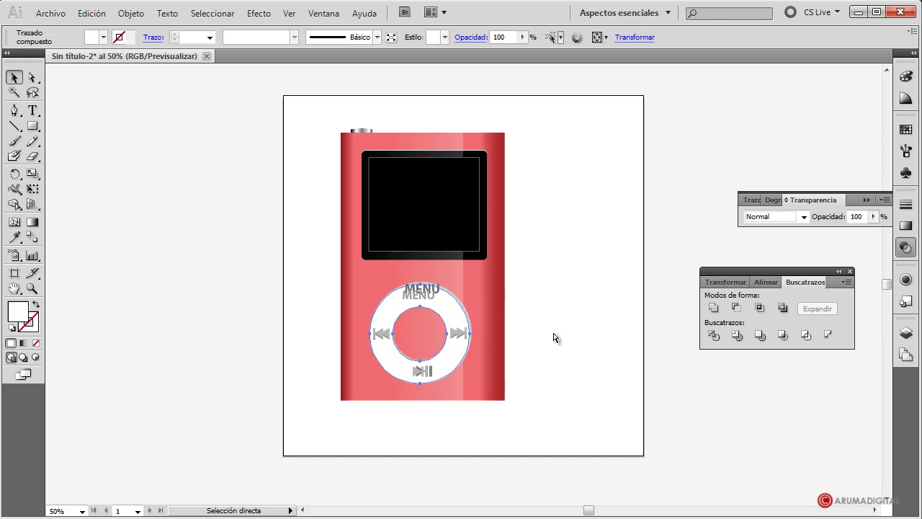
{"action": "left_click", "coordinate": [511, 310]}
{"action": "key", "text": "v"}
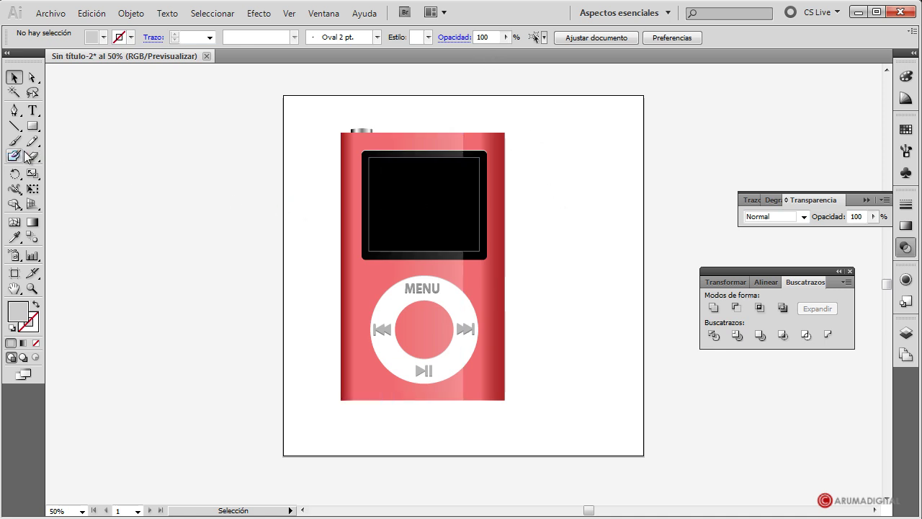
Draw a flat light gray ellipse and a taller ellipse overlapping it, beside the player's upper right side
{"action": "left_click", "coordinate": [31, 128]}
{"action": "left_click_drag", "start_coordinate": [31, 128], "coordinate": [114, 157]}
{"action": "left_click_drag", "start_coordinate": [530, 167], "coordinate": [609, 193]}
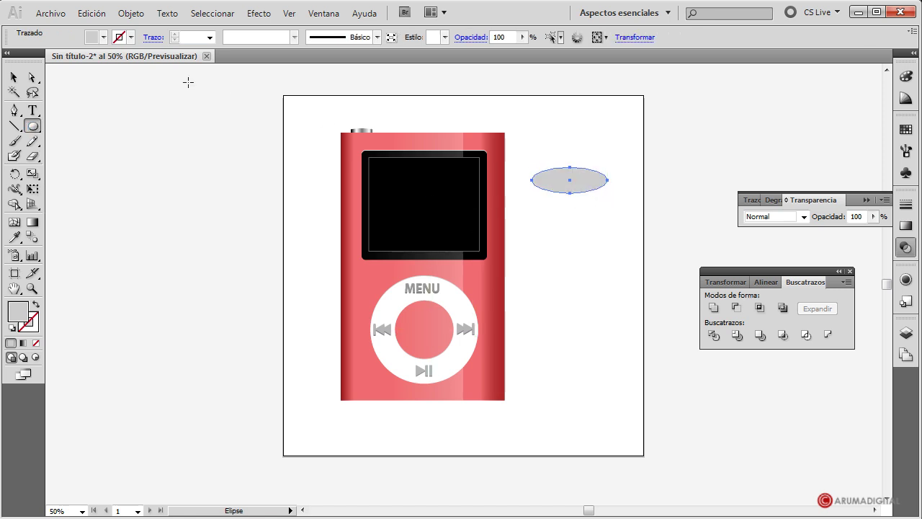
{"action": "left_click_drag", "start_coordinate": [532, 169], "coordinate": [612, 222]}
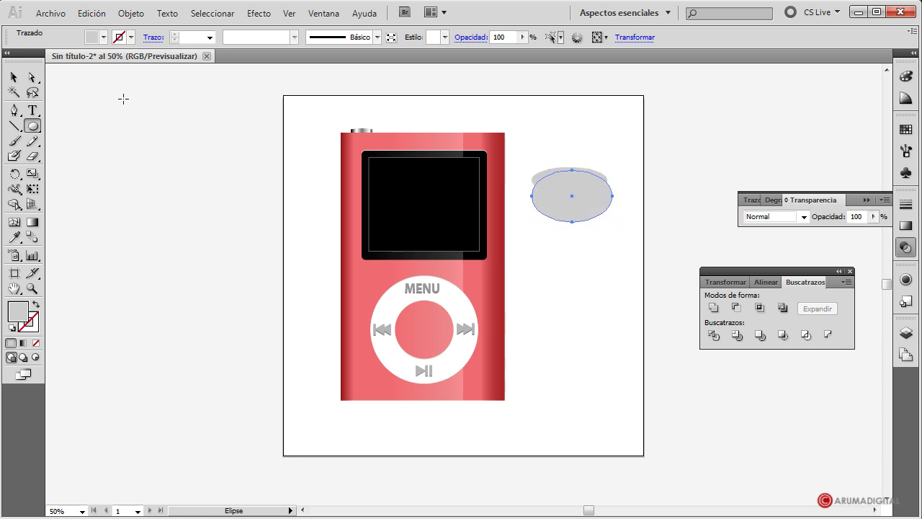
Fill the taller front ellipse with a near-black swatch
{"action": "left_click", "coordinate": [104, 37]}
{"action": "left_click", "coordinate": [3, 90]}
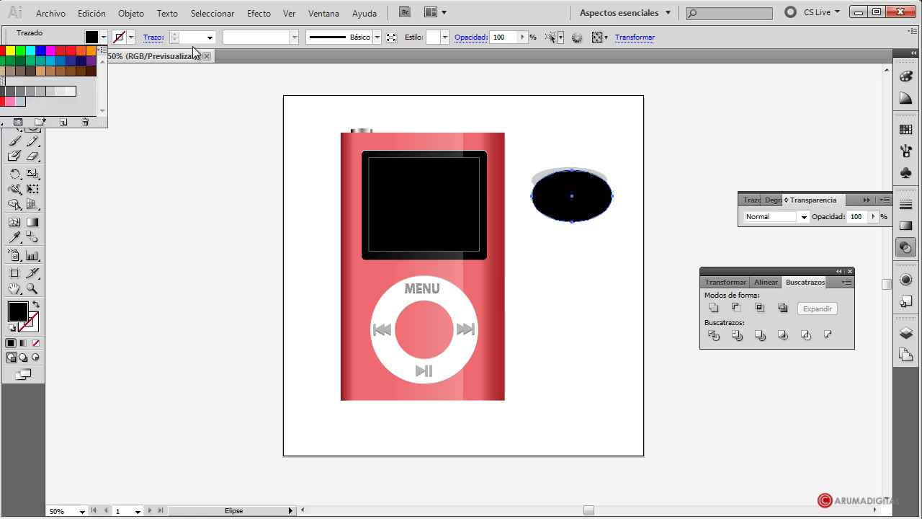
{"action": "left_click", "coordinate": [9, 91]}
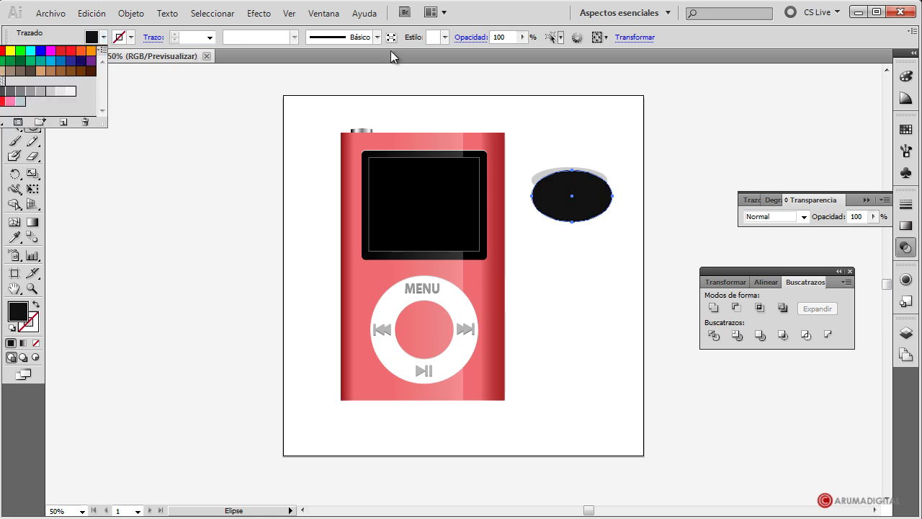
{"action": "left_click", "coordinate": [476, 22]}
Send the near-black ellipse behind the light gray one and move it slightly upward
{"action": "left_click", "coordinate": [14, 77]}
{"action": "left_click", "coordinate": [594, 287]}
{"action": "left_click", "coordinate": [592, 207]}
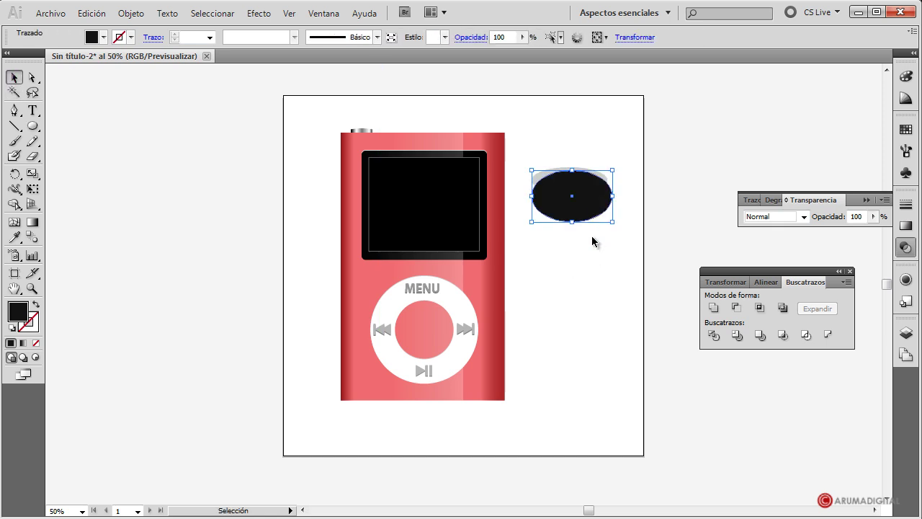
{"action": "key", "text": "a"}
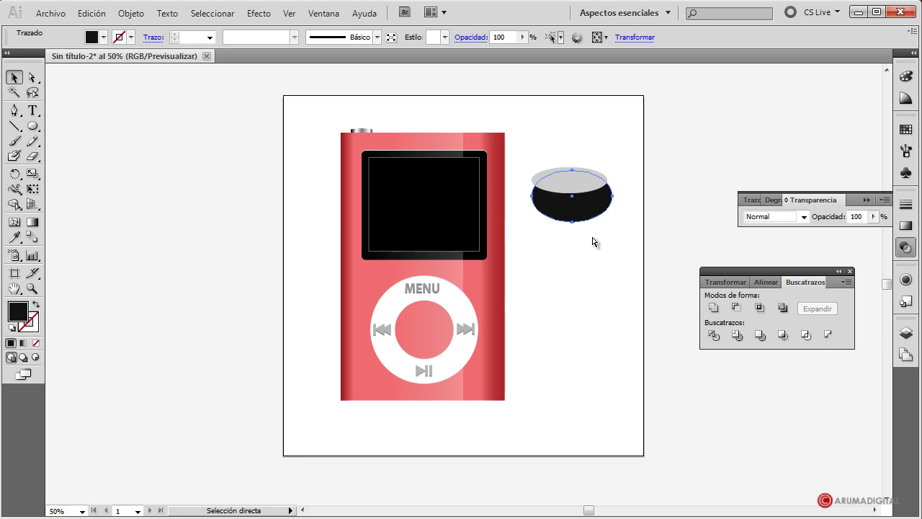
{"action": "key", "text": "v"}
{"action": "left_click", "coordinate": [595, 239]}
{"action": "left_click_drag", "start_coordinate": [589, 213], "coordinate": [588, 206]}
Lower the top anchor point of the near-black ellipse to tuck its upper edge under the light gray ellipse
{"action": "left_click", "coordinate": [32, 77]}
{"action": "left_click", "coordinate": [607, 246]}
{"action": "left_click_drag", "start_coordinate": [570, 165], "coordinate": [571, 175]}
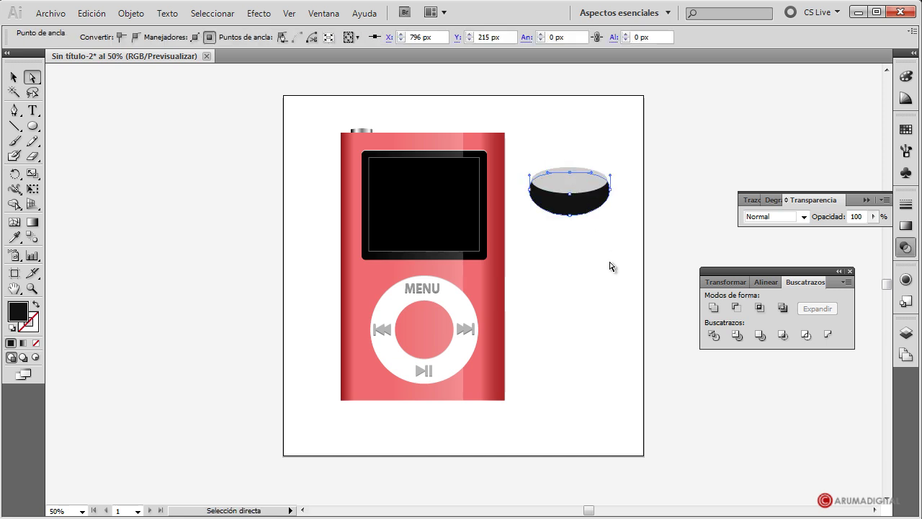
{"action": "left_click", "coordinate": [611, 274]}
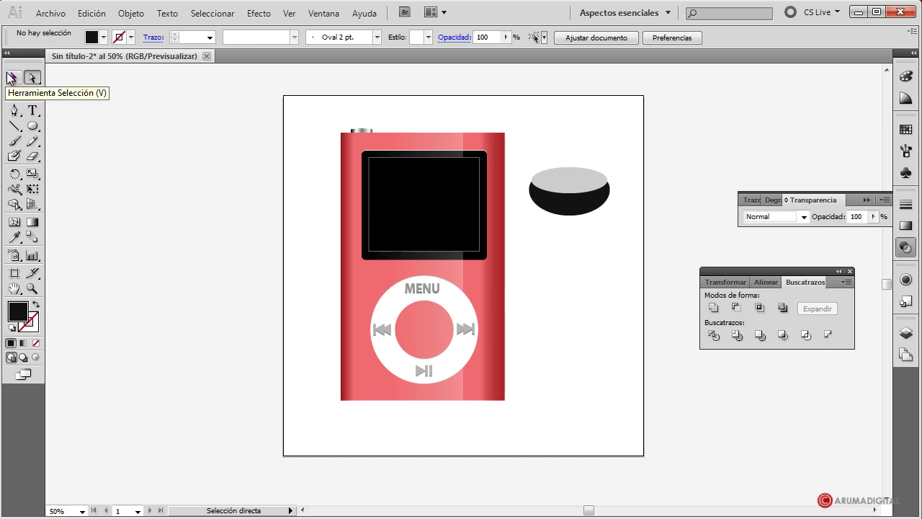
Pull the dark ellipse's bottom anchor down to the left and adjust the curve handles to form a narrow curved earbud stem
{"action": "left_click", "coordinate": [569, 216]}
{"action": "left_click", "coordinate": [569, 215]}
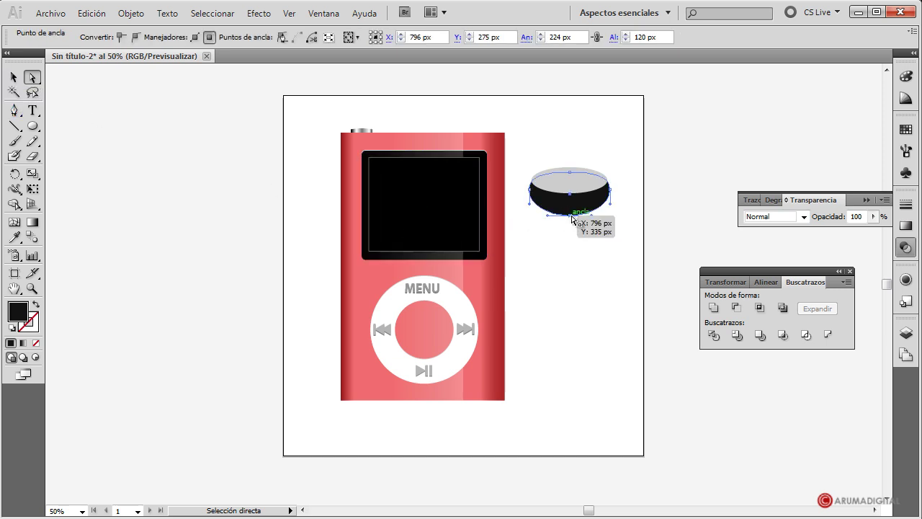
{"action": "left_click_drag", "start_coordinate": [569, 216], "coordinate": [520, 240]}
{"action": "left_click_drag", "start_coordinate": [530, 209], "coordinate": [539, 258]}
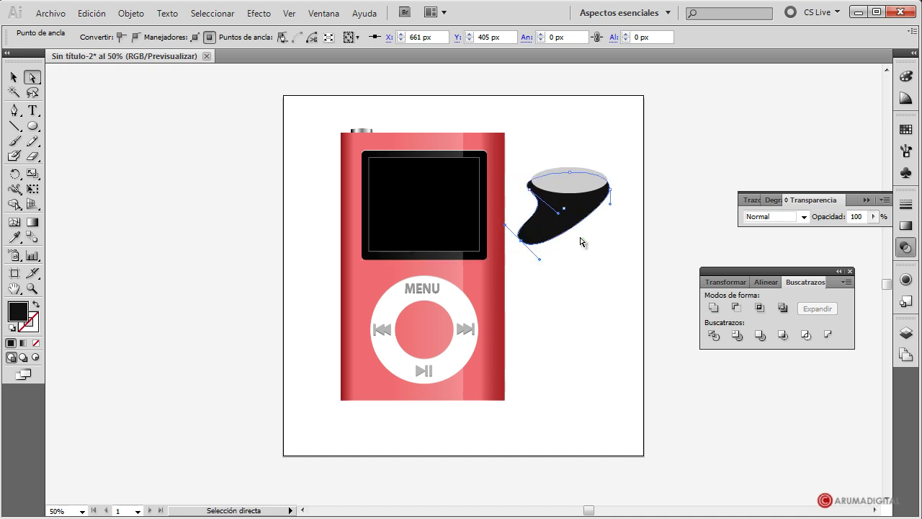
{"action": "left_click_drag", "start_coordinate": [558, 212], "coordinate": [569, 219]}
{"action": "left_click", "coordinate": [521, 239]}
{"action": "left_click_drag", "start_coordinate": [506, 225], "coordinate": [510, 229]}
{"action": "left_click", "coordinate": [586, 270]}
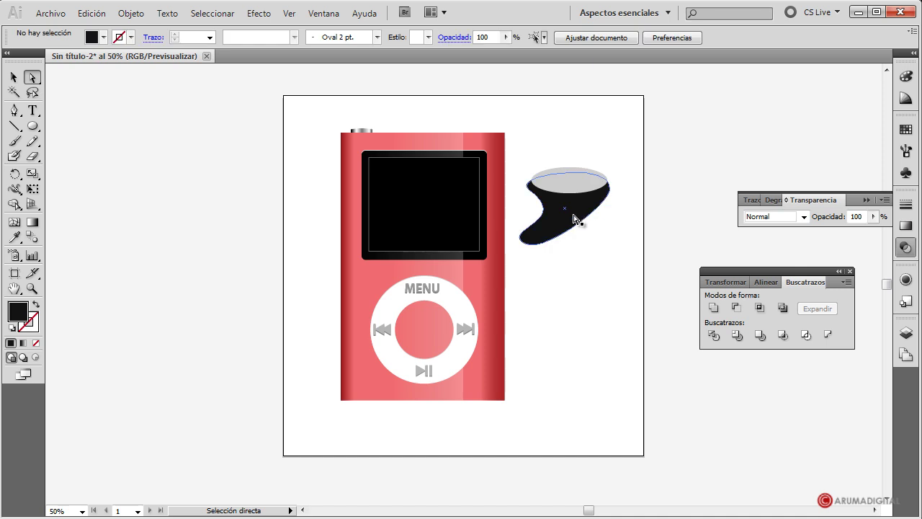
Shift the light gray ellipse slightly downward to fit over the dark earbud body
{"action": "left_click", "coordinate": [14, 77]}
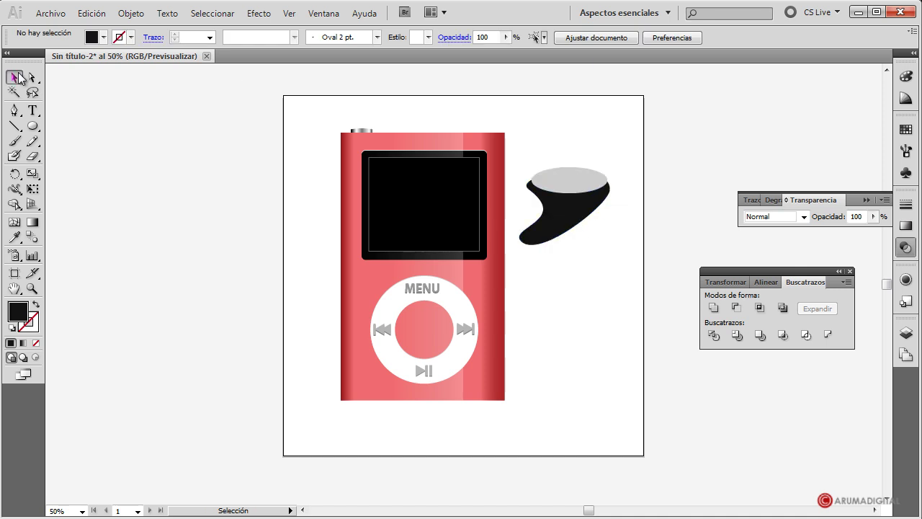
{"action": "left_click", "coordinate": [577, 188]}
{"action": "left_click_drag", "start_coordinate": [576, 188], "coordinate": [576, 190]}
{"action": "left_click", "coordinate": [613, 241]}
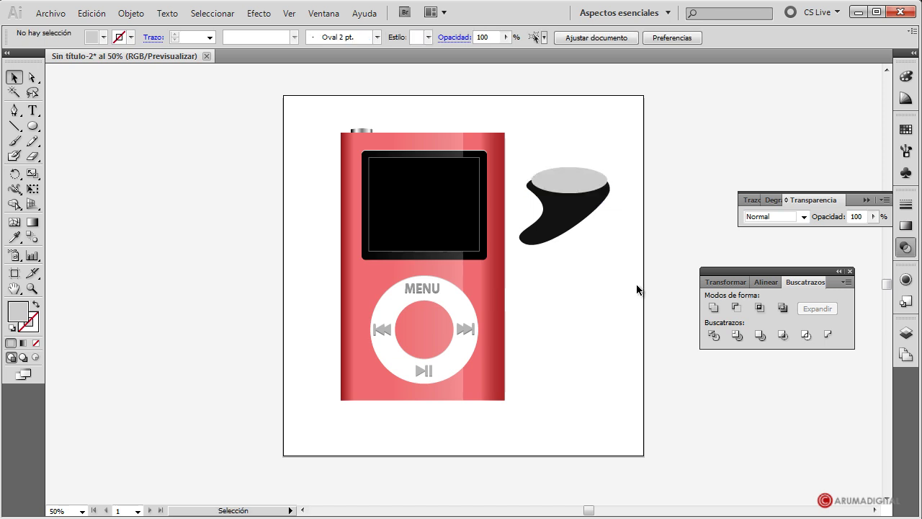
{"action": "left_click", "coordinate": [579, 187]}
{"action": "left_click", "coordinate": [631, 234]}
{"action": "left_click", "coordinate": [578, 189]}
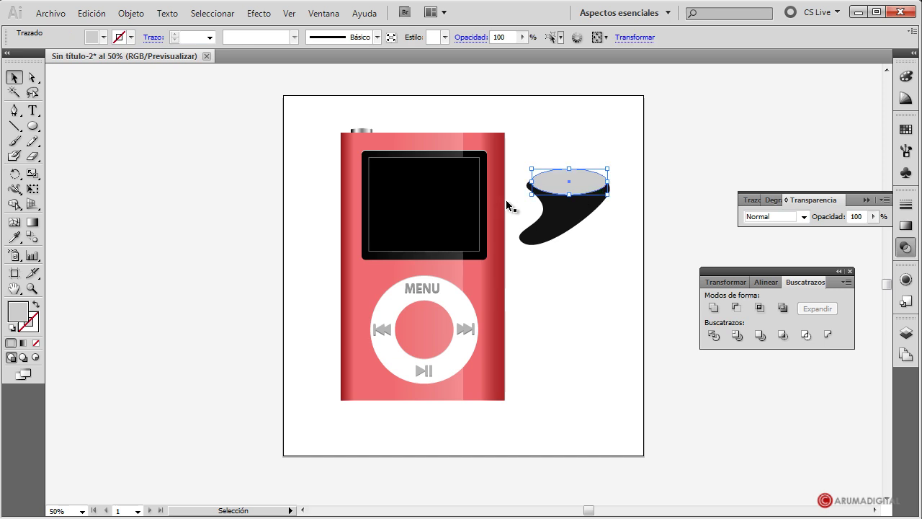
{"action": "left_click", "coordinate": [619, 277]}
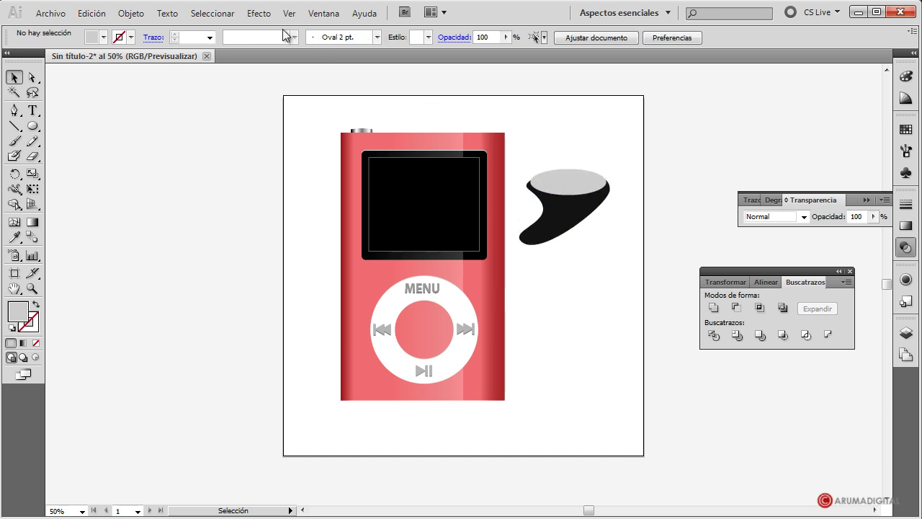
Fill the light gray ellipse on the earbud with a dark gray swatch
{"action": "left_click", "coordinate": [590, 191]}
{"action": "left_click", "coordinate": [104, 36]}
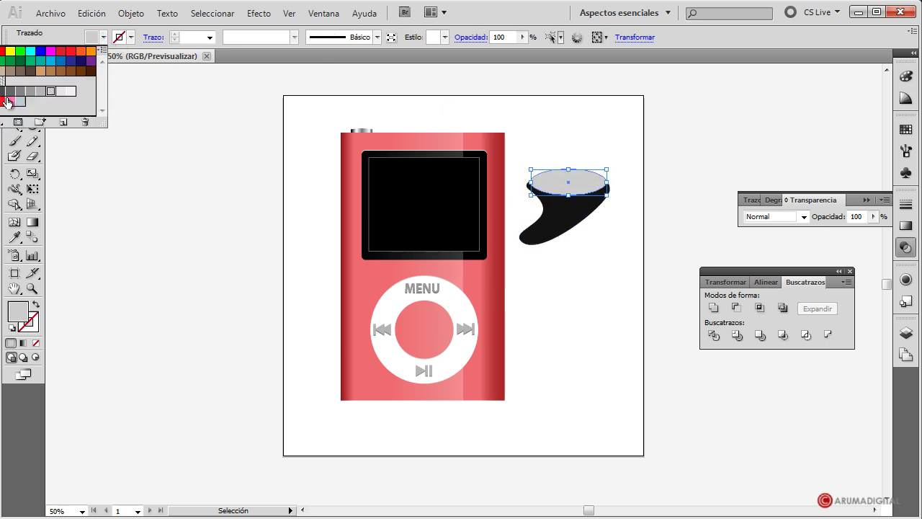
{"action": "left_click", "coordinate": [9, 92]}
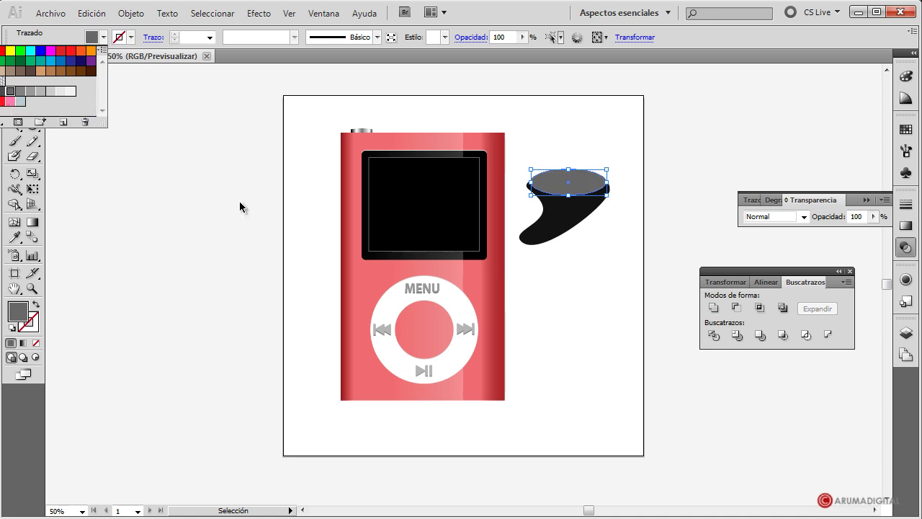
{"action": "left_click", "coordinate": [570, 301]}
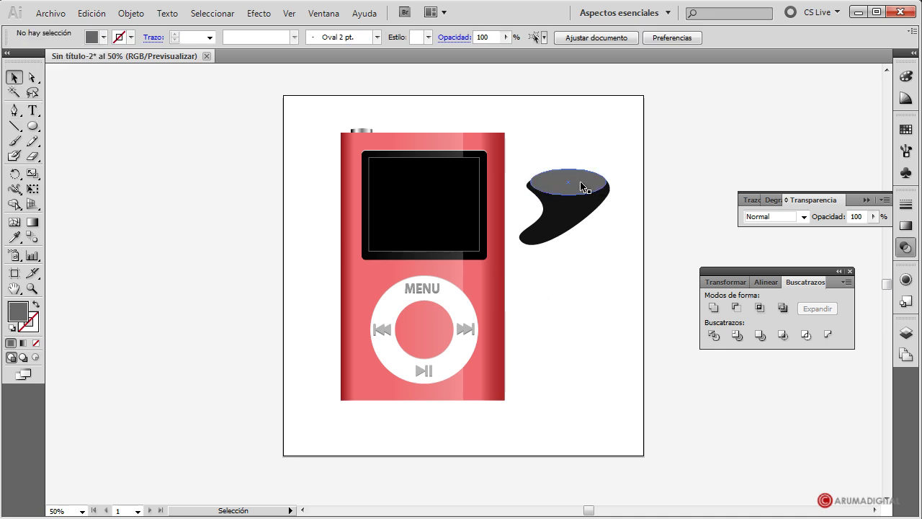
Adjust the dark earbud body's top and upper-left anchor points to follow the outline of the gray ellipse
{"action": "left_click", "coordinate": [574, 232]}
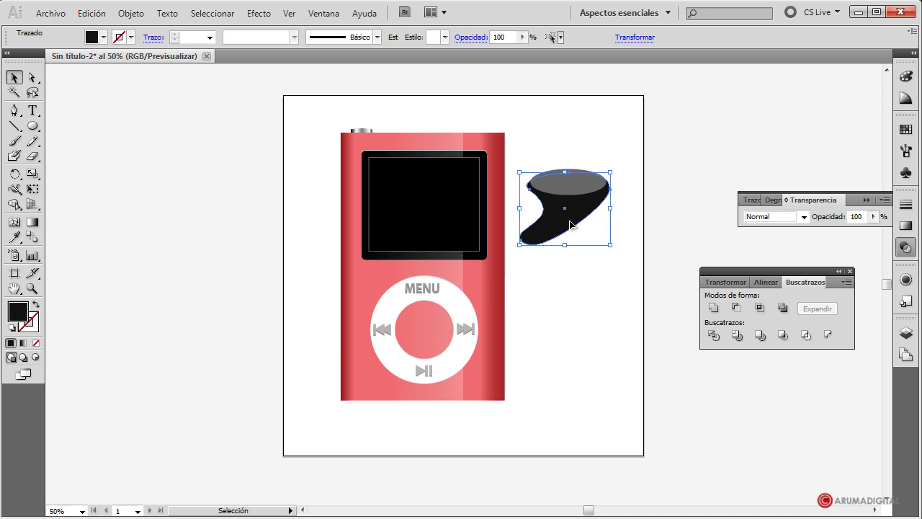
{"action": "left_click", "coordinate": [32, 77]}
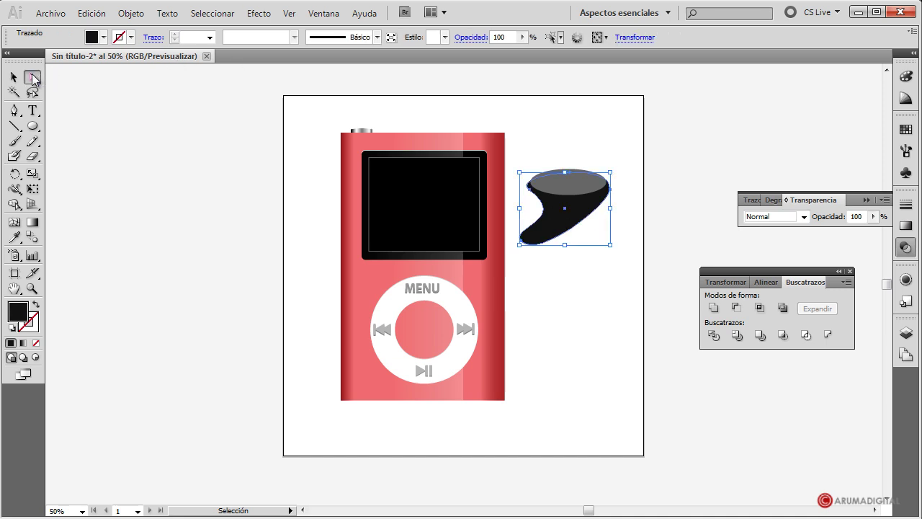
{"action": "left_click", "coordinate": [574, 175]}
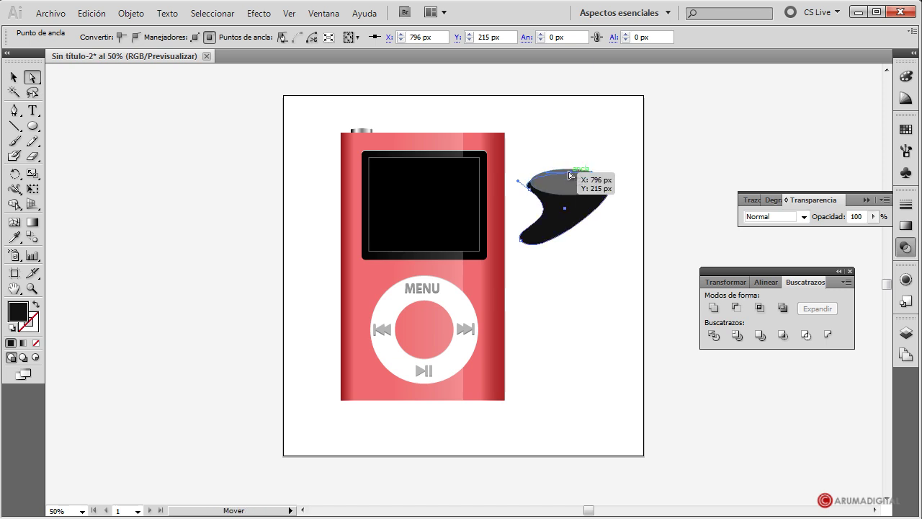
{"action": "left_click", "coordinate": [537, 200]}
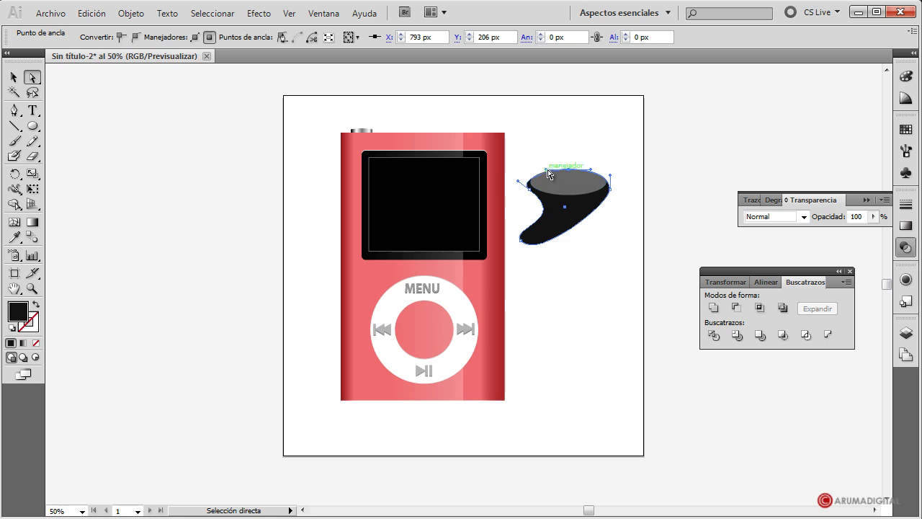
{"action": "left_click", "coordinate": [613, 278]}
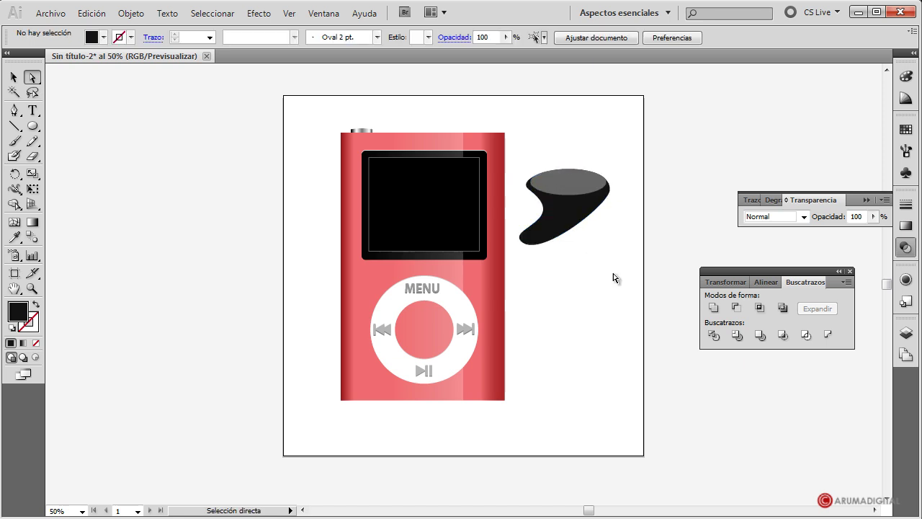
{"action": "left_click", "coordinate": [530, 189]}
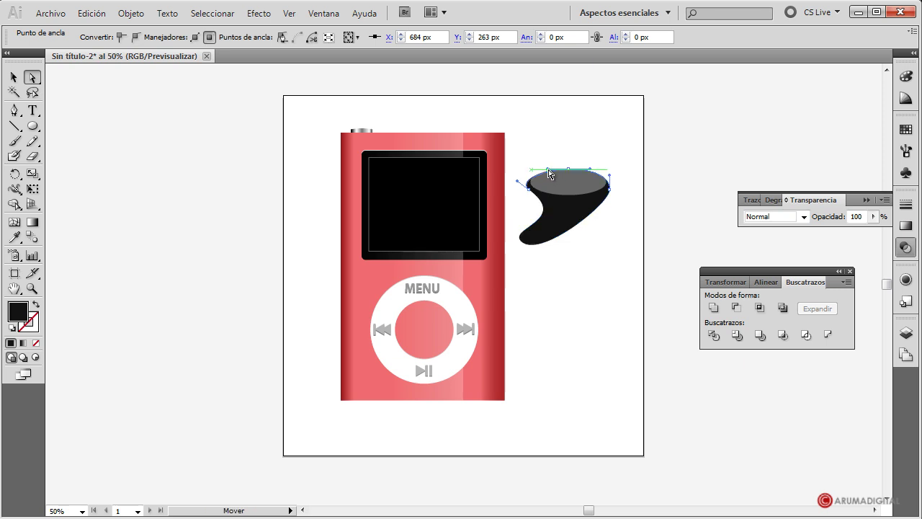
{"action": "left_click", "coordinate": [615, 238]}
Rotate both earbud shapes clockwise so the oval faces right, place them beside the player's lower right corner and scale them down
{"action": "left_click", "coordinate": [14, 78]}
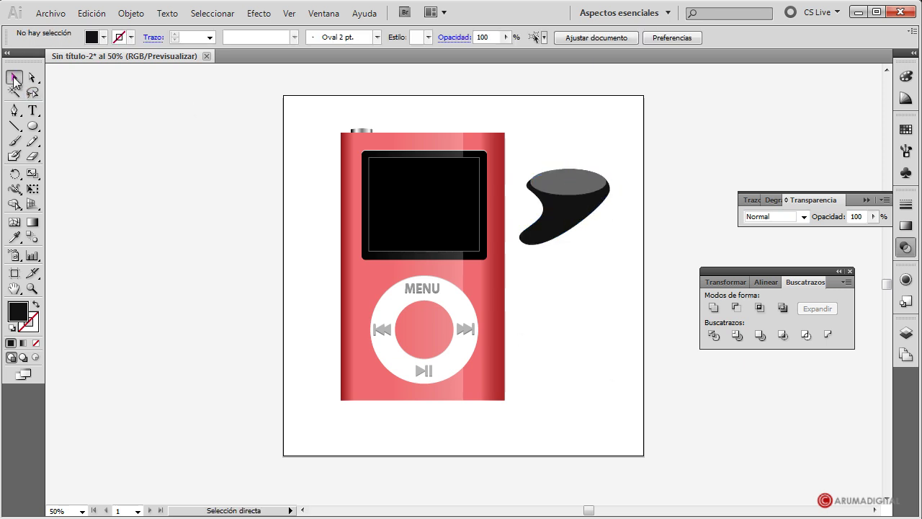
{"action": "left_click", "coordinate": [609, 185]}
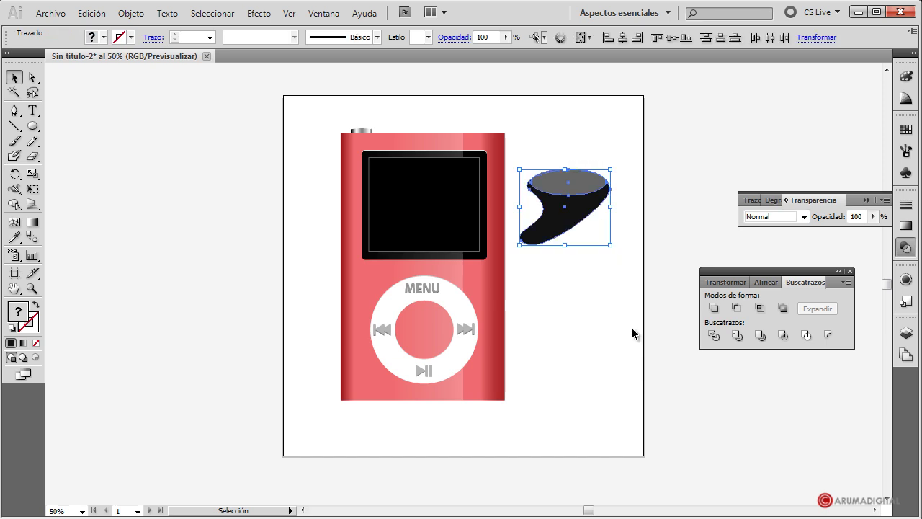
{"action": "left_click_drag", "start_coordinate": [614, 168], "coordinate": [607, 307]}
{"action": "left_click_drag", "start_coordinate": [569, 201], "coordinate": [559, 357]}
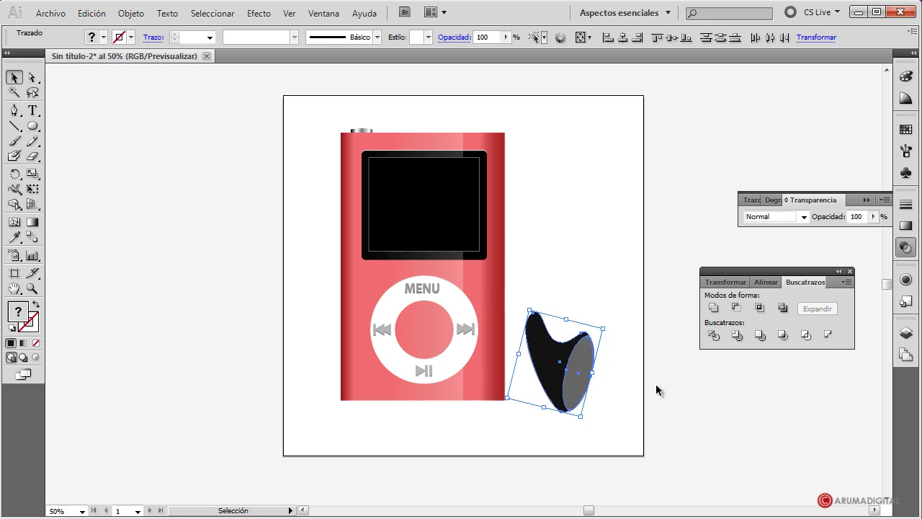
{"action": "left_click_drag", "start_coordinate": [603, 328], "coordinate": [541, 373]}
{"action": "left_click", "coordinate": [652, 412]}
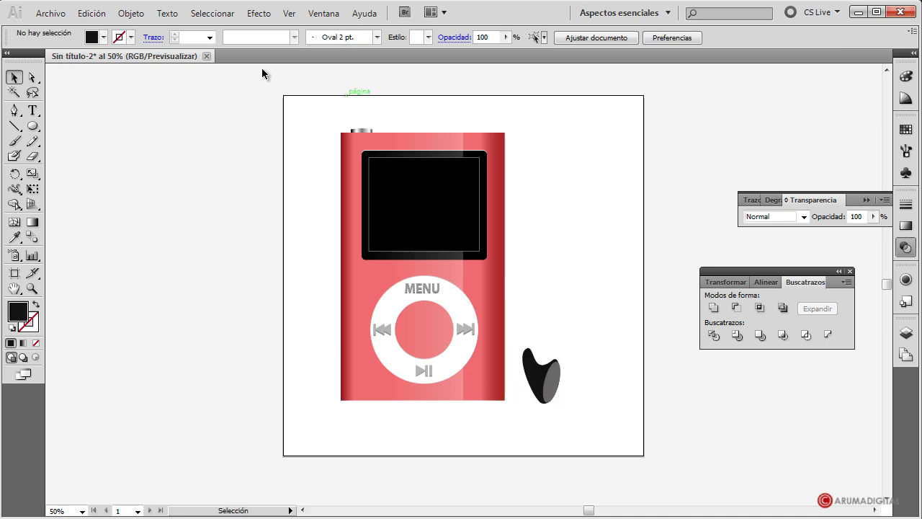
Apply a black-to-white radial gradient fill to the gray oval on the earbud
{"action": "left_click", "coordinate": [558, 384]}
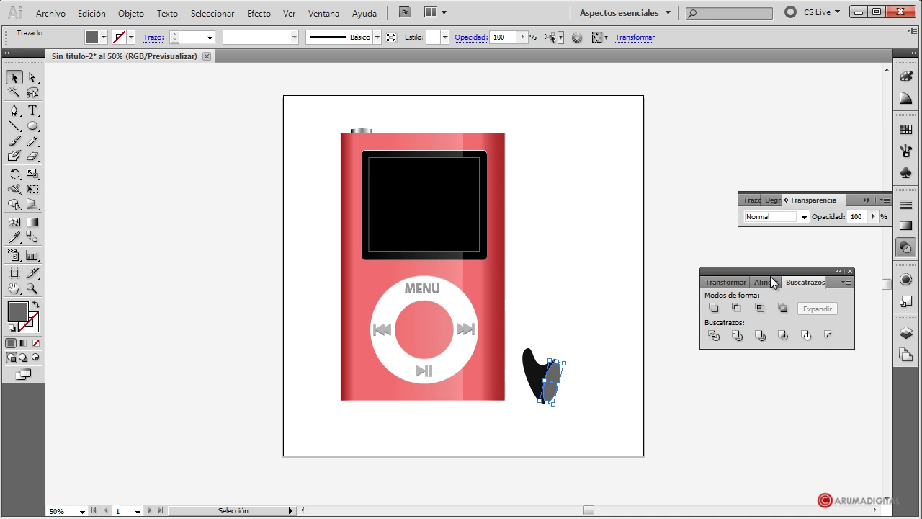
{"action": "left_click", "coordinate": [905, 224]}
{"action": "left_click", "coordinate": [872, 220]}
{"action": "left_click", "coordinate": [811, 239]}
{"action": "key", "text": "g"}
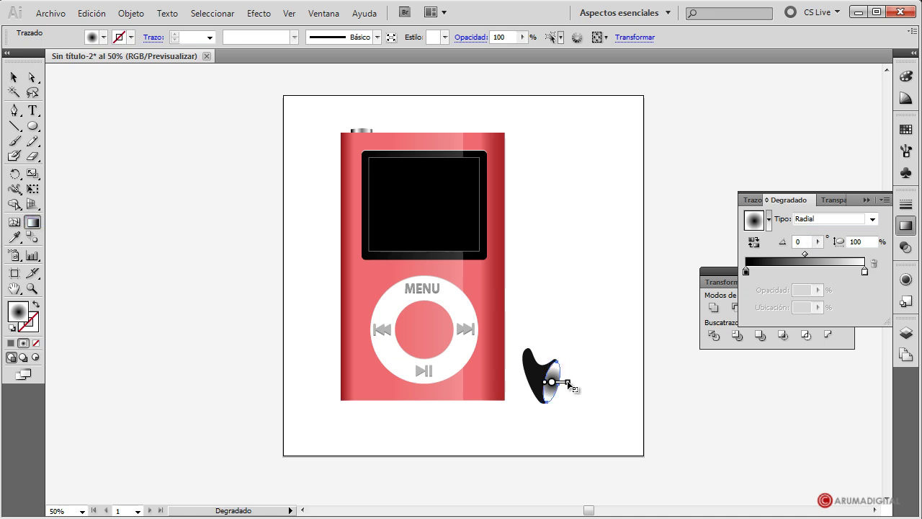
Rotate the oval's radial gradient to about 73.4° and narrow it to an aspect ratio of 59.48% to follow the oval's shape
{"action": "mouse_move", "coordinate": [553, 378]}
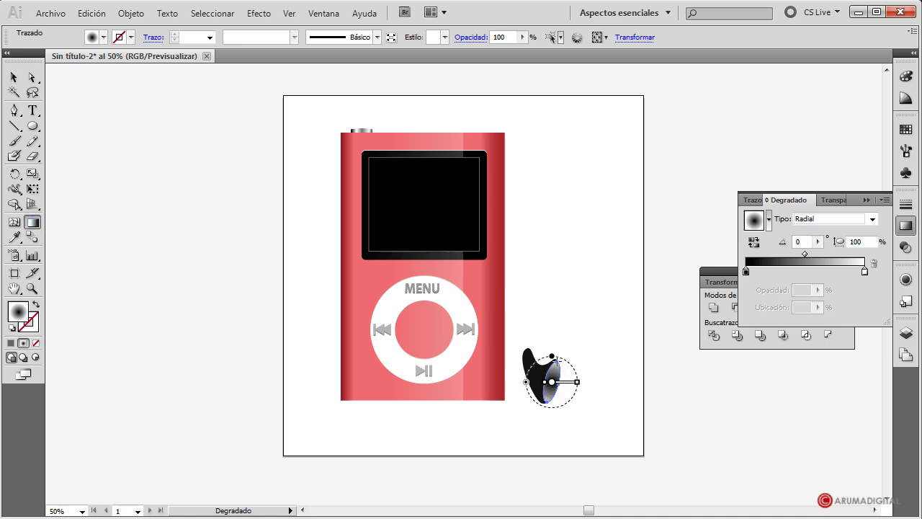
{"action": "left_click_drag", "start_coordinate": [580, 382], "coordinate": [578, 390]}
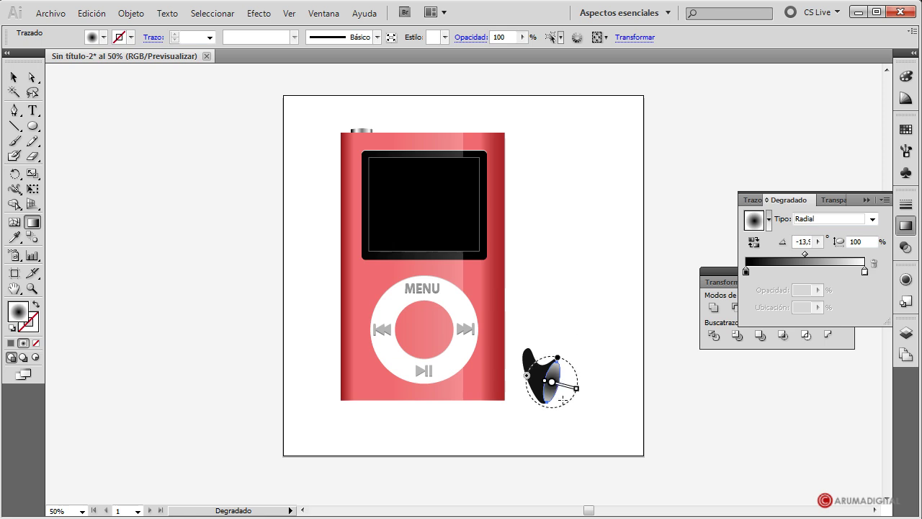
{"action": "left_click_drag", "start_coordinate": [526, 375], "coordinate": [543, 411]}
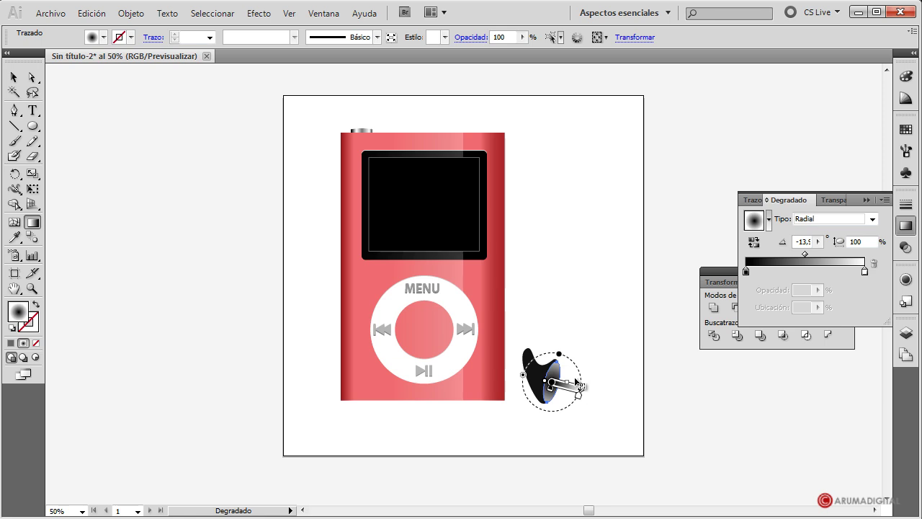
{"action": "left_click_drag", "start_coordinate": [558, 354], "coordinate": [557, 349]}
{"action": "mouse_move", "coordinate": [573, 369]}
{"action": "mouse_move", "coordinate": [580, 363]}
{"action": "left_mouse_down"}
{"action": "mouse_move", "coordinate": [545, 342]}
{"action": "mouse_move", "coordinate": [531, 347]}
{"action": "mouse_move", "coordinate": [534, 370]}
{"action": "left_mouse_up"}
{"action": "mouse_move", "coordinate": [539, 350]}
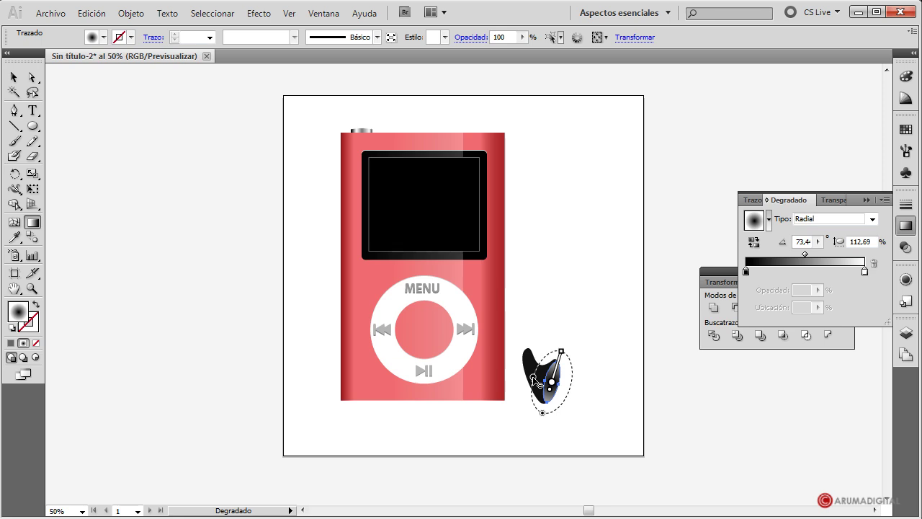
{"action": "left_click", "coordinate": [13, 78]}
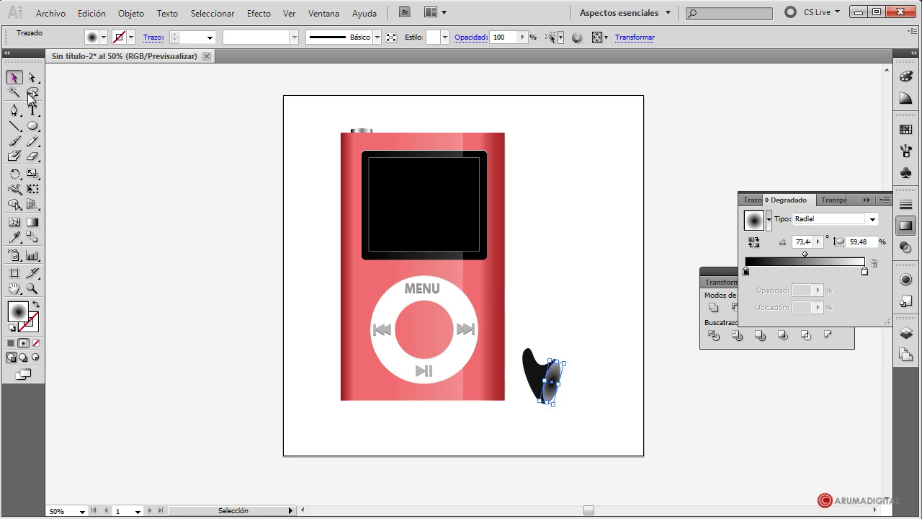
{"action": "left_click", "coordinate": [578, 203]}
Swap the gradient stops on the earbud's oval so white is at the center and black at the outer end
{"action": "left_click_drag", "start_coordinate": [580, 360], "coordinate": [553, 376]}
{"action": "left_click", "coordinate": [864, 273]}
{"action": "mouse_move", "coordinate": [746, 272]}
{"action": "left_mouse_down"}
{"action": "mouse_move", "coordinate": [845, 272]}
{"action": "mouse_move", "coordinate": [746, 273]}
{"action": "left_mouse_up"}
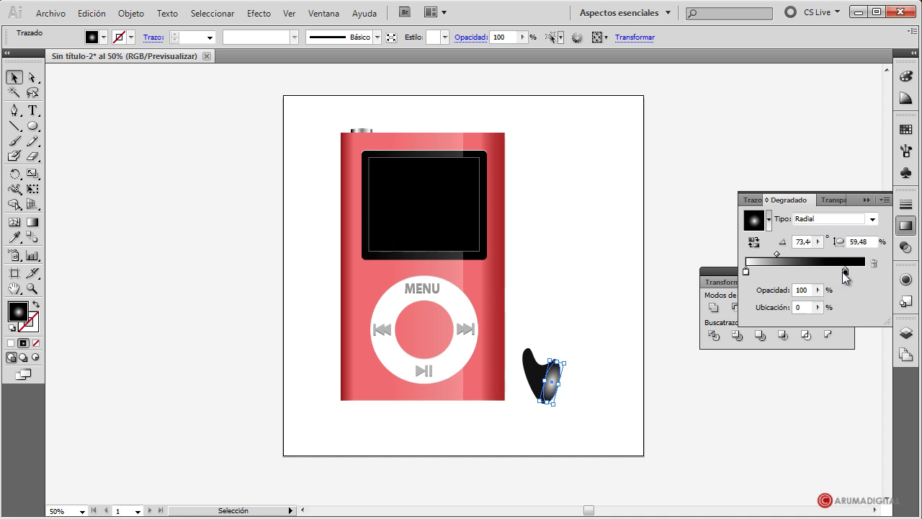
{"action": "left_click_drag", "start_coordinate": [844, 272], "coordinate": [865, 272]}
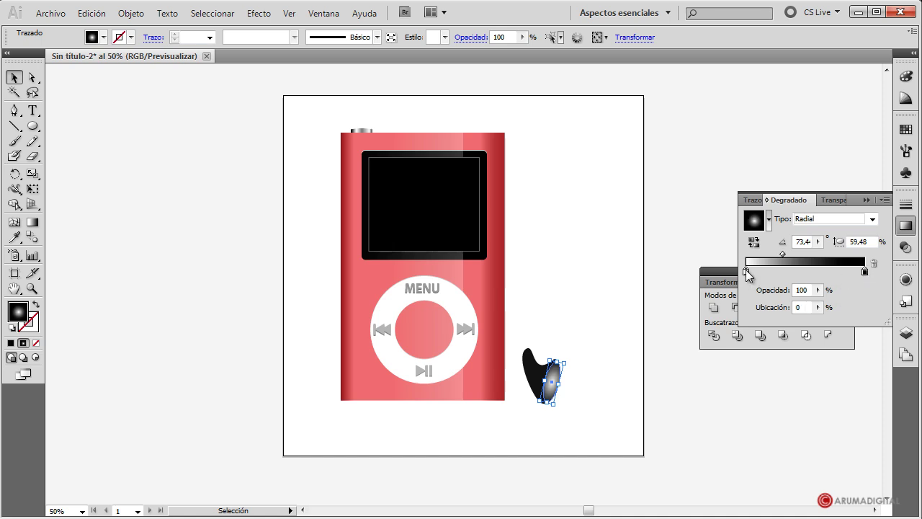
Darken the oval gradient's white center stop to gray
{"action": "double_click", "coordinate": [745, 269]}
{"action": "left_click_drag", "start_coordinate": [810, 335], "coordinate": [824, 341]}
{"action": "key", "text": "Return"}
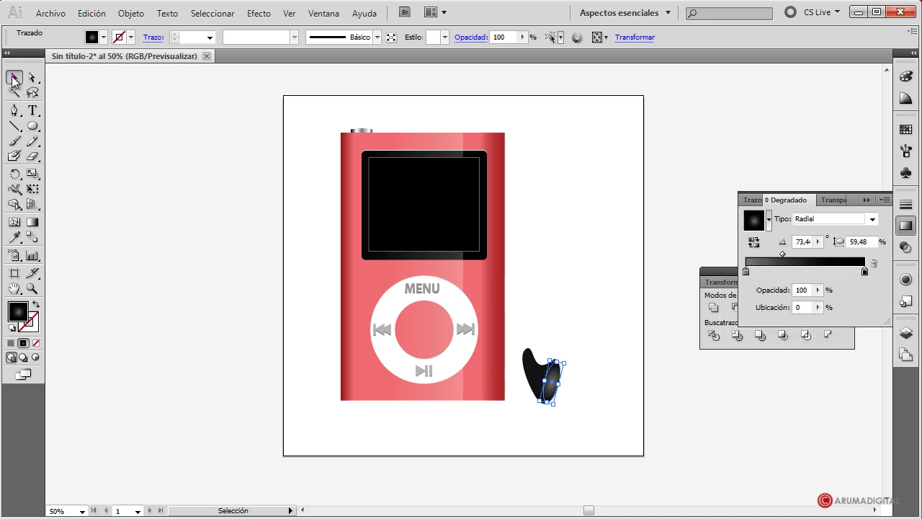
{"action": "left_click", "coordinate": [640, 172]}
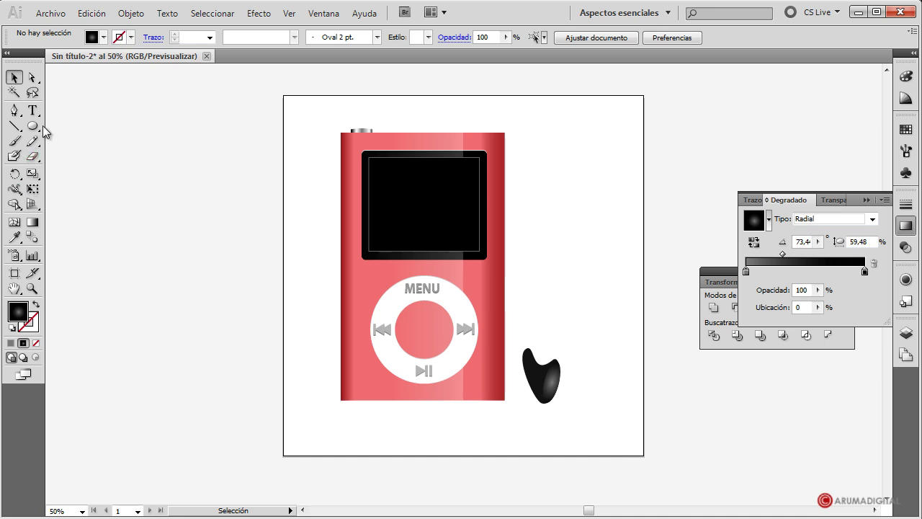
Lighten the oval gradient's black outer stop to a dark gray
{"action": "left_click", "coordinate": [550, 380]}
{"action": "double_click", "coordinate": [861, 269]}
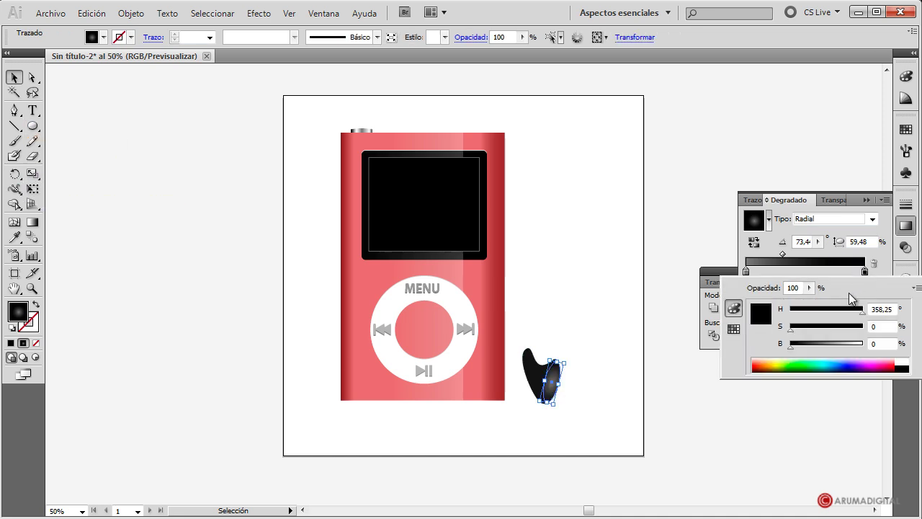
{"action": "left_click_drag", "start_coordinate": [801, 346], "coordinate": [805, 346]}
{"action": "left_click", "coordinate": [615, 261]}
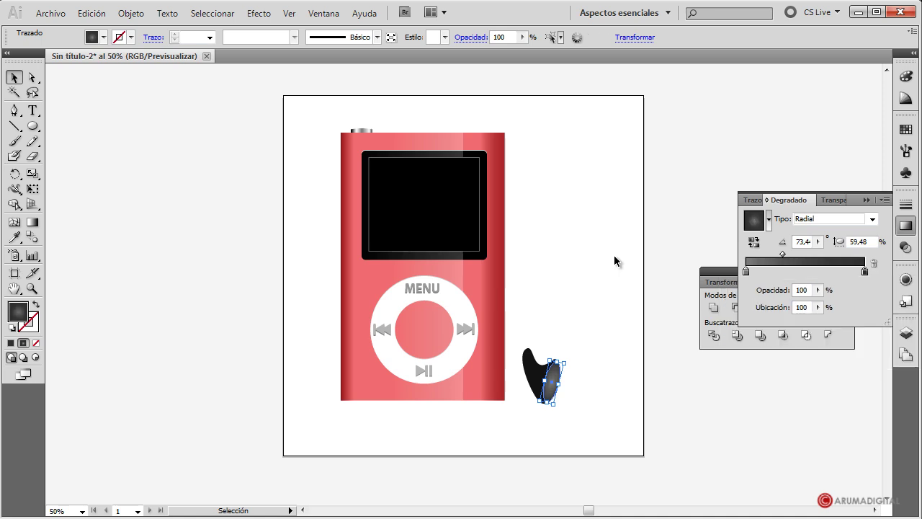
{"action": "left_click", "coordinate": [614, 261]}
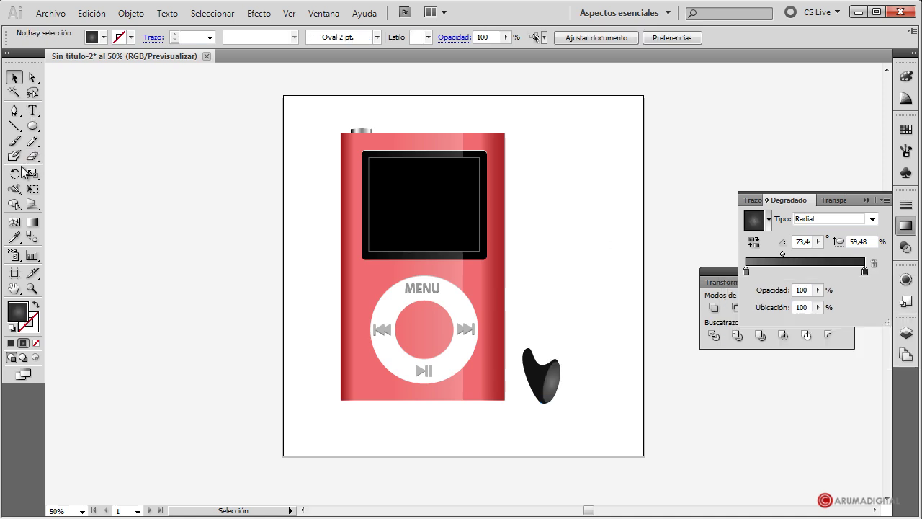
Paint a wavy earbud cord from the earbud's tip up to the player's upper right side and set its stroke to 3 pt
{"action": "left_click", "coordinate": [15, 142]}
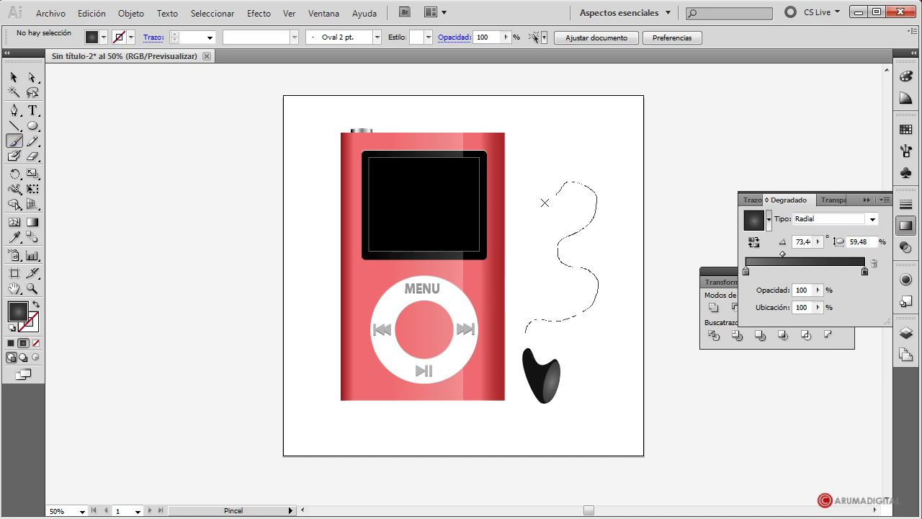
{"action": "left_click_drag", "start_coordinate": [524, 136], "coordinate": [490, 153]}
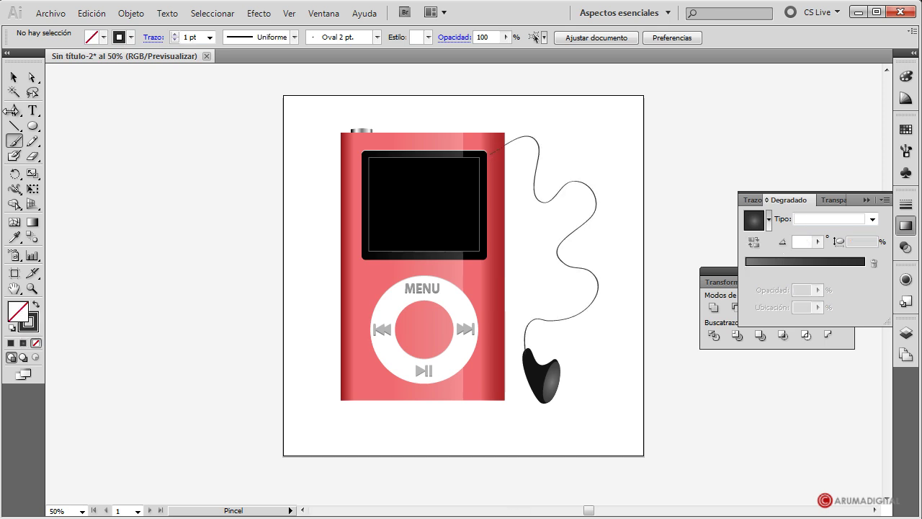
{"action": "left_click", "coordinate": [13, 78]}
{"action": "left_click", "coordinate": [555, 319]}
{"action": "left_click", "coordinate": [209, 37]}
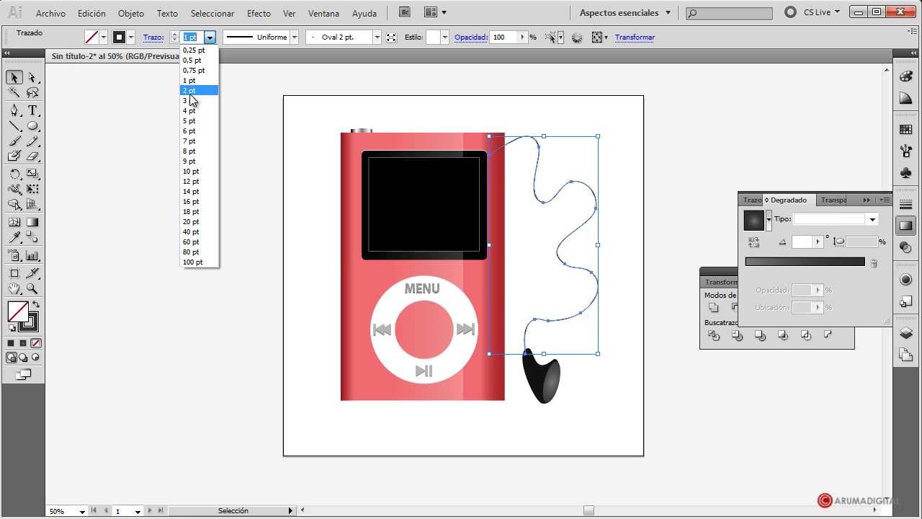
{"action": "left_click", "coordinate": [190, 92]}
{"action": "left_click", "coordinate": [210, 38]}
{"action": "left_click", "coordinate": [191, 101]}
{"action": "left_click", "coordinate": [650, 374]}
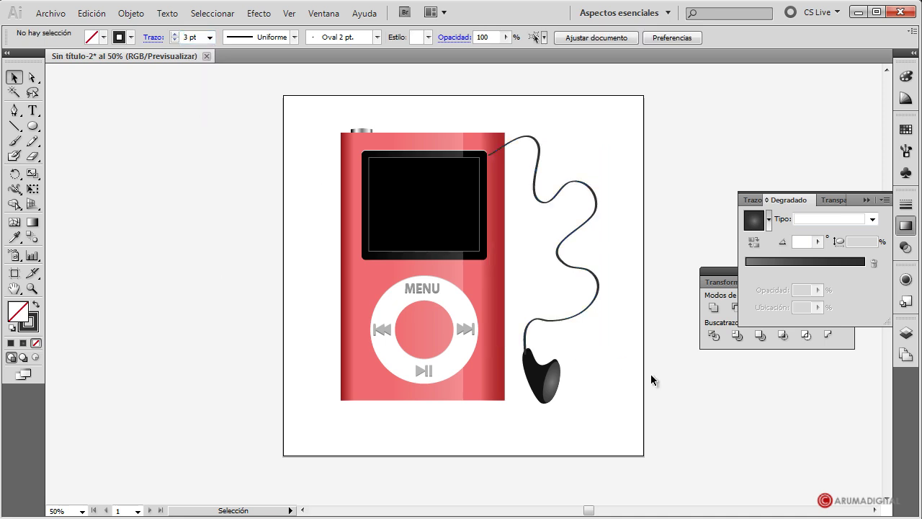
Send the earbud cord behind the red player body
{"action": "left_click", "coordinate": [594, 234]}
{"action": "key", "text": "a"}
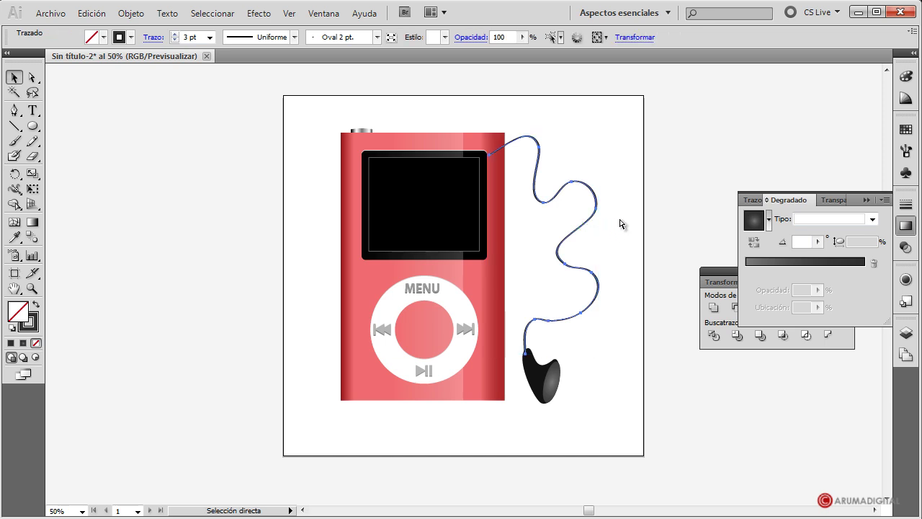
{"action": "key", "text": "v"}
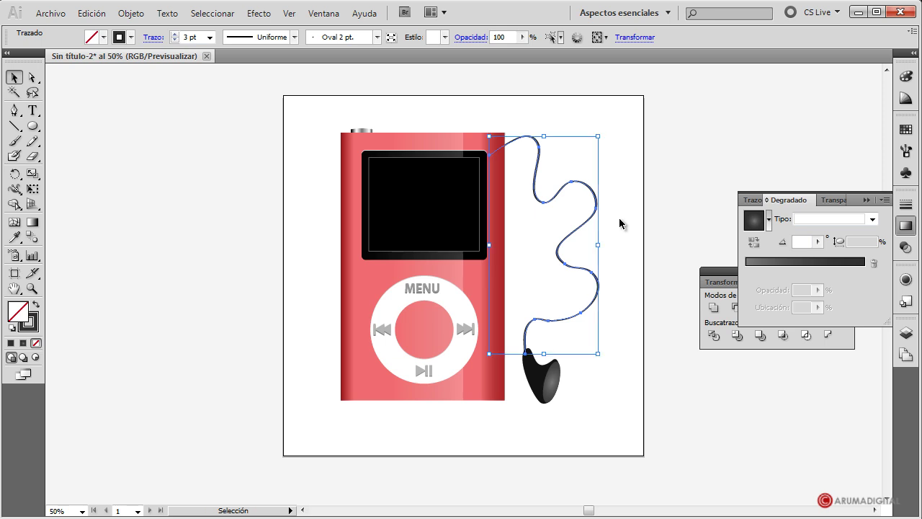
{"action": "left_click", "coordinate": [620, 224]}
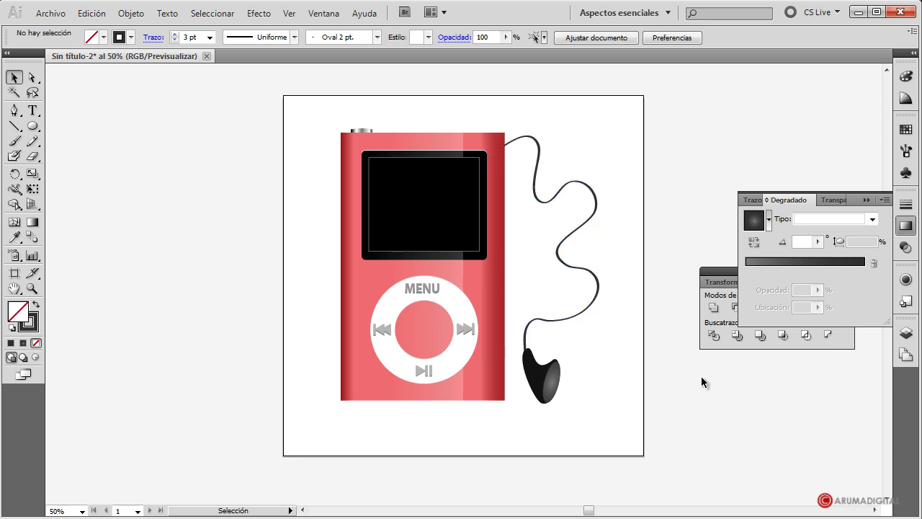
Select both earbud shapes and scale them down slightly, keeping the tip at the cord's end
{"action": "left_click_drag", "start_coordinate": [594, 370], "coordinate": [550, 398]}
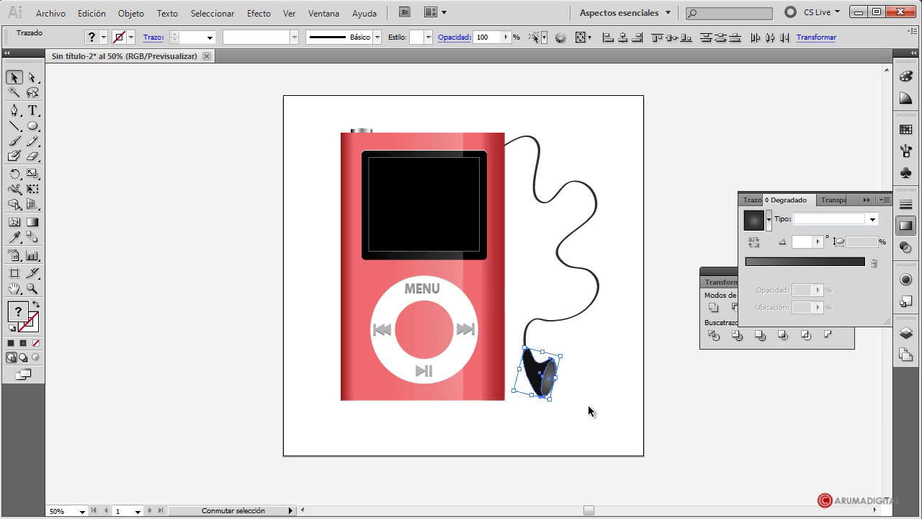
{"action": "left_click", "coordinate": [606, 404]}
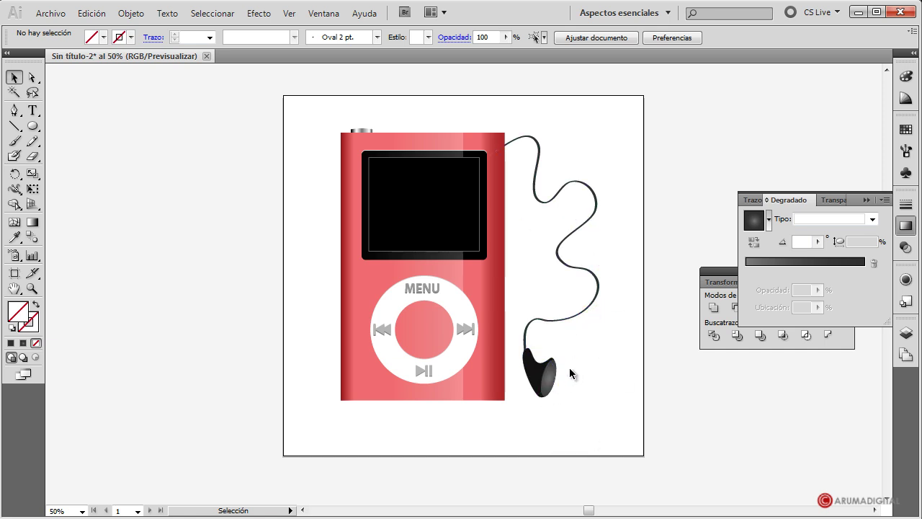
{"action": "left_click_drag", "start_coordinate": [572, 358], "coordinate": [536, 377]}
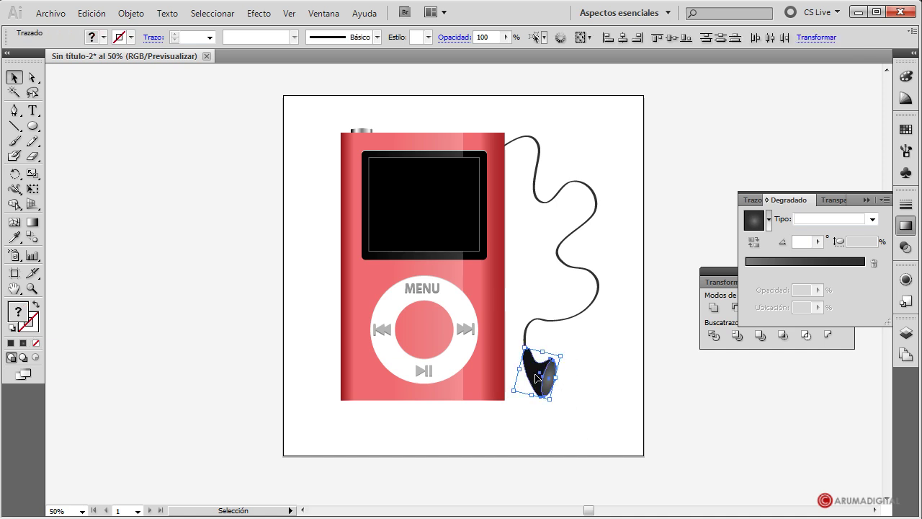
{"action": "left_click", "coordinate": [586, 376]}
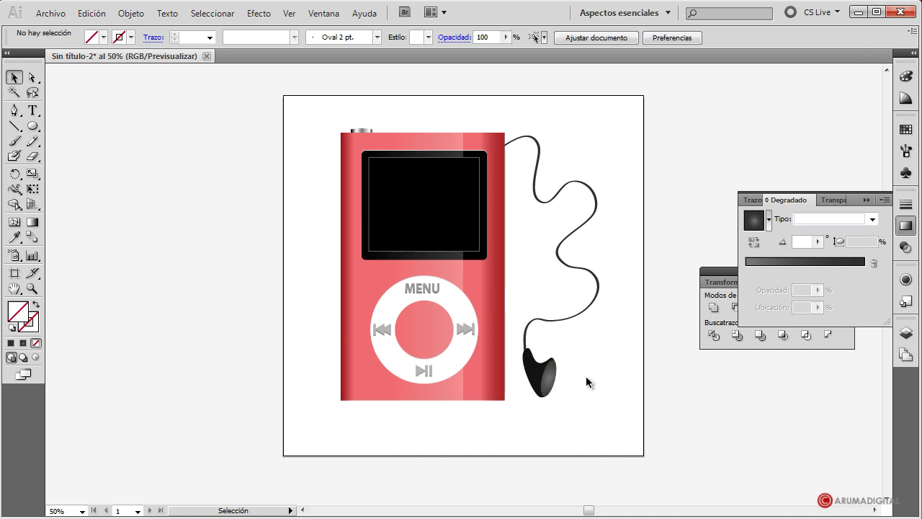